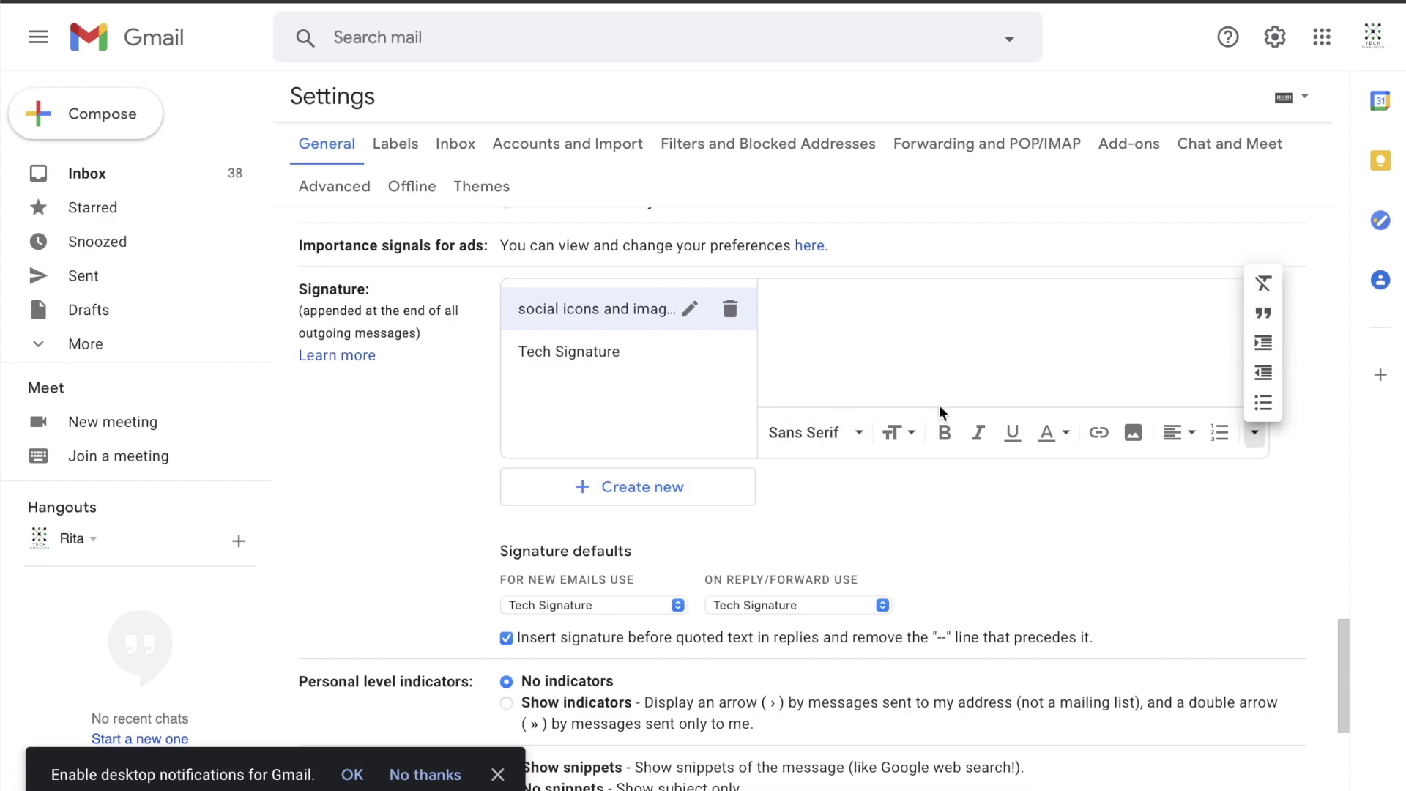
Step: Dismiss the More formatting popup in the new signature's editor and open the Google apps list
{"action": "left_click", "coordinate": [1092, 468]}
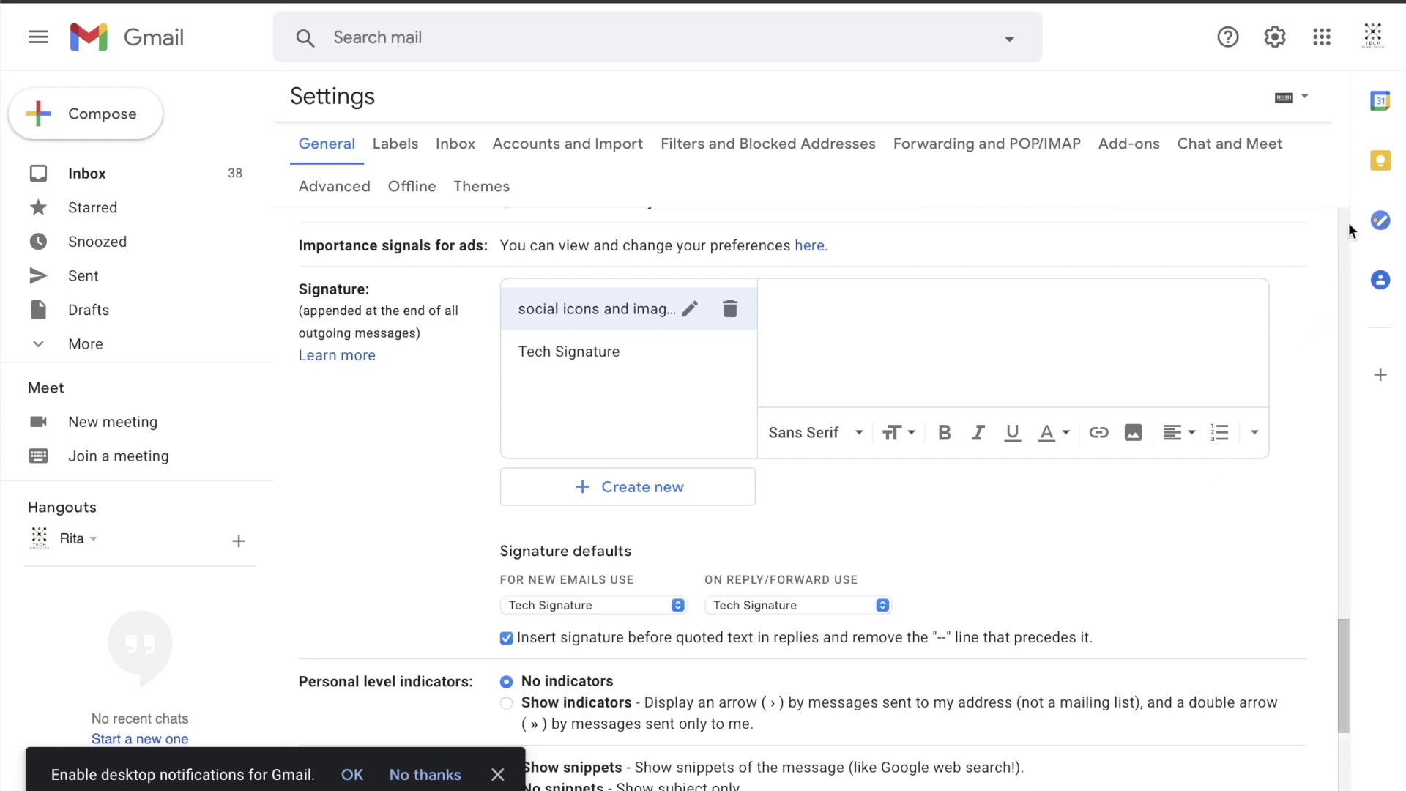
{"action": "left_click", "coordinate": [1321, 38]}
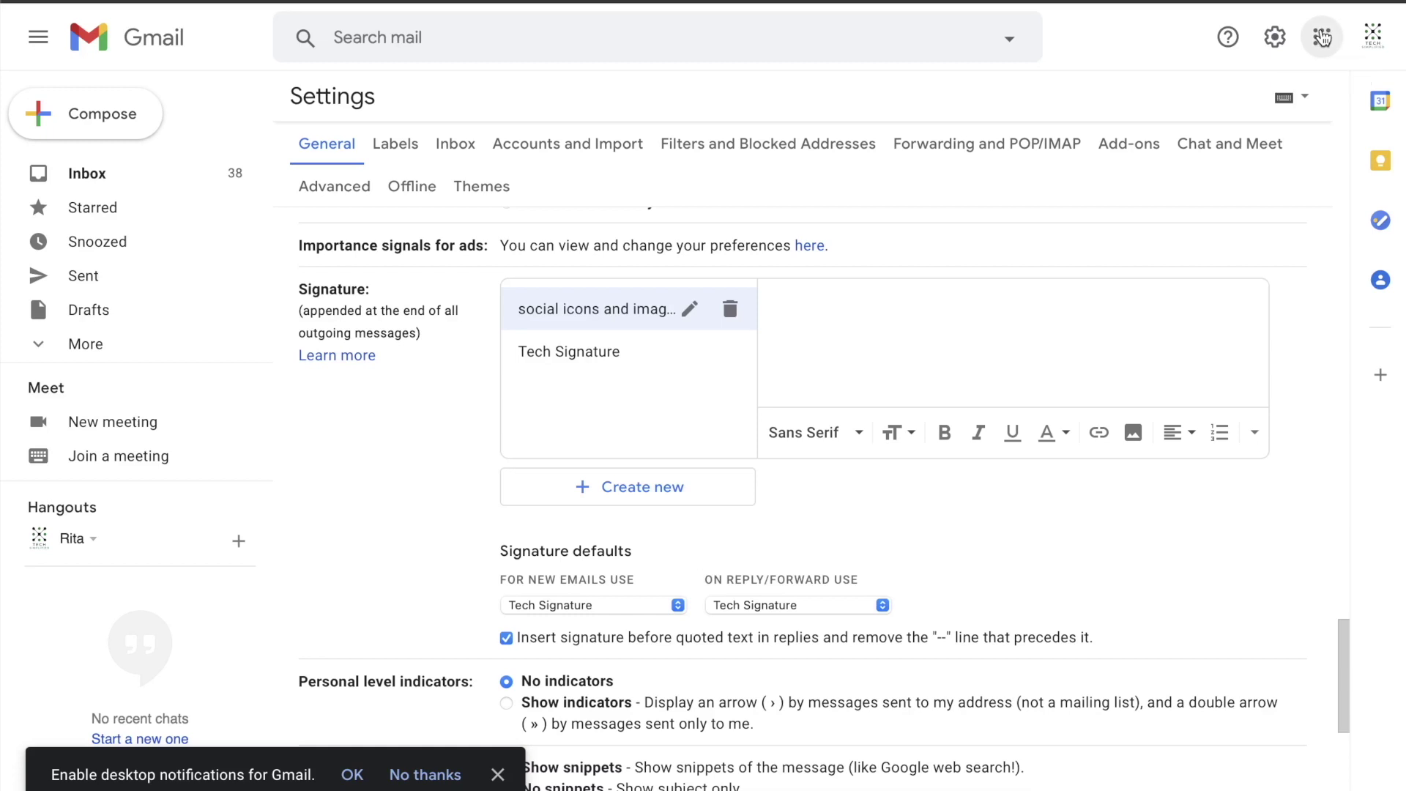
Step: Create a new blank Google Docs document from the apps list and bring up the table-size grid
{"action": "scroll", "coordinate": [1270, 363], "scroll_direction": "down", "scroll_amount": 2}
{"action": "scroll", "coordinate": [1270, 363], "scroll_direction": "down", "scroll_amount": 4}
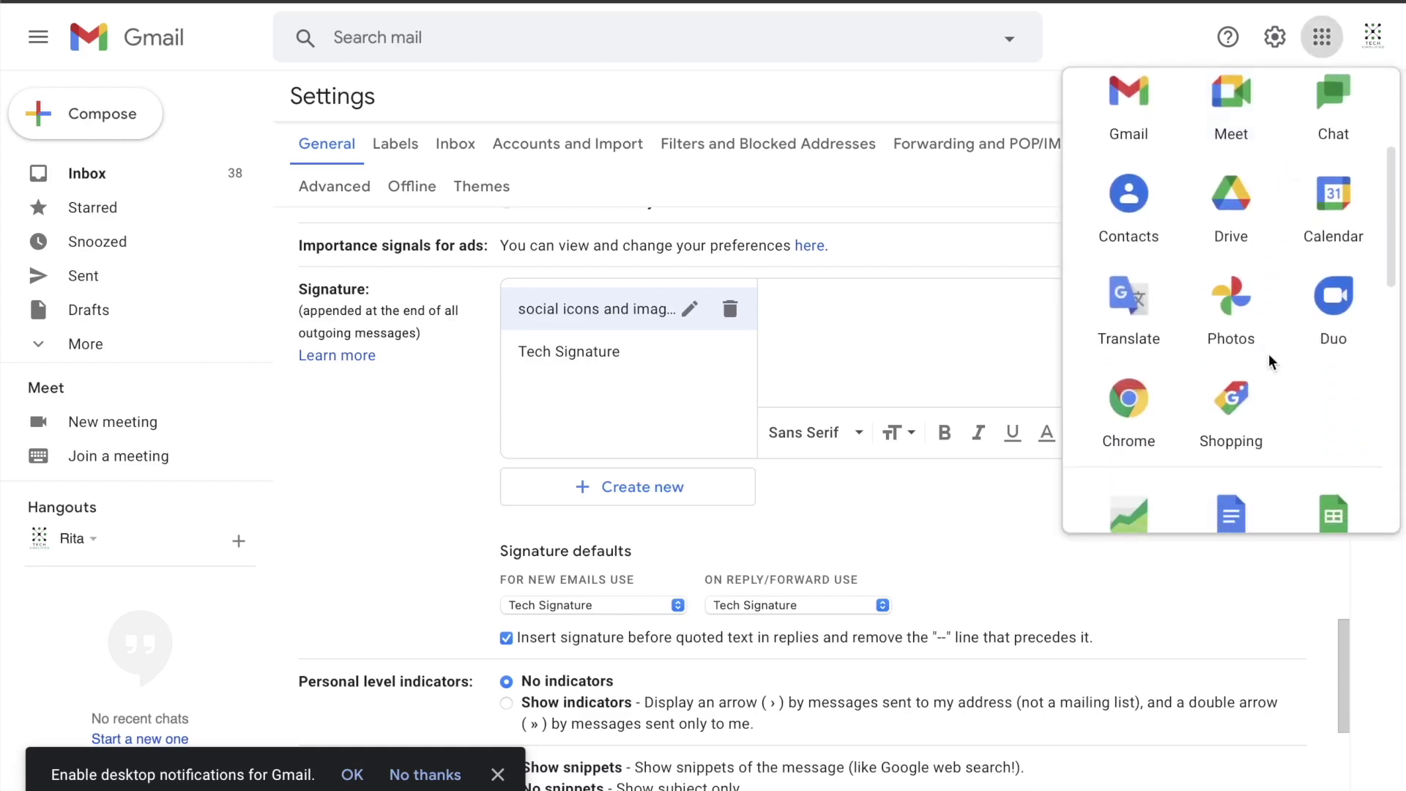
{"action": "left_click", "coordinate": [1228, 353]}
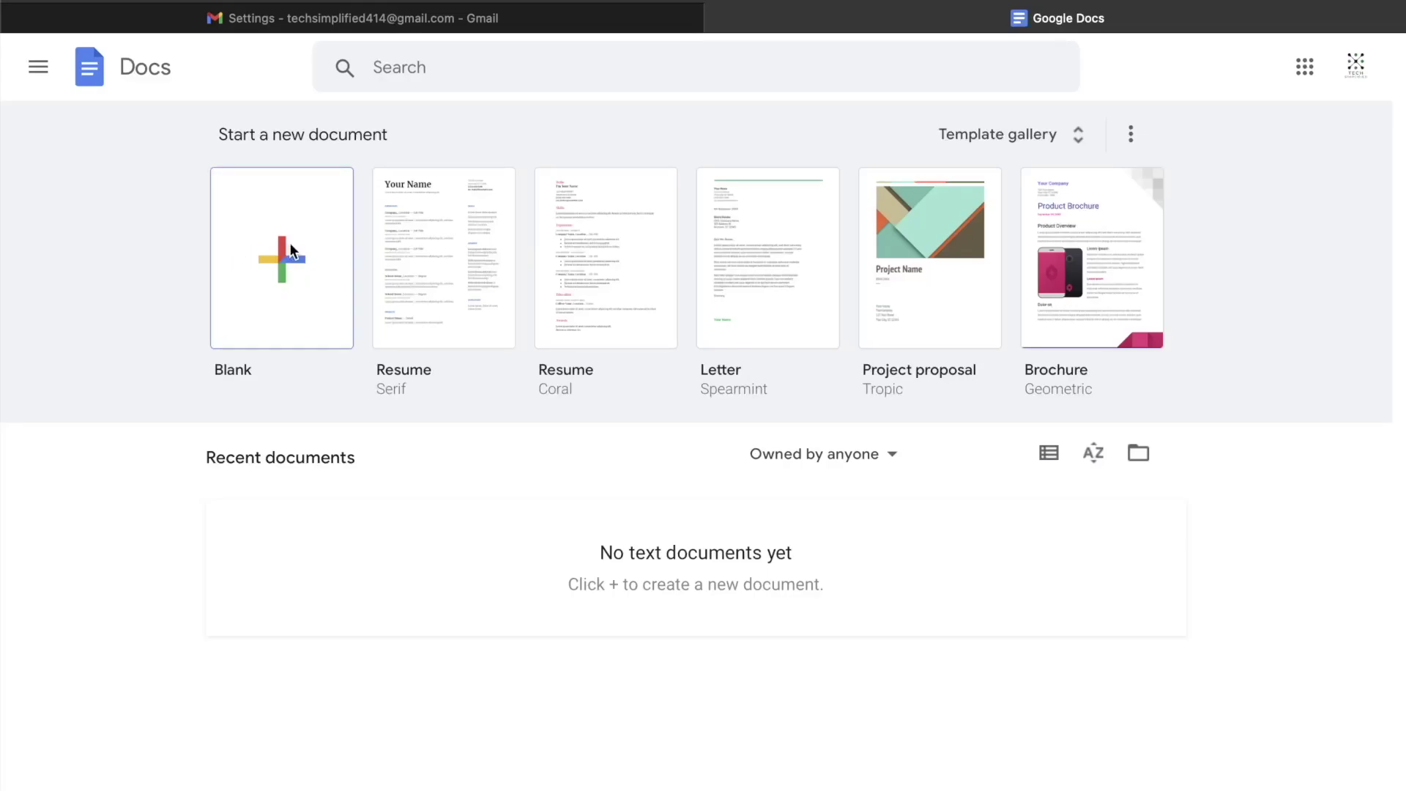
{"action": "left_click", "coordinate": [290, 250]}
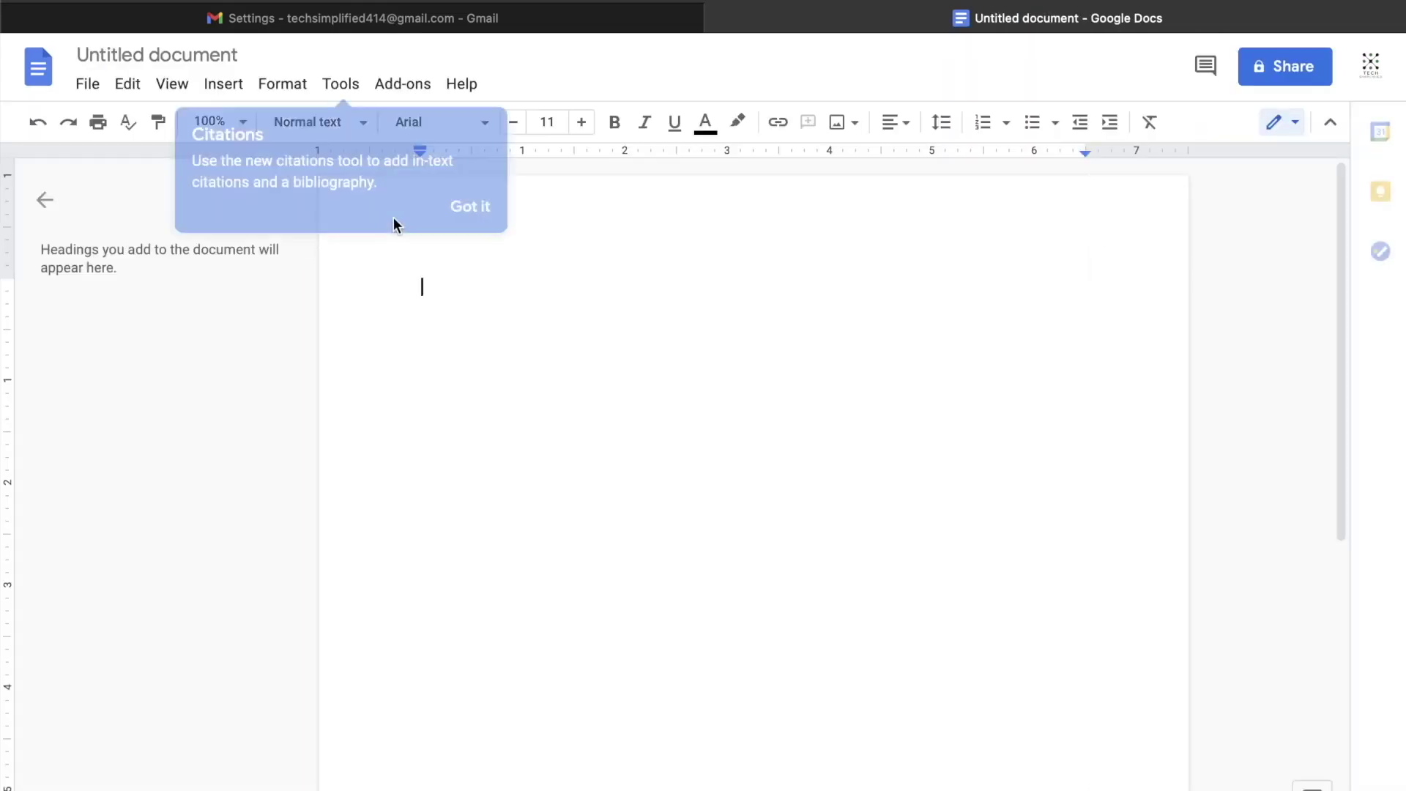
{"action": "left_click", "coordinate": [470, 206]}
{"action": "left_click", "coordinate": [221, 83]}
{"action": "mouse_move", "coordinate": [300, 167]}
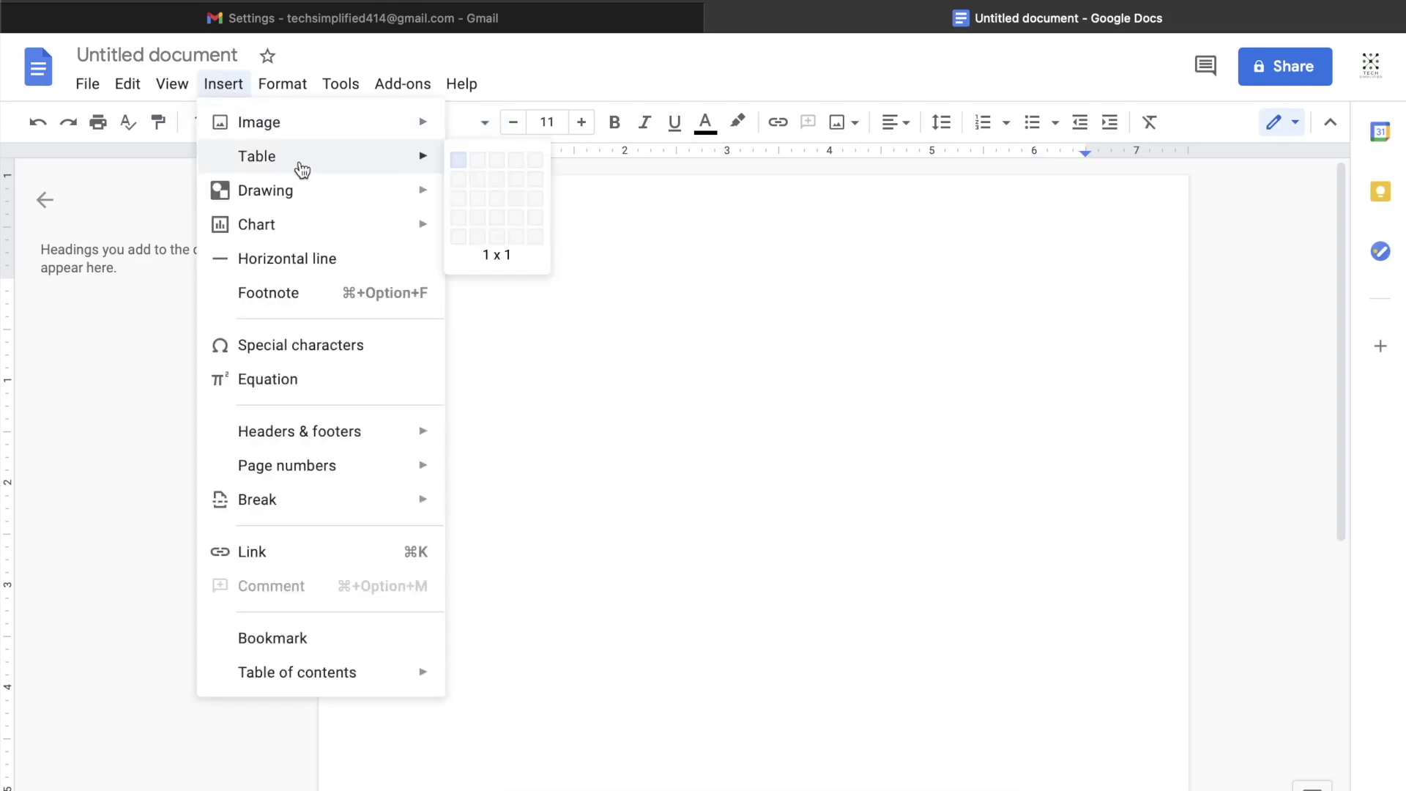
Step: Insert a 2x1 table, drag its borders so the left column is narrow, and place the cursor there
{"action": "left_click", "coordinate": [474, 163]}
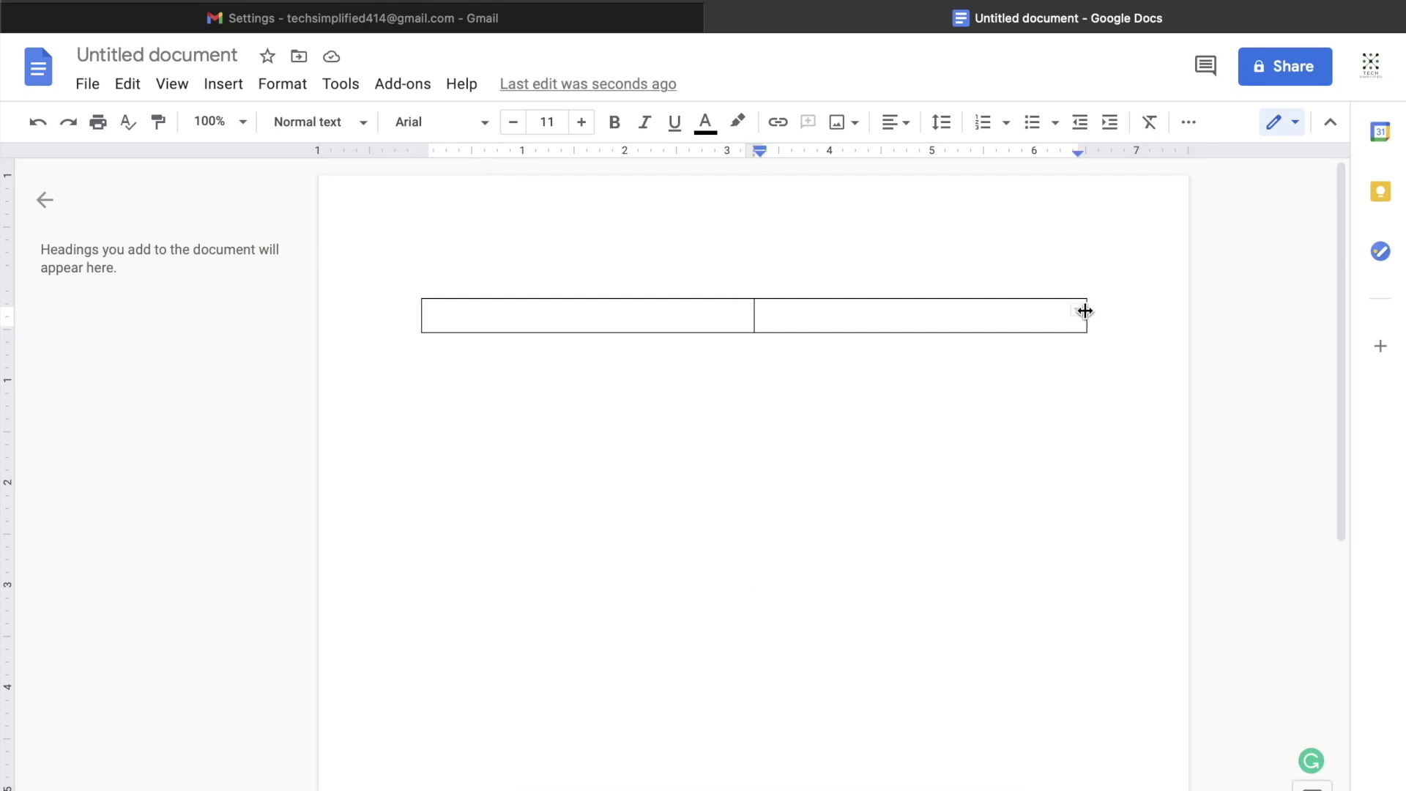
{"action": "left_click_drag", "start_coordinate": [1085, 311], "coordinate": [883, 310]}
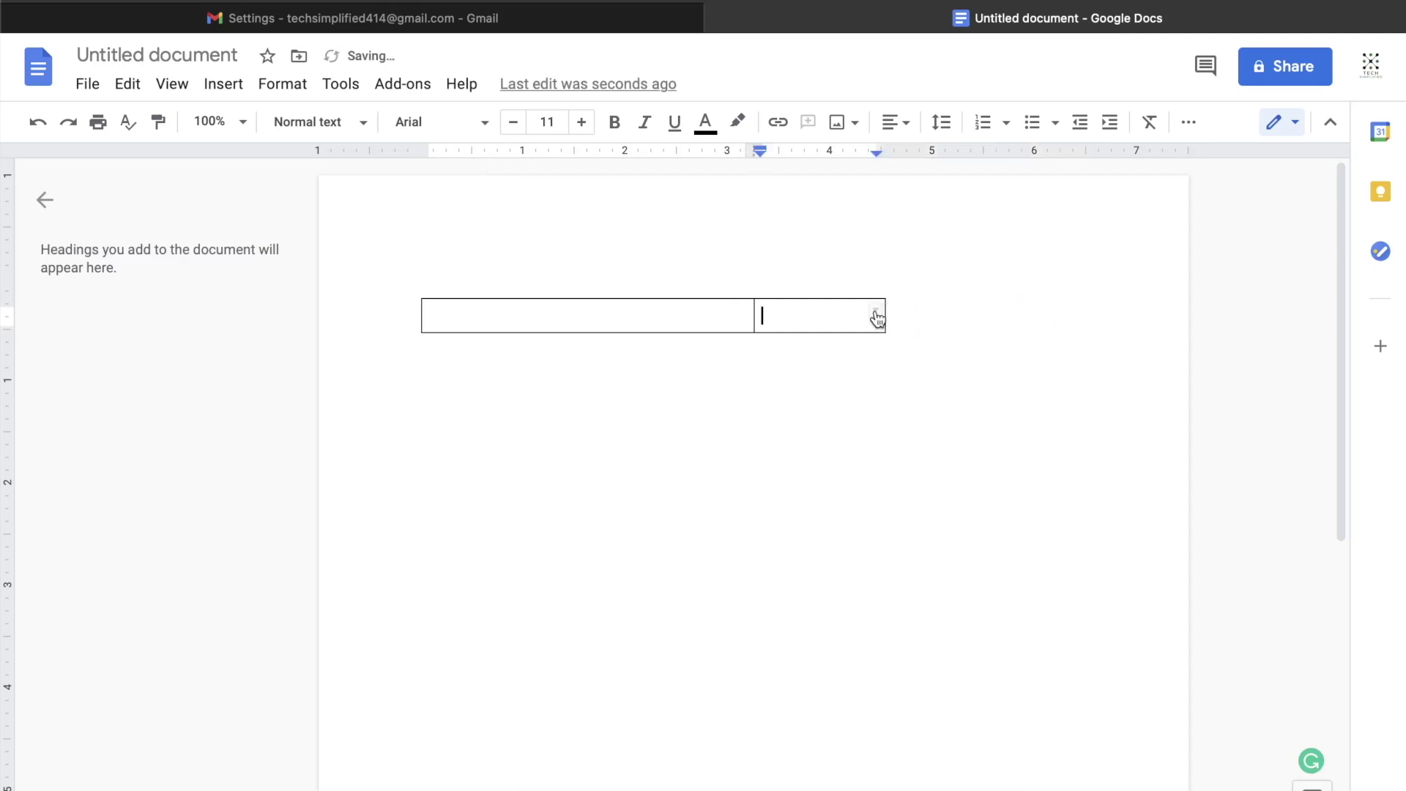
{"action": "left_click_drag", "start_coordinate": [752, 315], "coordinate": [594, 314]}
{"action": "double_click", "coordinate": [492, 317]}
{"action": "left_click", "coordinate": [439, 315]}
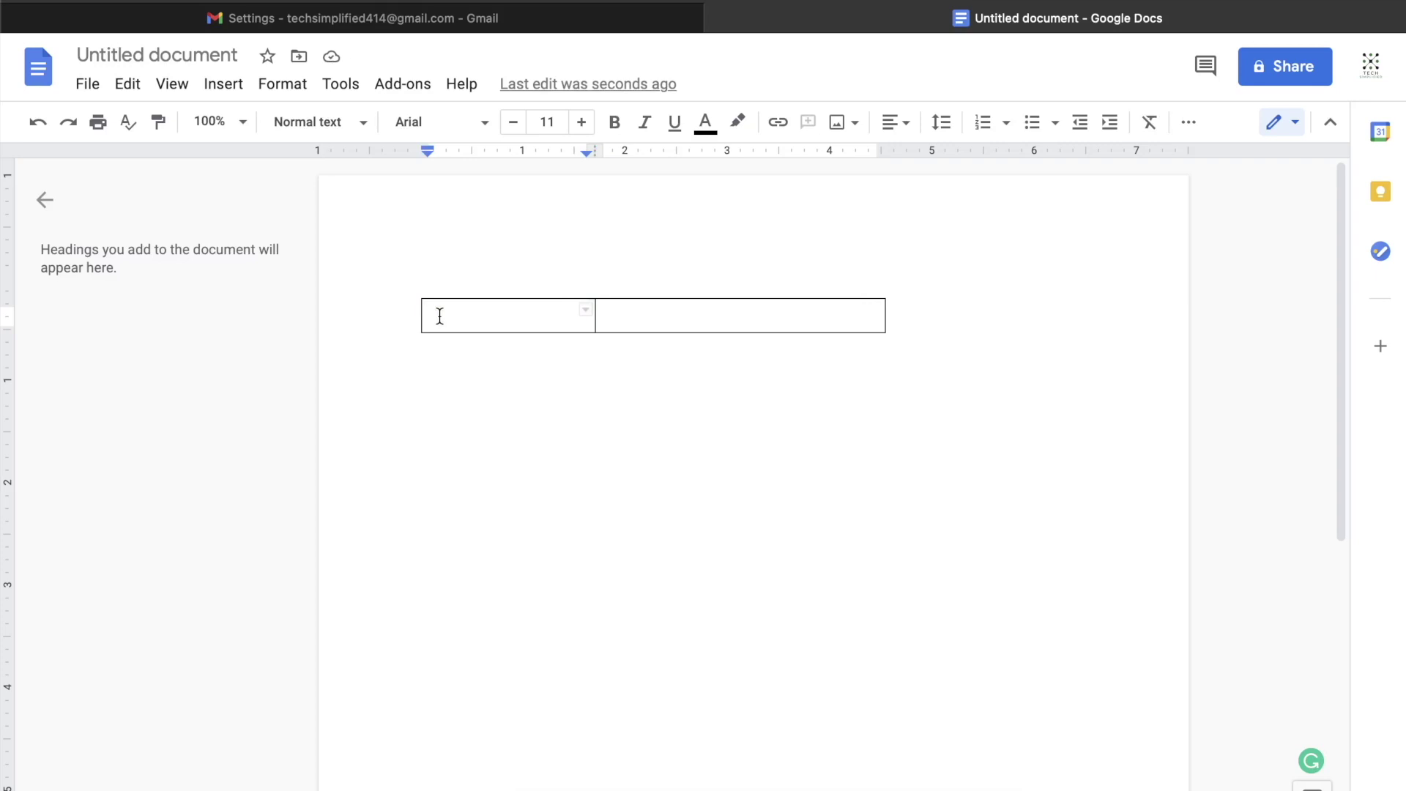
{"action": "left_click", "coordinate": [232, 91]}
Step: Upload the portrait photo IMG_1263.png from Photos into the table's left cell
{"action": "mouse_move", "coordinate": [263, 121]}
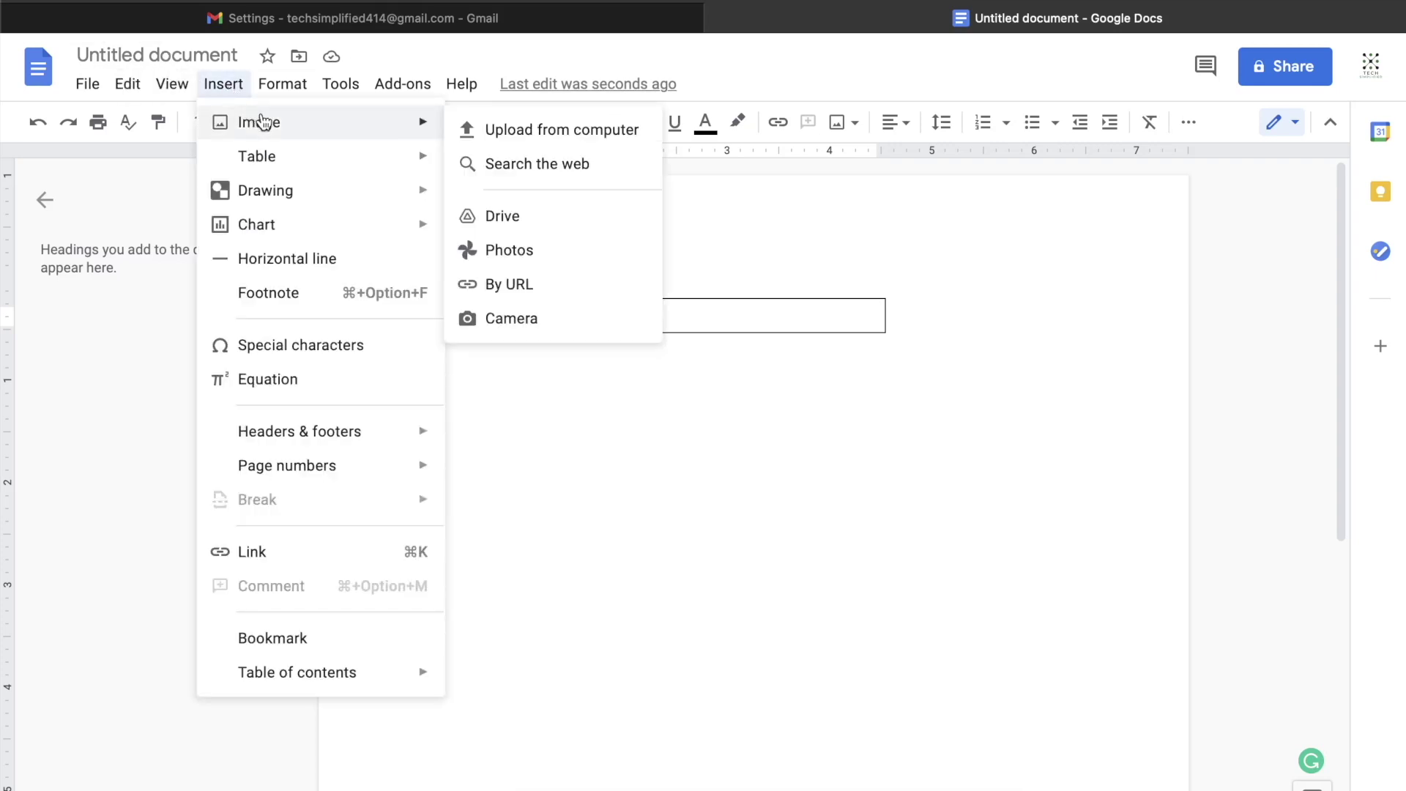
{"action": "left_click", "coordinate": [526, 135]}
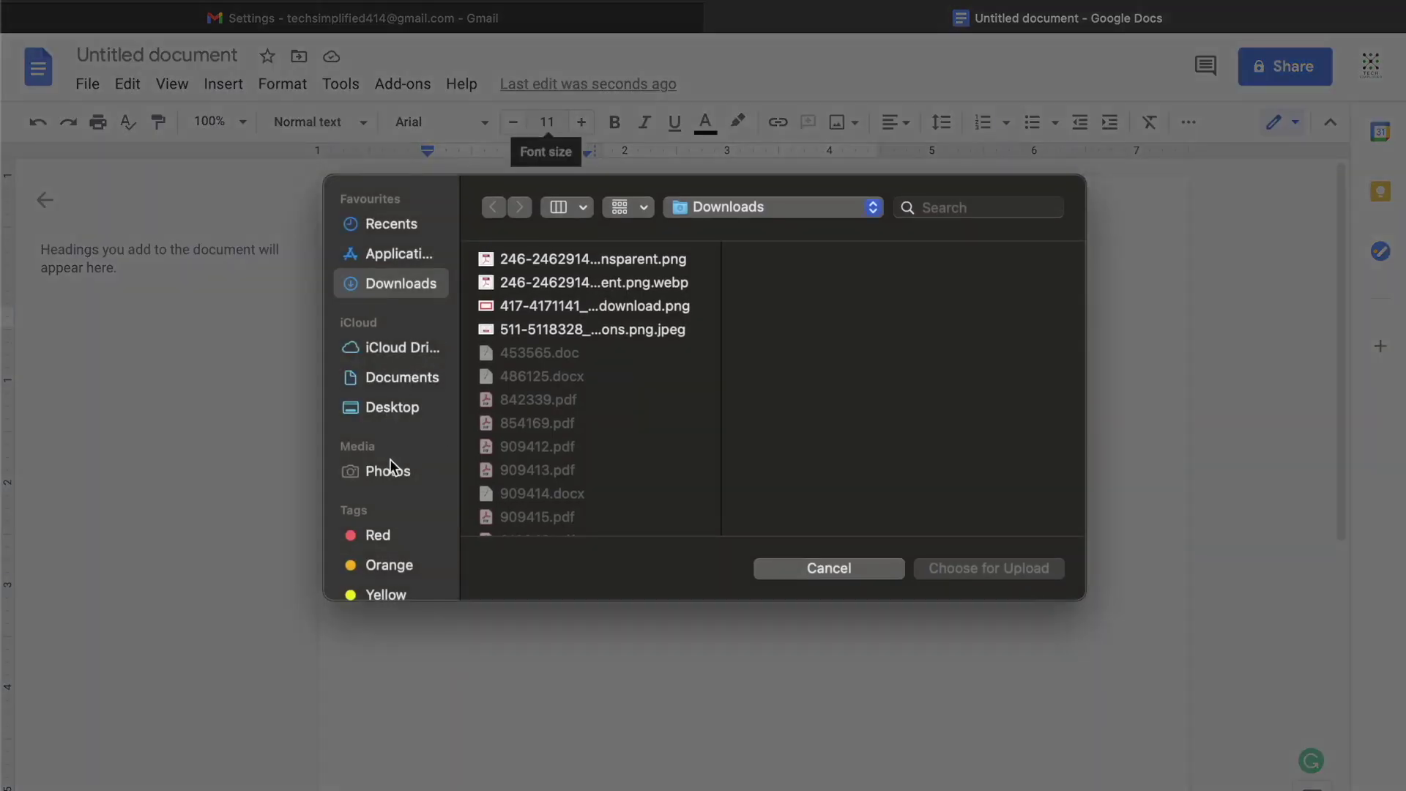
{"action": "left_click", "coordinate": [388, 470]}
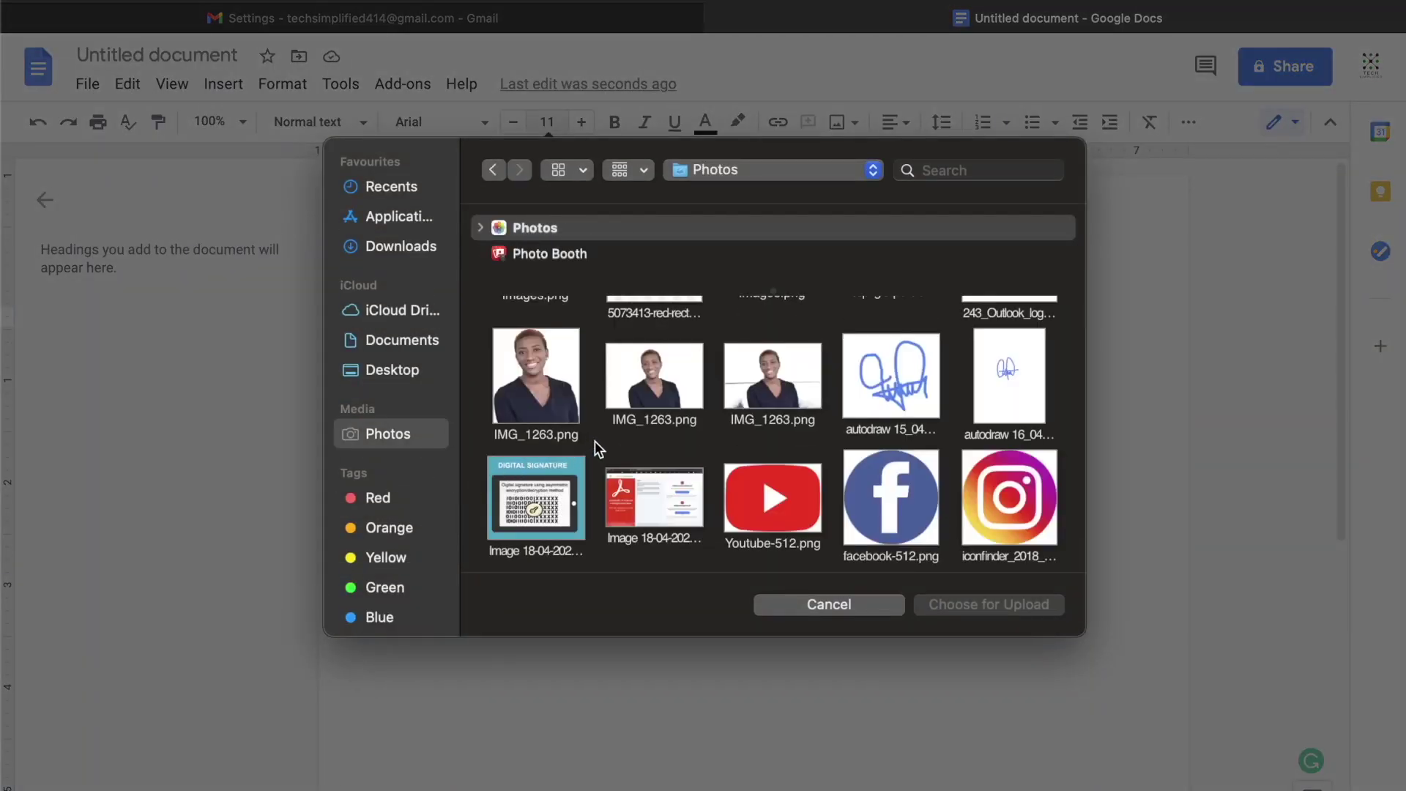
{"action": "left_click", "coordinate": [570, 391]}
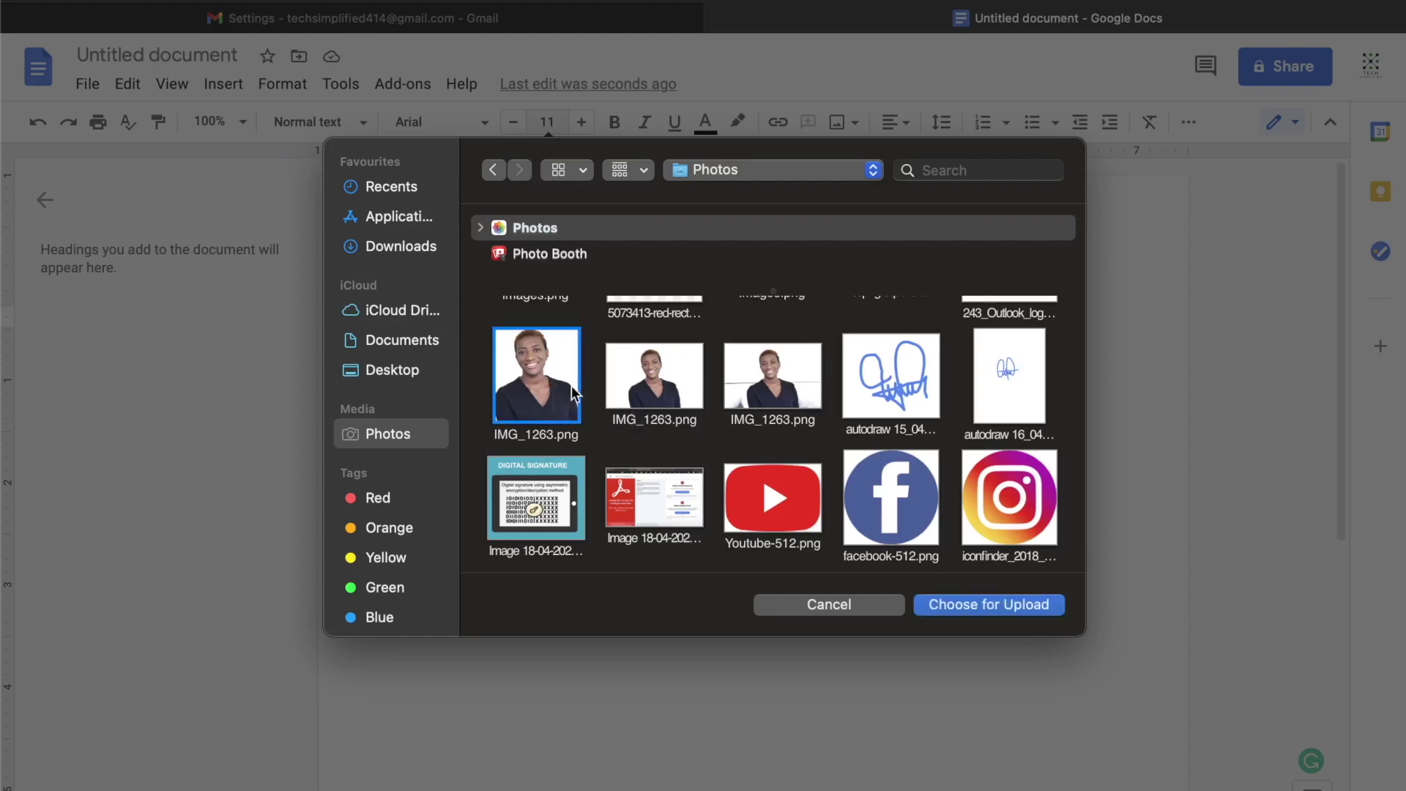
{"action": "left_click", "coordinate": [944, 604]}
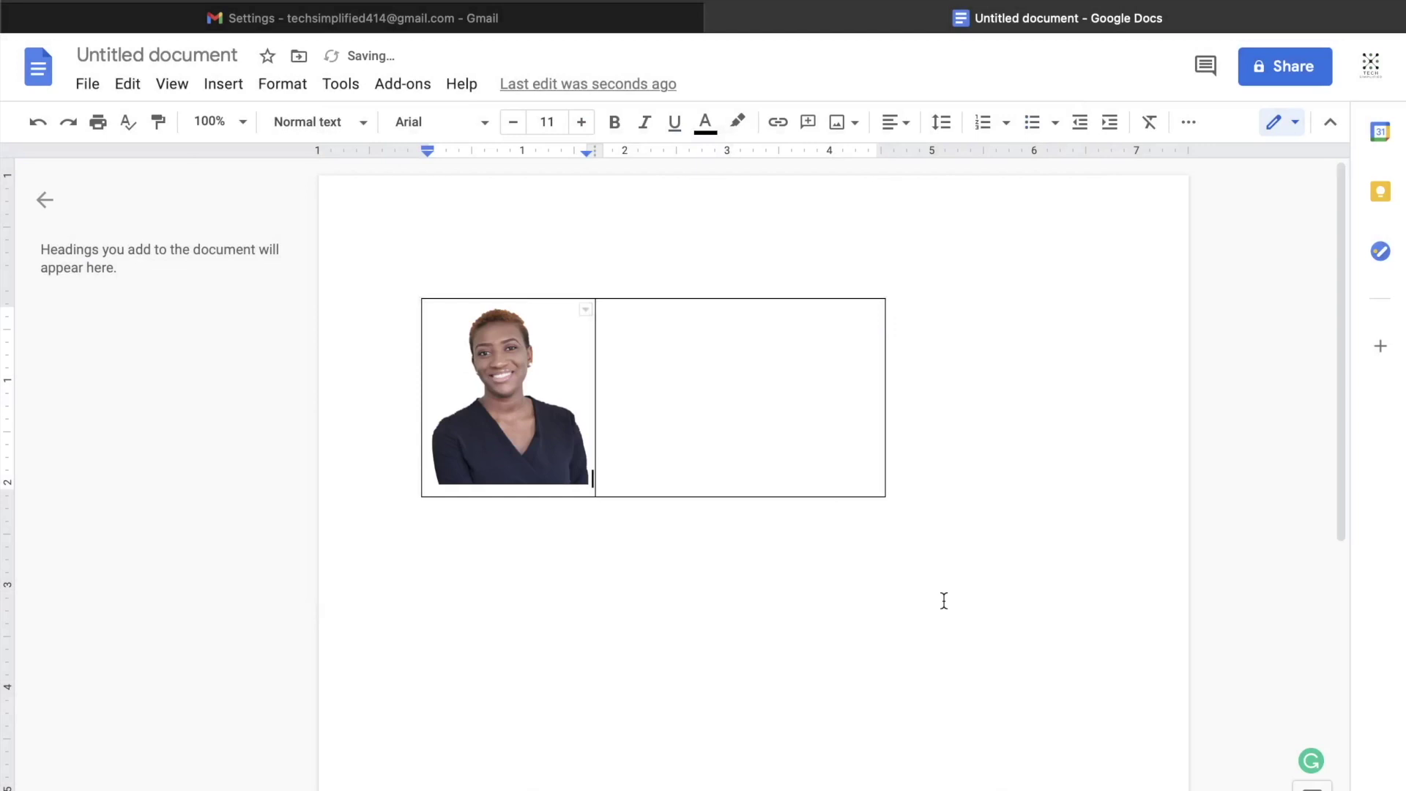
{"action": "left_click", "coordinate": [647, 358]}
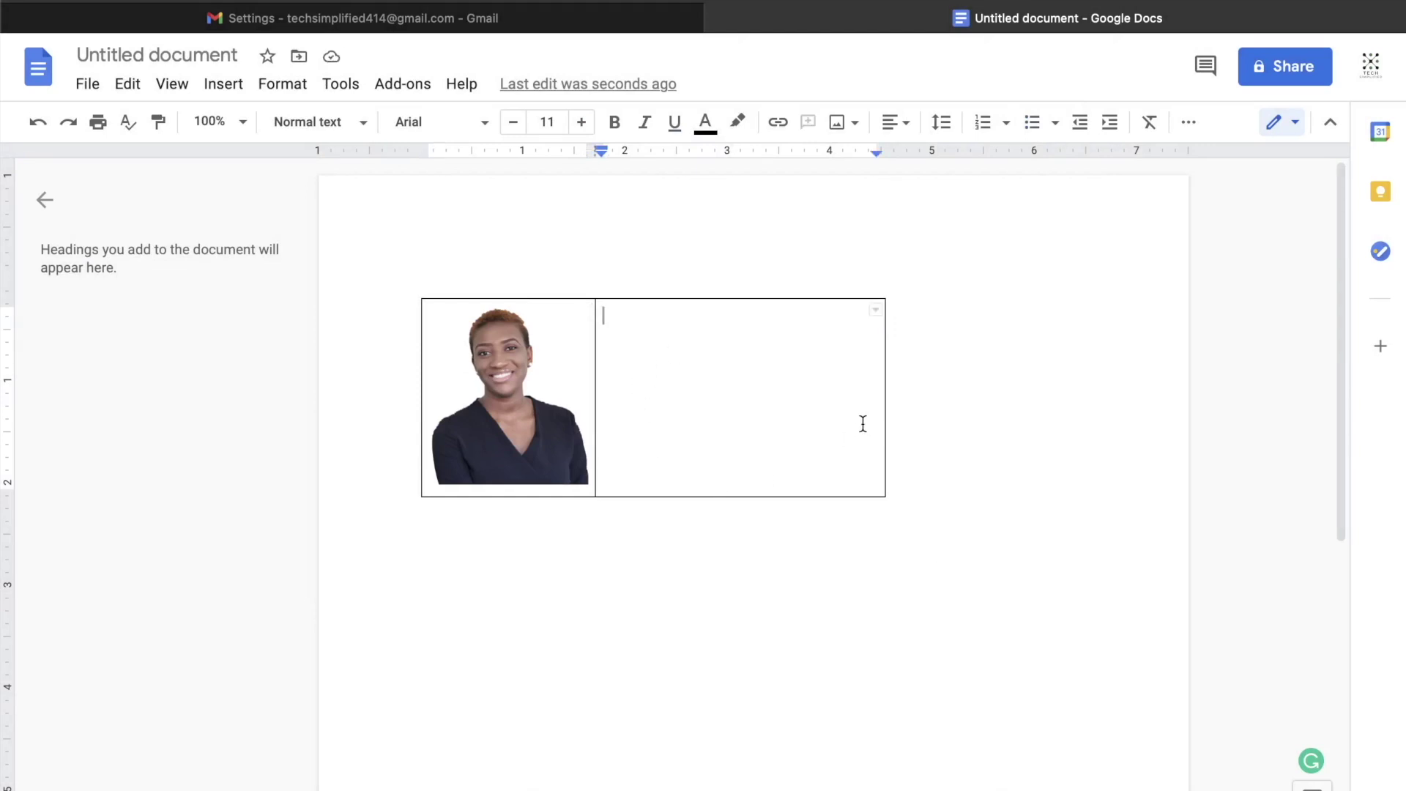
Step: Type the person's name, Lead Content Creator, the company name, Email: and Website: on separate lines
{"action": "key", "text": "Return"}
{"action": "key", "text": "Return"}
{"action": "key", "text": "Return"}
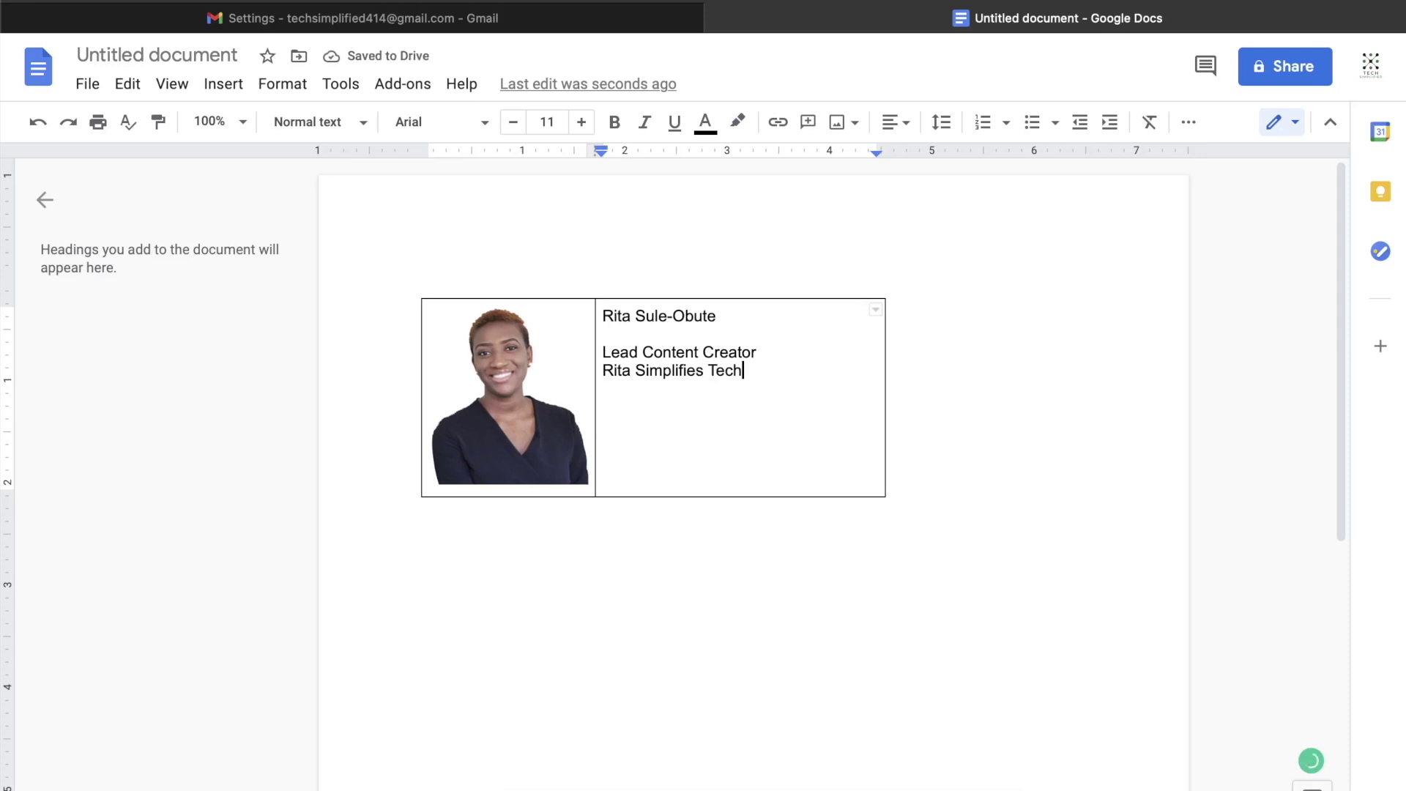
{"action": "key", "text": "Return"}
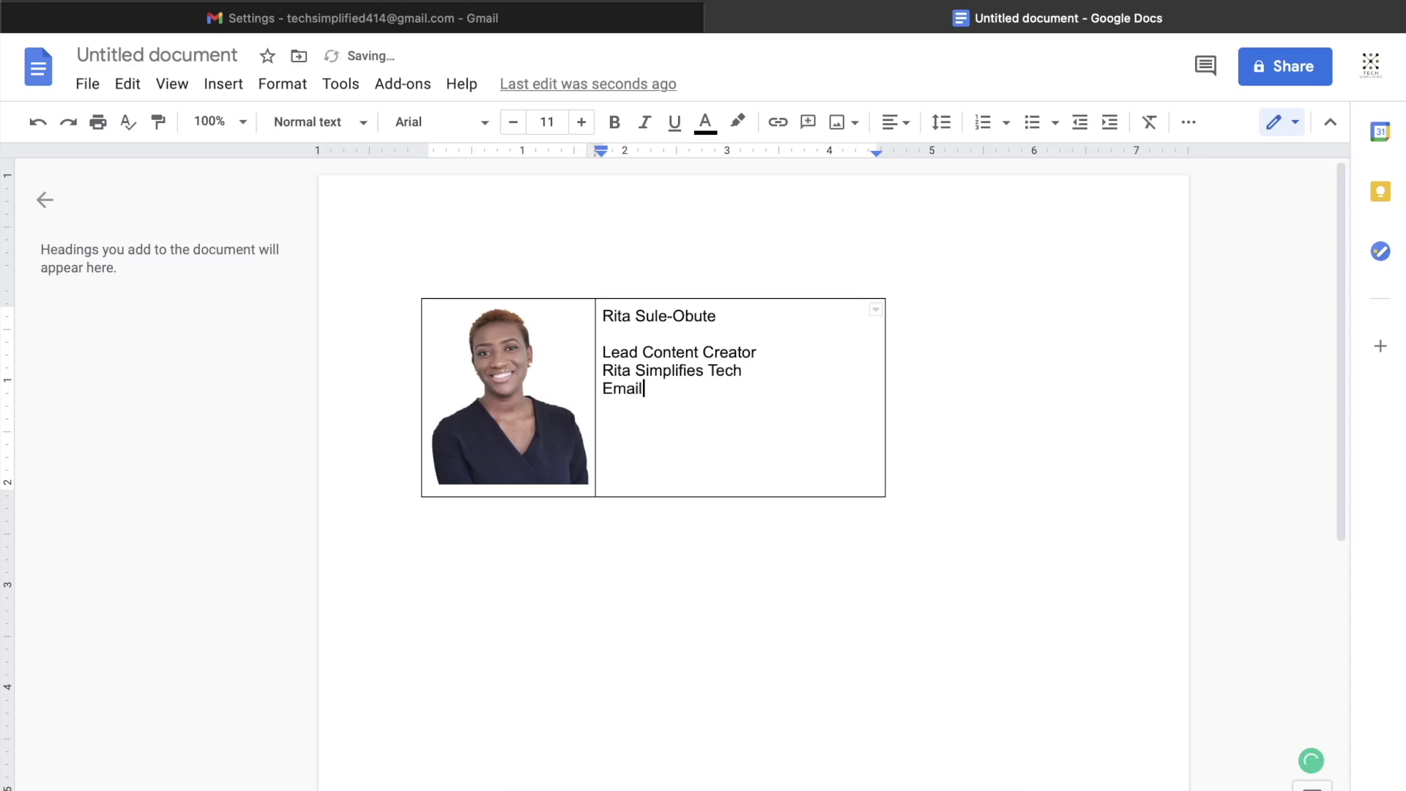
{"action": "key", "text": "Return"}
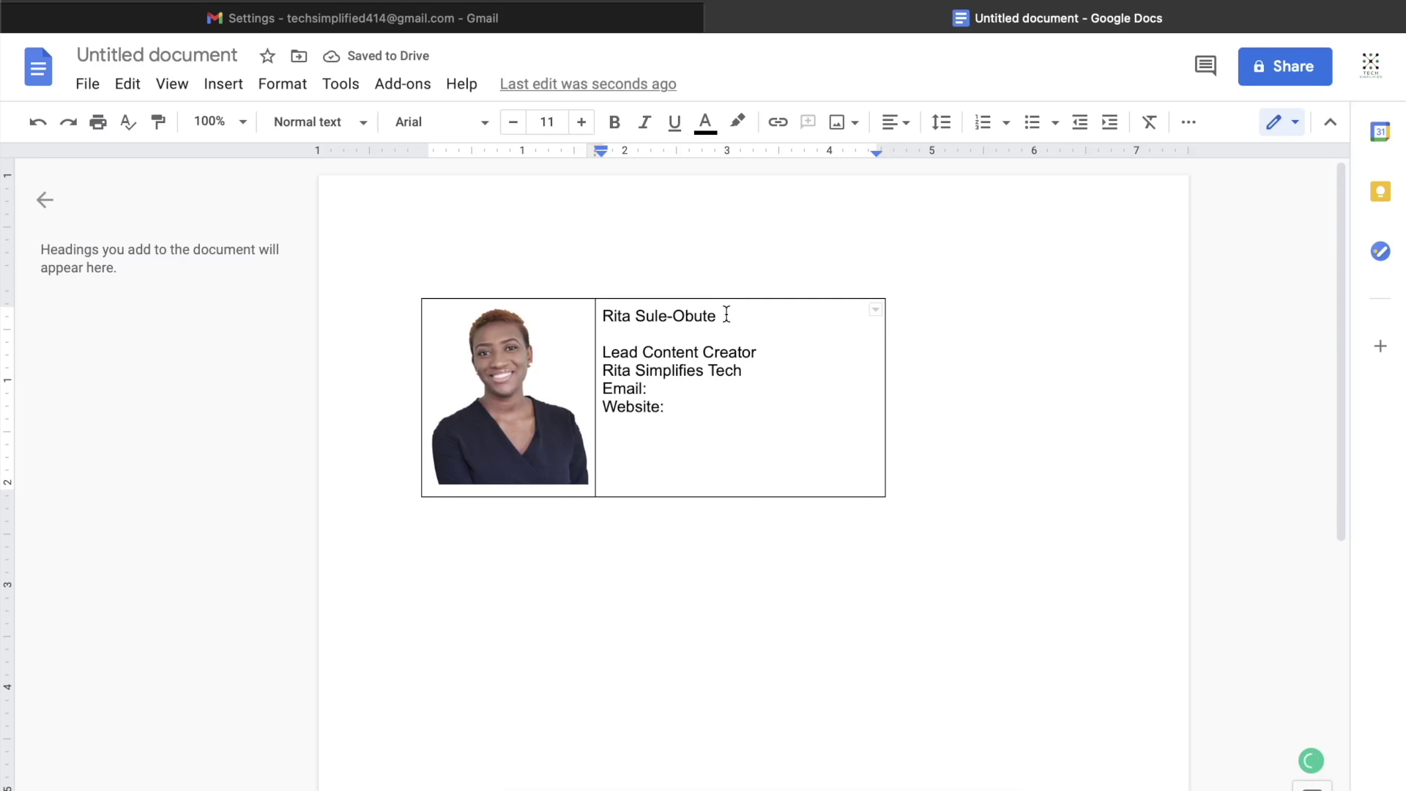
Step: Make the name size 14 and colour it light blue-grey
{"action": "left_click_drag", "start_coordinate": [726, 315], "coordinate": [605, 315]}
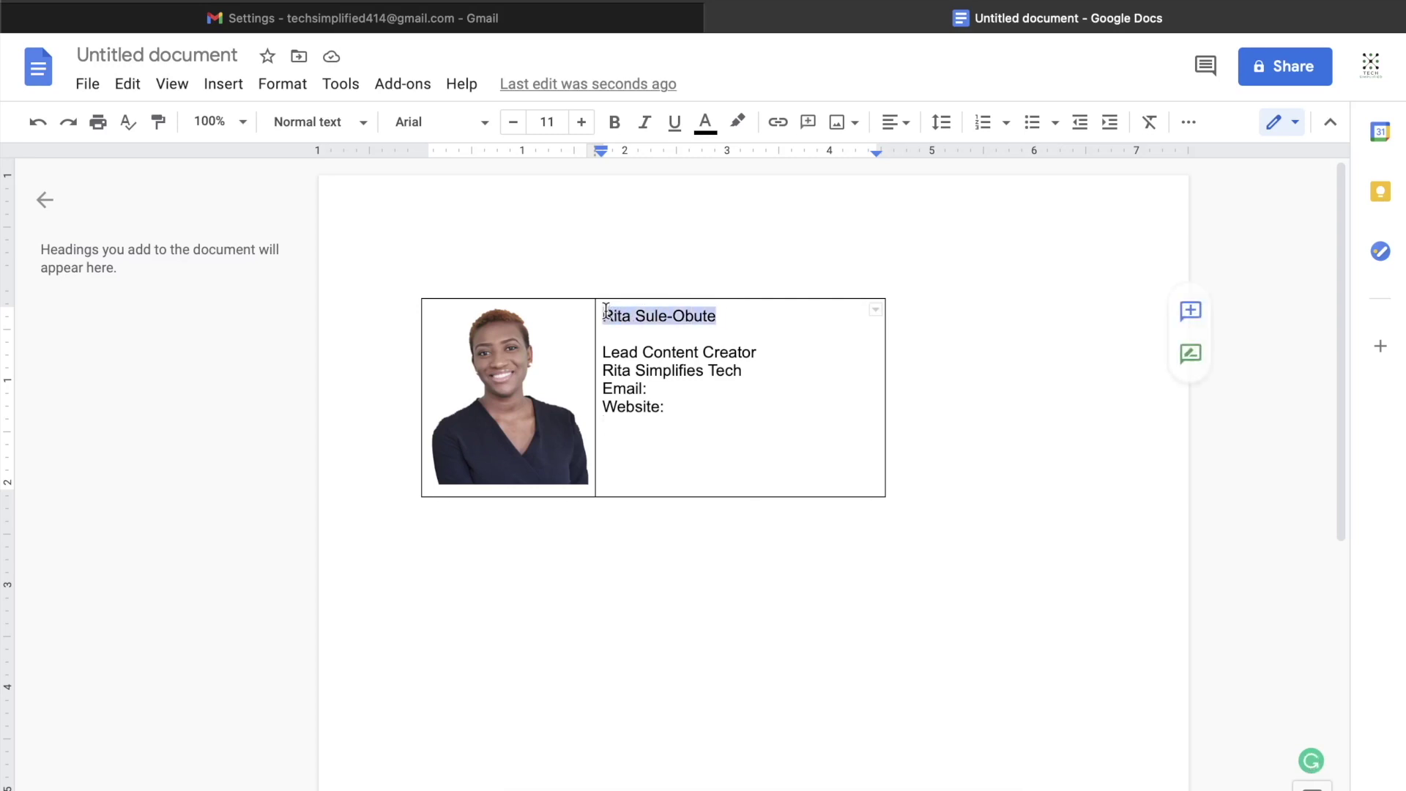
{"action": "left_click", "coordinate": [581, 125]}
{"action": "left_click", "coordinate": [581, 125]}
{"action": "left_click", "coordinate": [581, 124]}
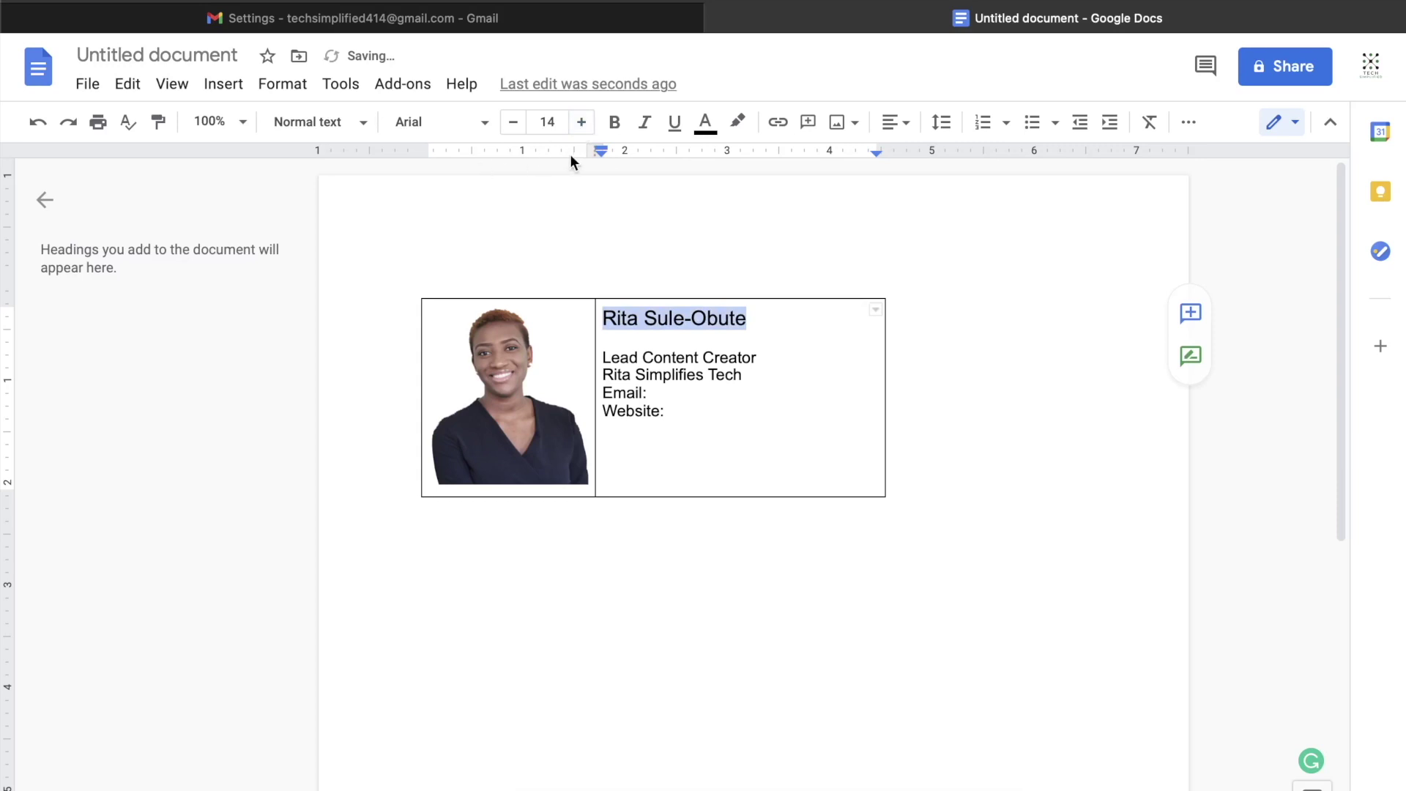
{"action": "left_click", "coordinate": [706, 134]}
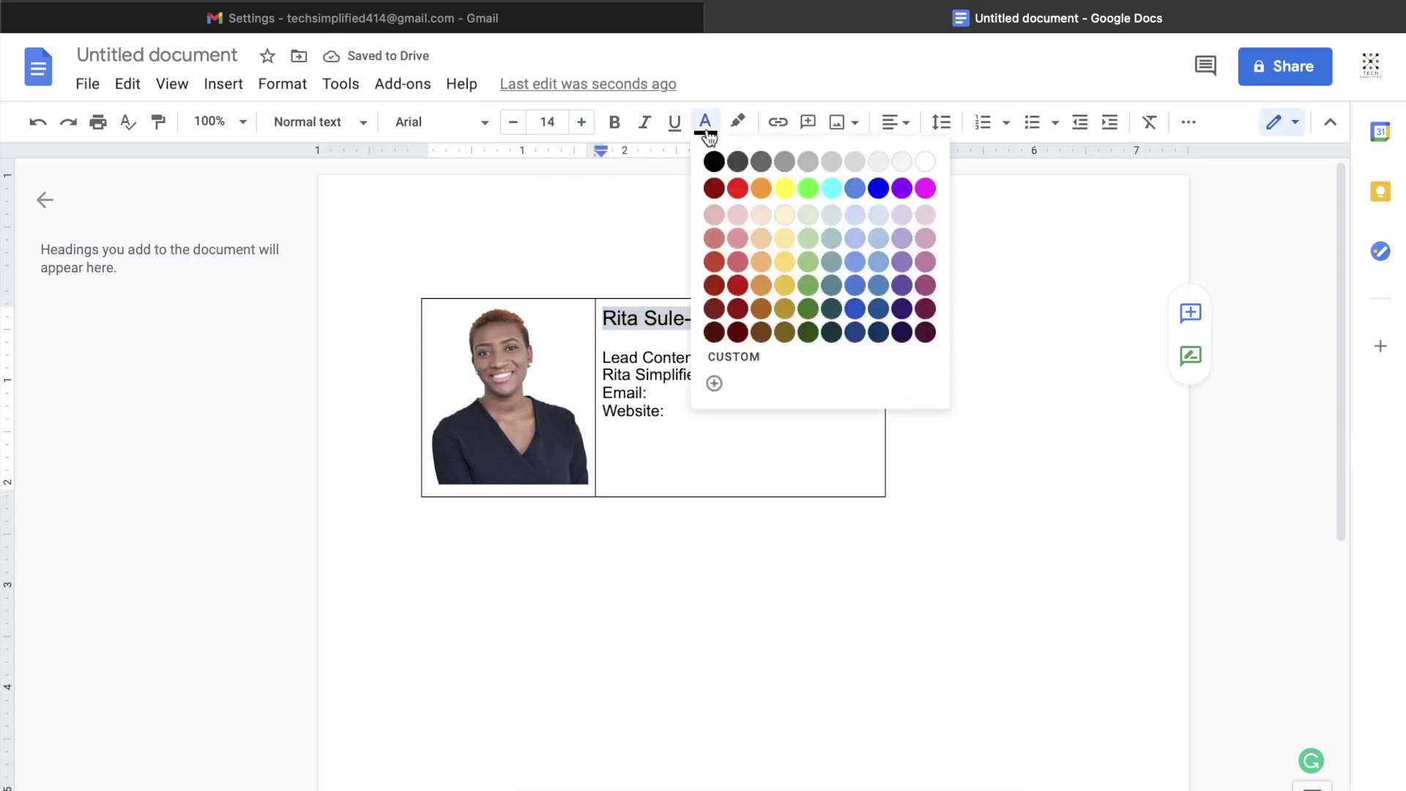
{"action": "left_click", "coordinate": [839, 243]}
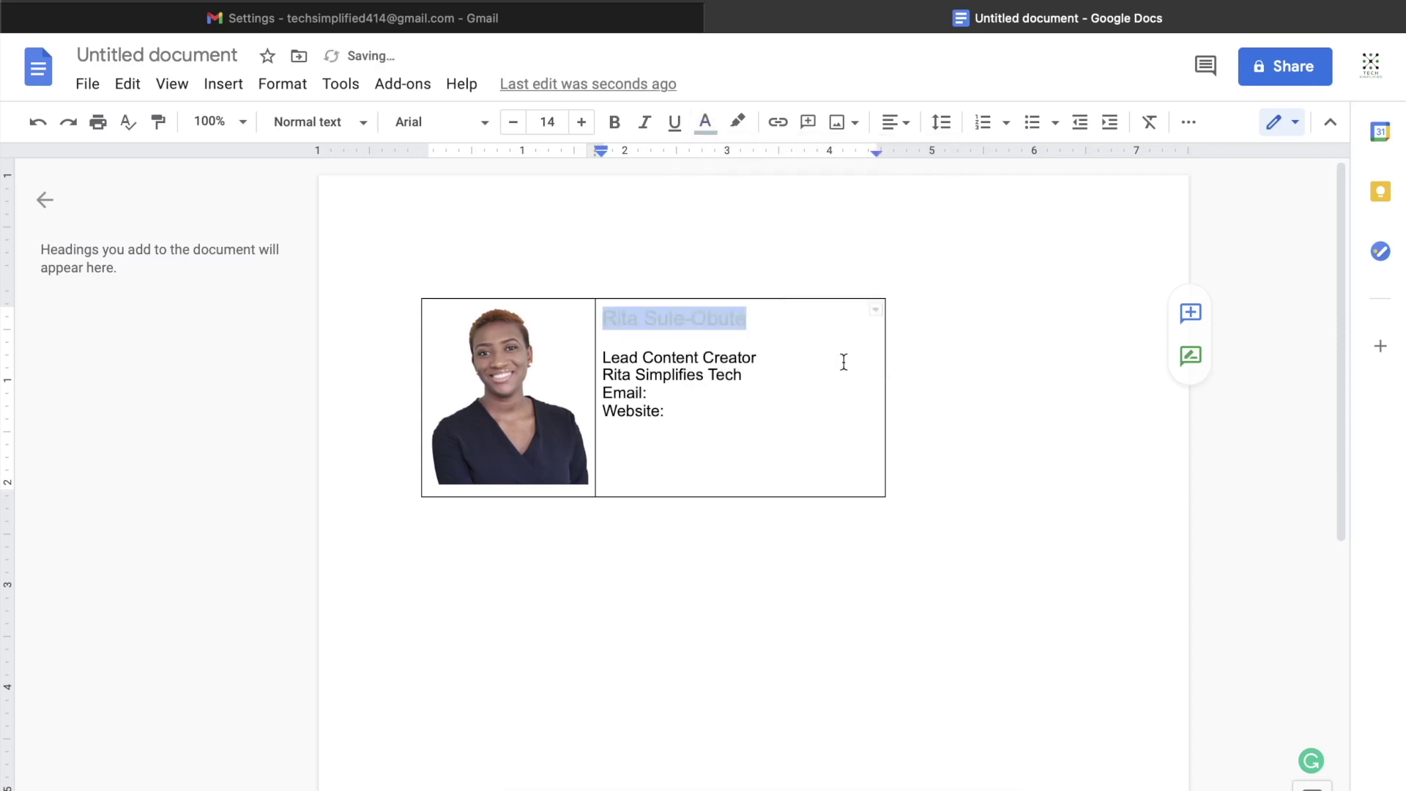
{"action": "left_click", "coordinate": [806, 338]}
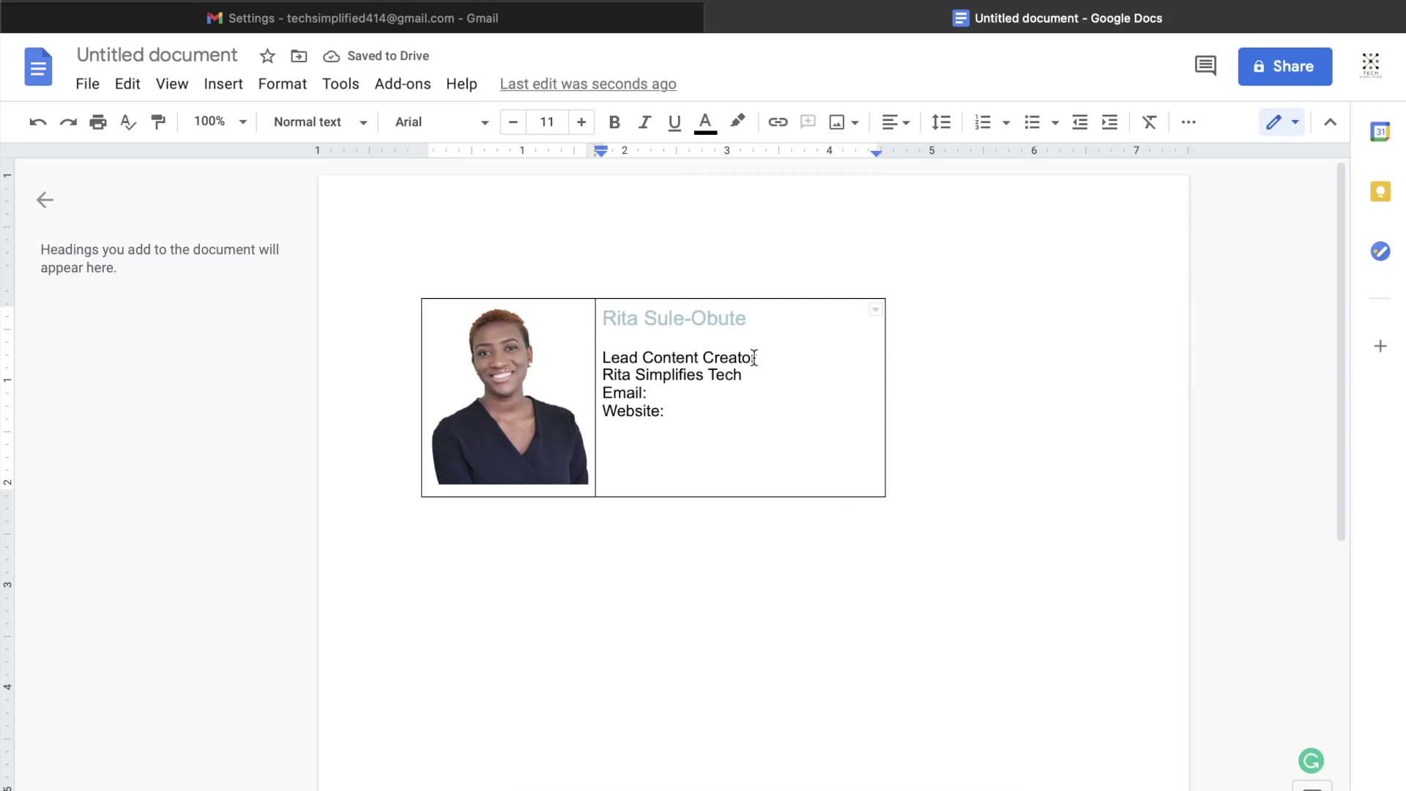
Step: Make the Lead Content Creator line size 13 and italic
{"action": "left_click_drag", "start_coordinate": [754, 357], "coordinate": [599, 357]}
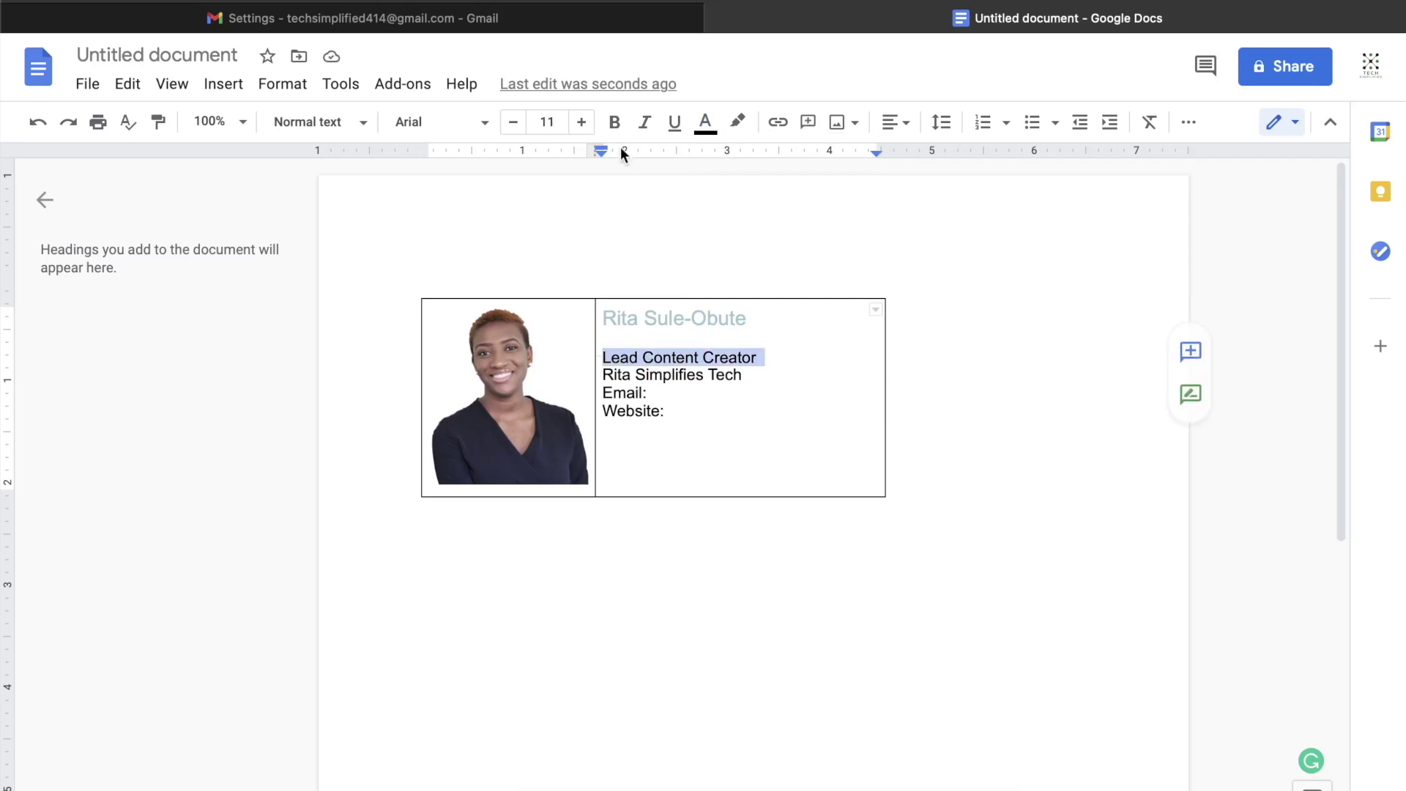
{"action": "left_click", "coordinate": [582, 123]}
{"action": "left_click", "coordinate": [582, 123]}
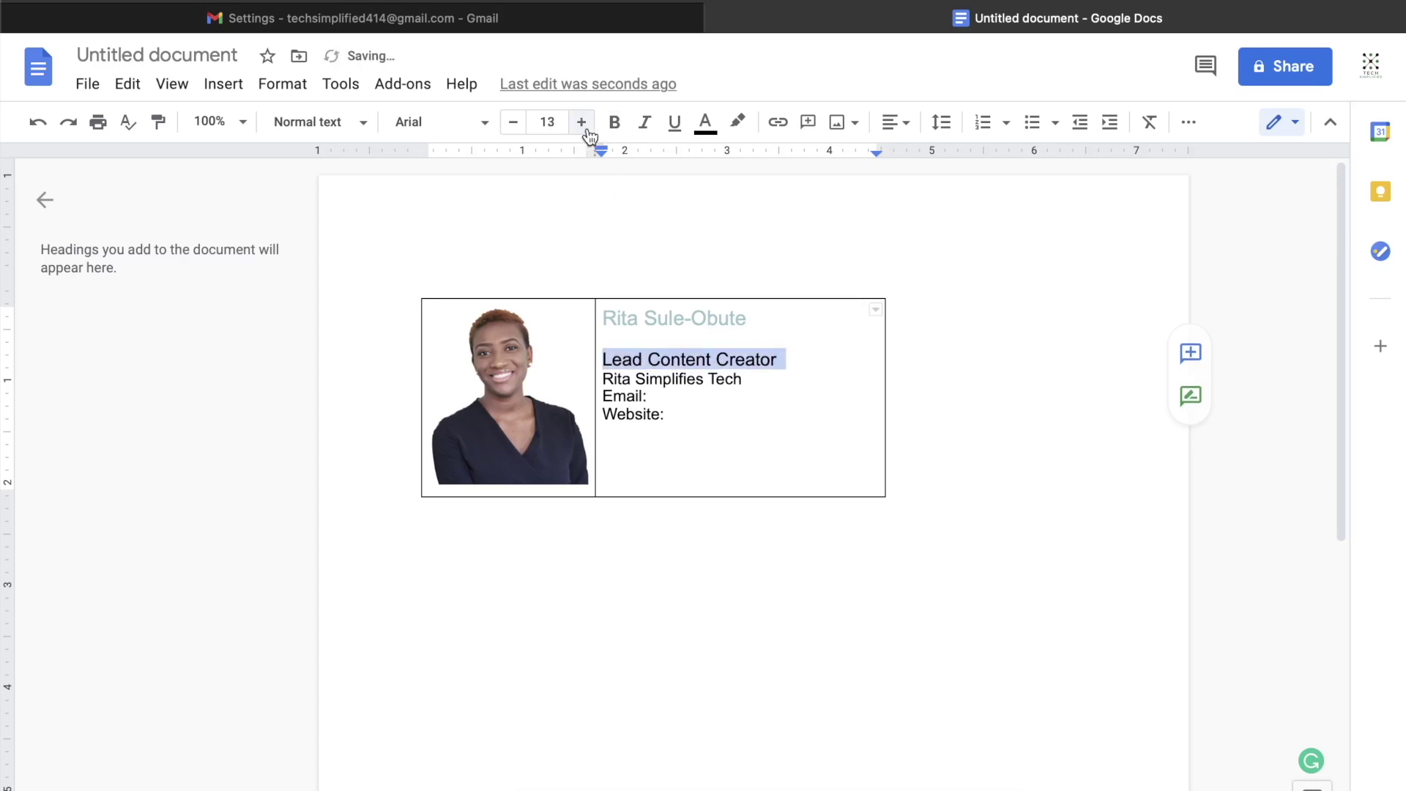
{"action": "left_click", "coordinate": [644, 124]}
{"action": "left_click", "coordinate": [757, 381]}
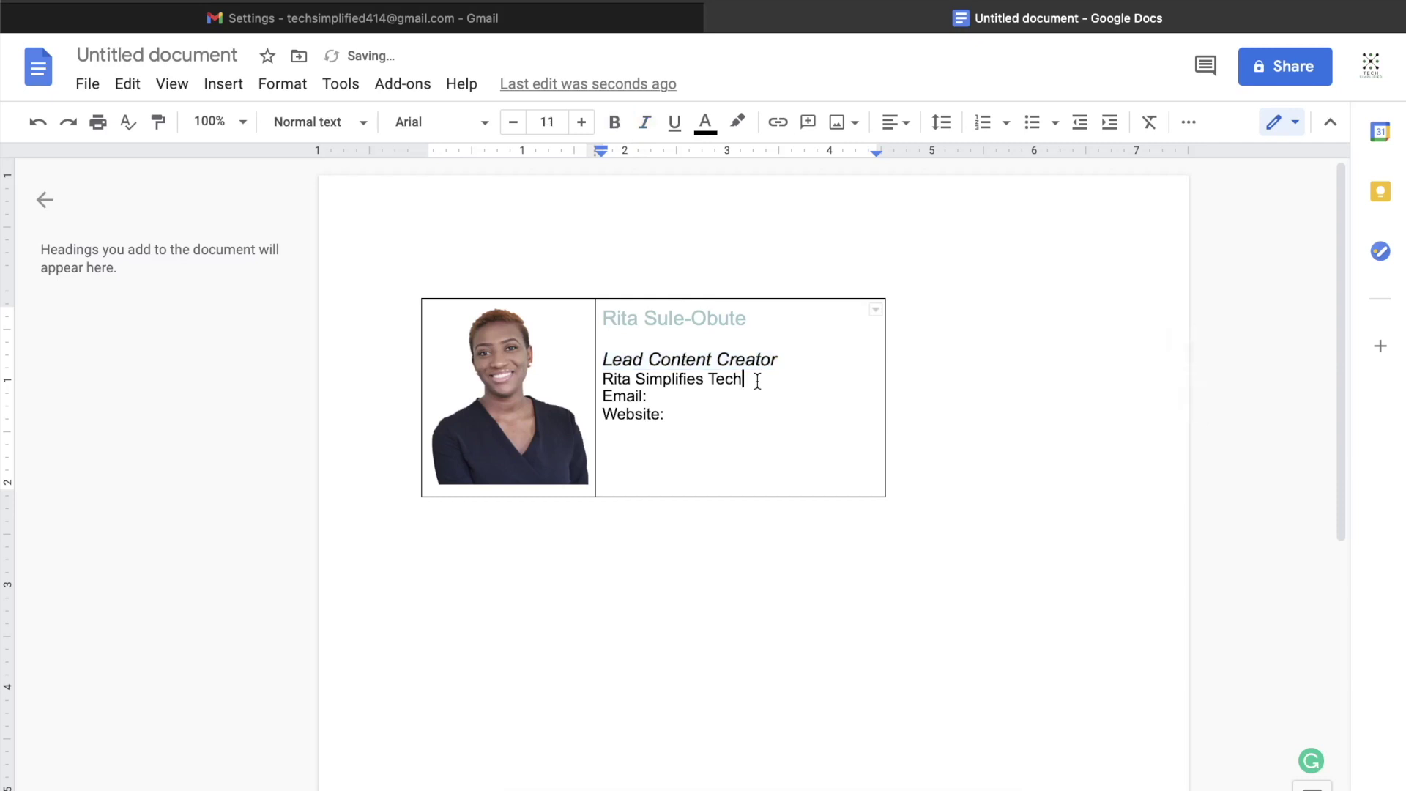
Step: Make the company name line bold at size 13
{"action": "left_click_drag", "start_coordinate": [756, 381], "coordinate": [601, 382]}
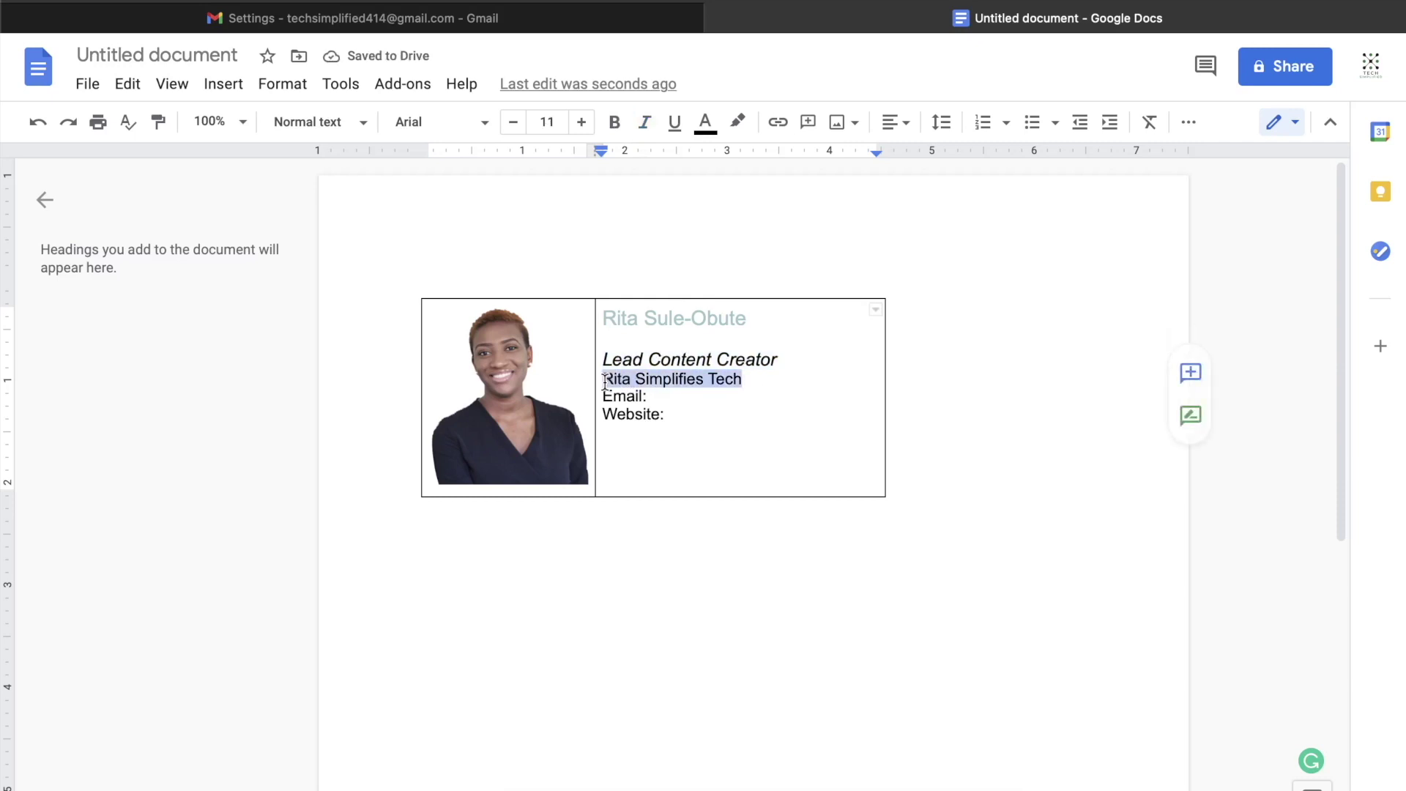
{"action": "left_click", "coordinate": [622, 126]}
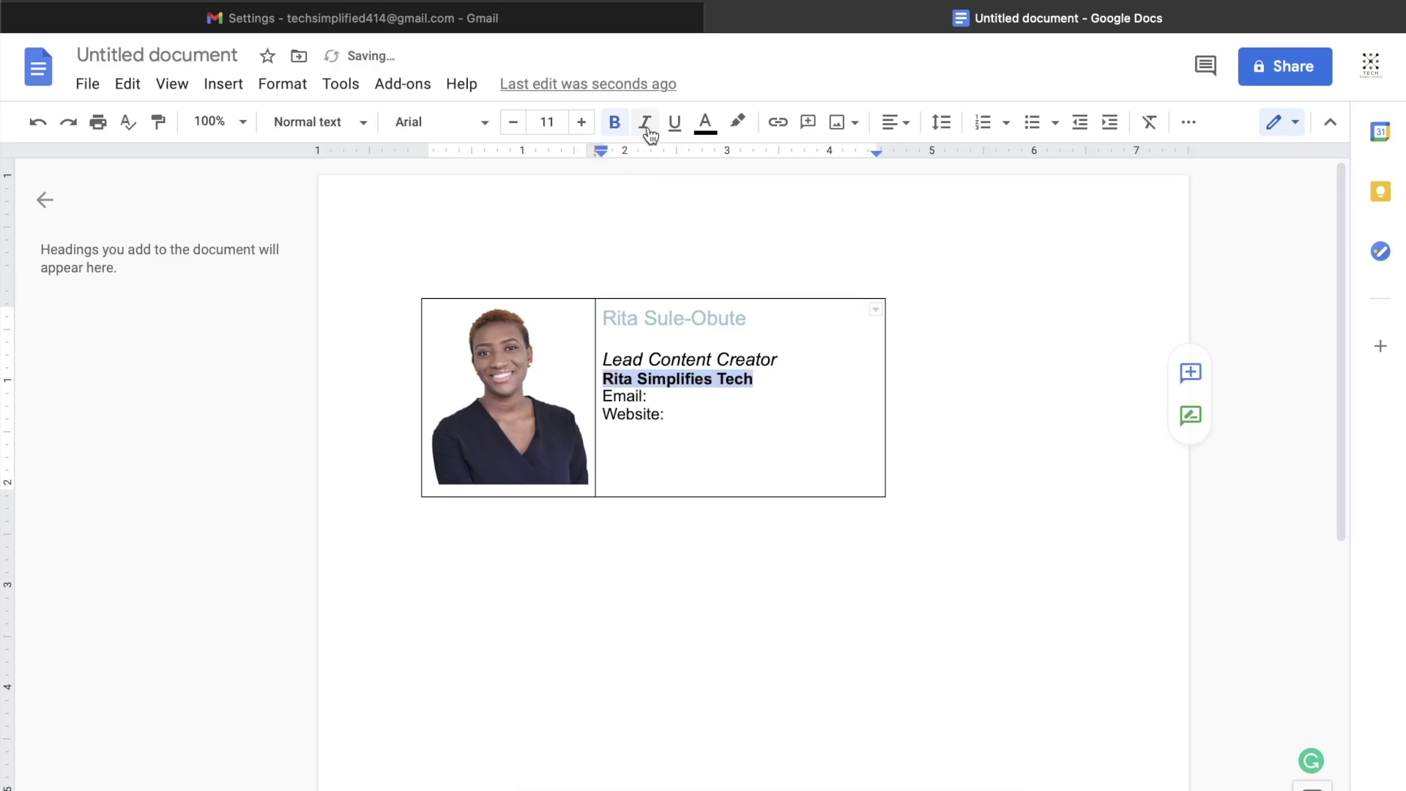
{"action": "left_click", "coordinate": [581, 124]}
{"action": "left_click", "coordinate": [581, 125]}
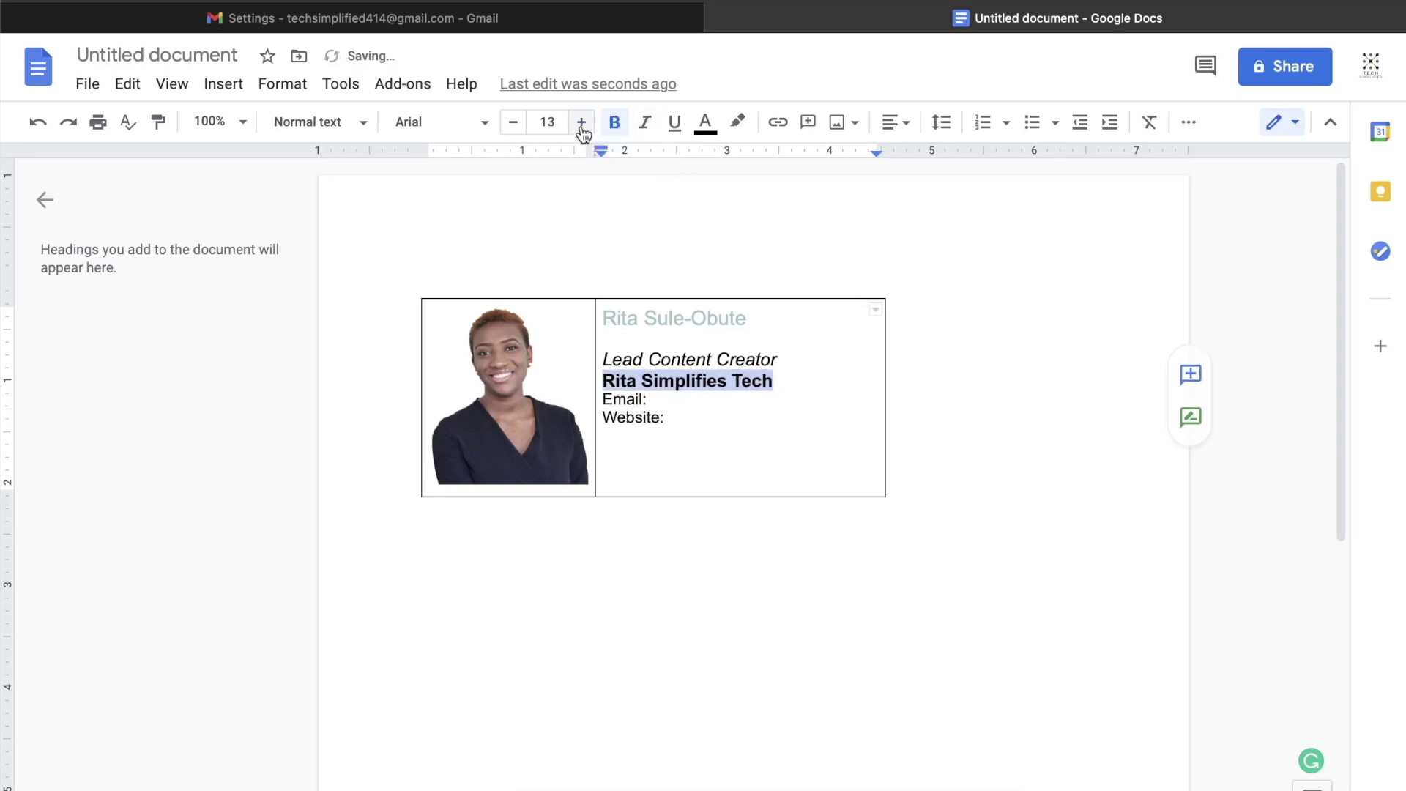
Step: Bold the Email: and Website: labels
{"action": "left_click", "coordinate": [803, 399]}
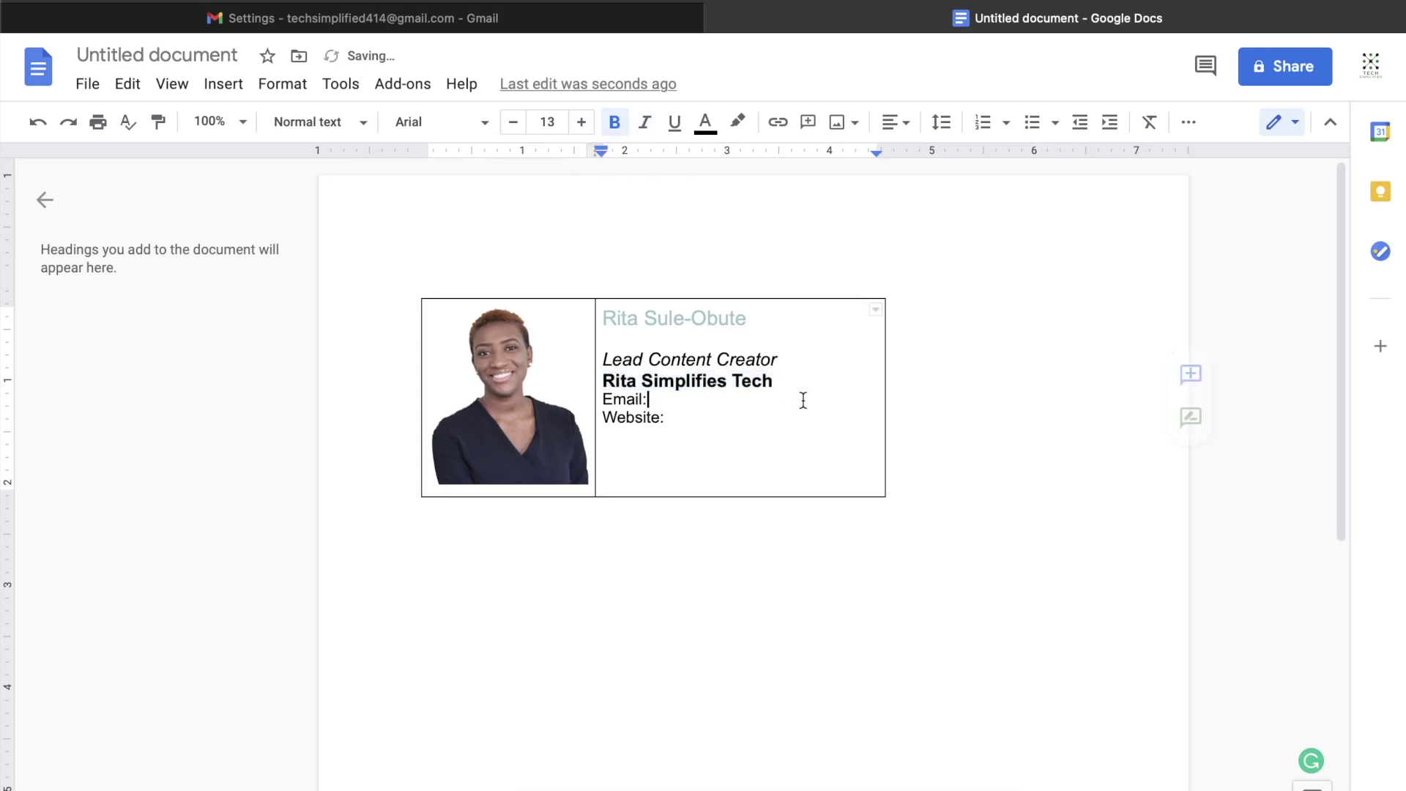
{"action": "left_click_drag", "start_coordinate": [648, 399], "coordinate": [609, 400]}
{"action": "left_click", "coordinate": [614, 122]}
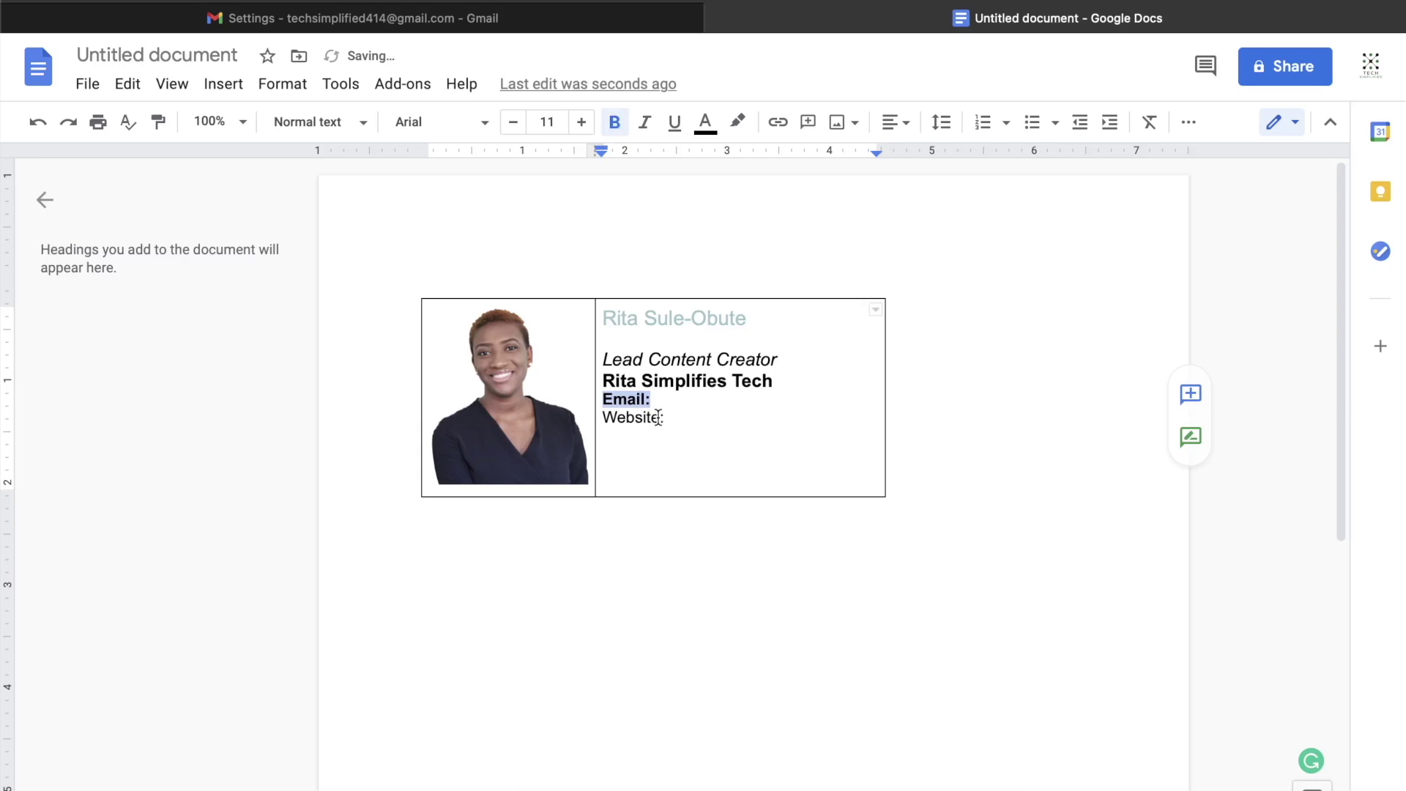
{"action": "left_click_drag", "start_coordinate": [663, 417], "coordinate": [601, 417]}
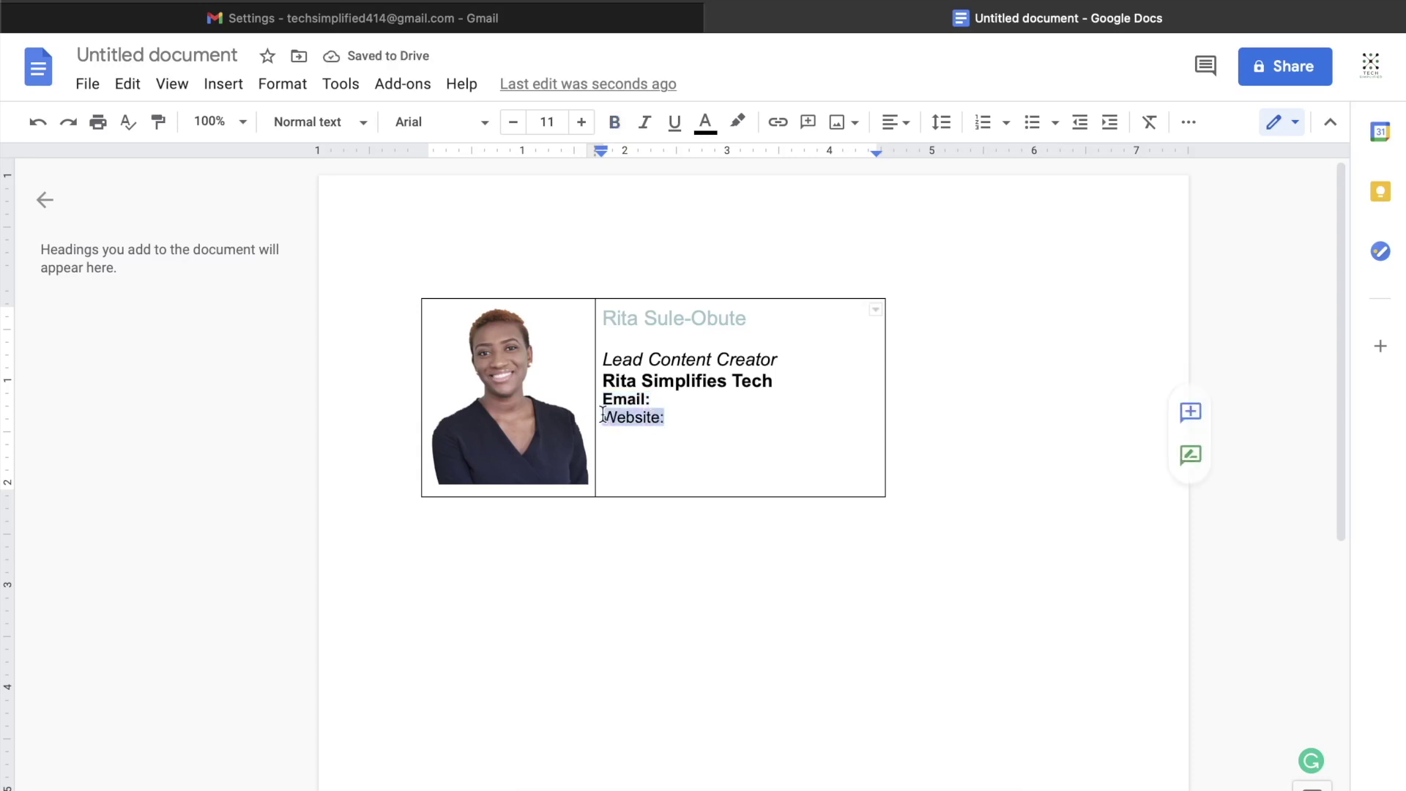
{"action": "left_click", "coordinate": [615, 122]}
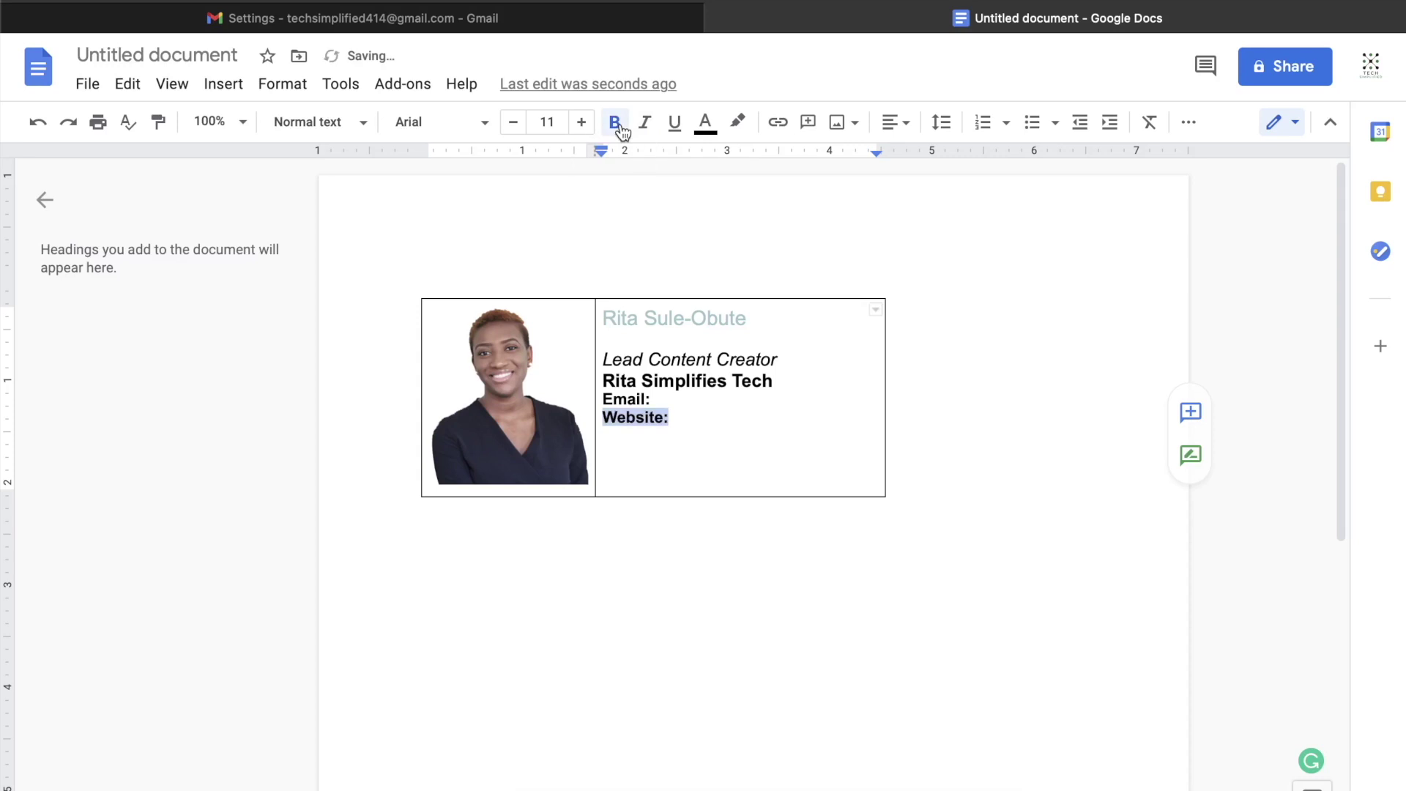
{"action": "left_click", "coordinate": [651, 399]}
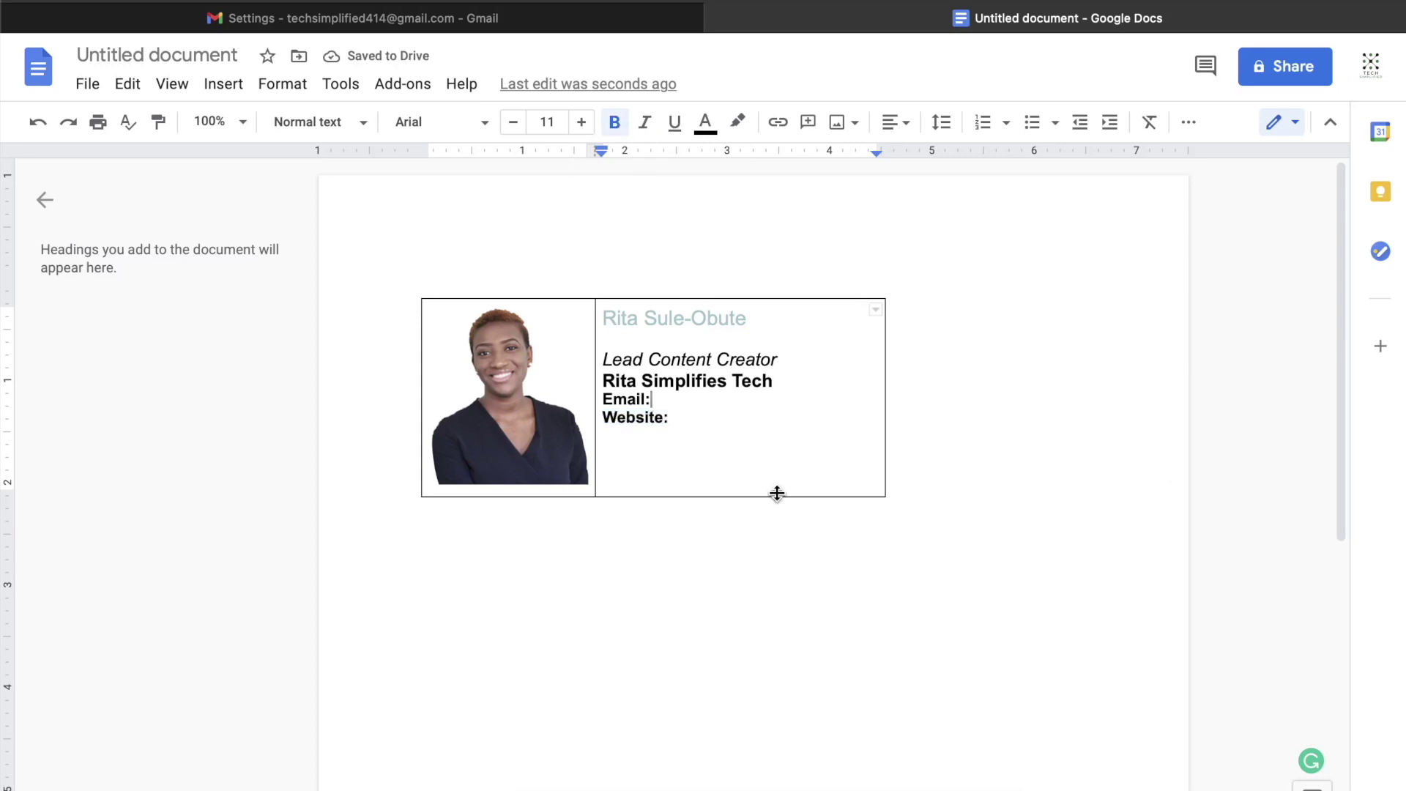
{"action": "type", "text": "t"}
{"action": "key", "text": "ctrl+b"}
{"action": "left_click", "coordinate": [678, 416]}
{"action": "key", "text": "ctrl+b"}
{"action": "type", "text": "www.youtube.com/ritasimplifiestech"}
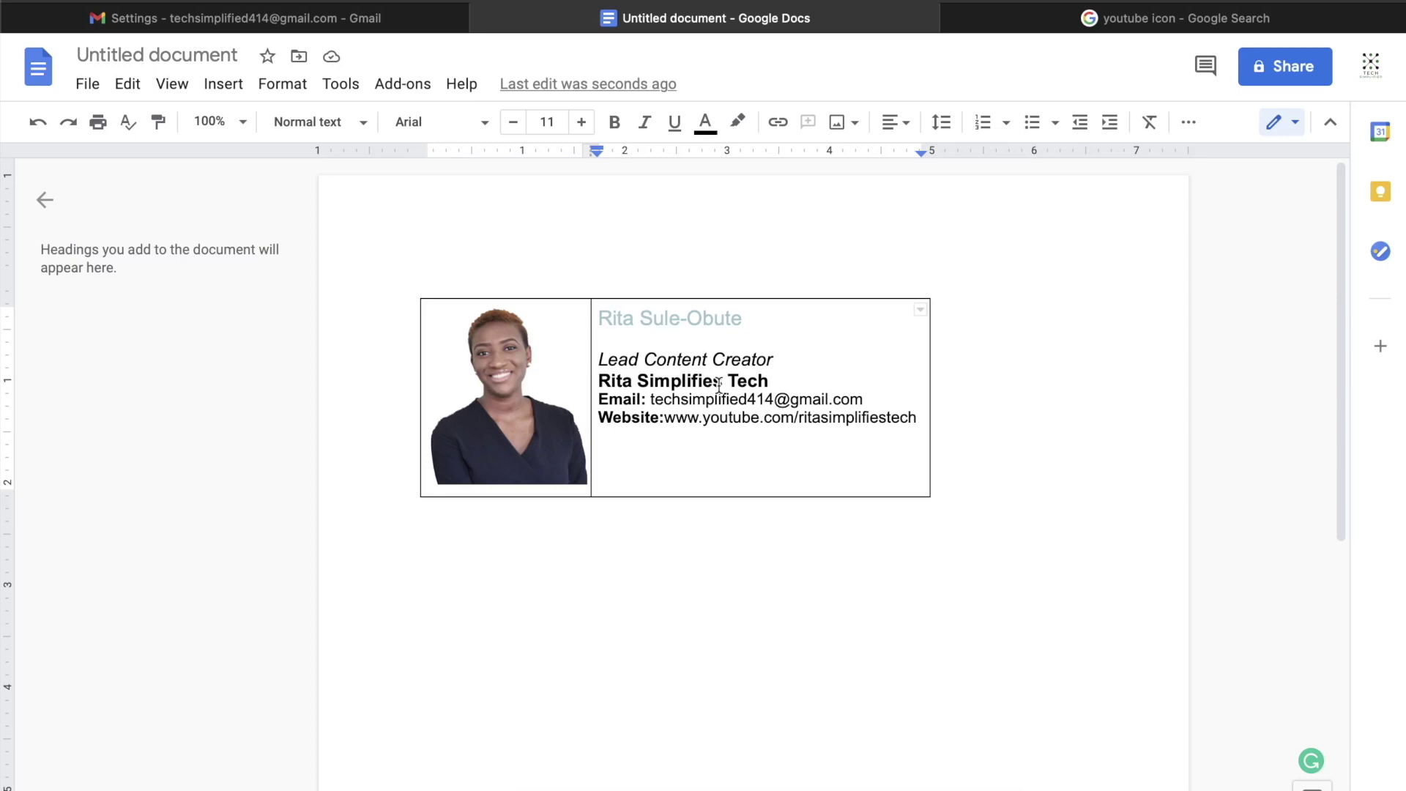
Step: Insert a one-row, three-column table below the contact details
{"action": "left_click", "coordinate": [242, 84]}
{"action": "mouse_move", "coordinate": [307, 157]}
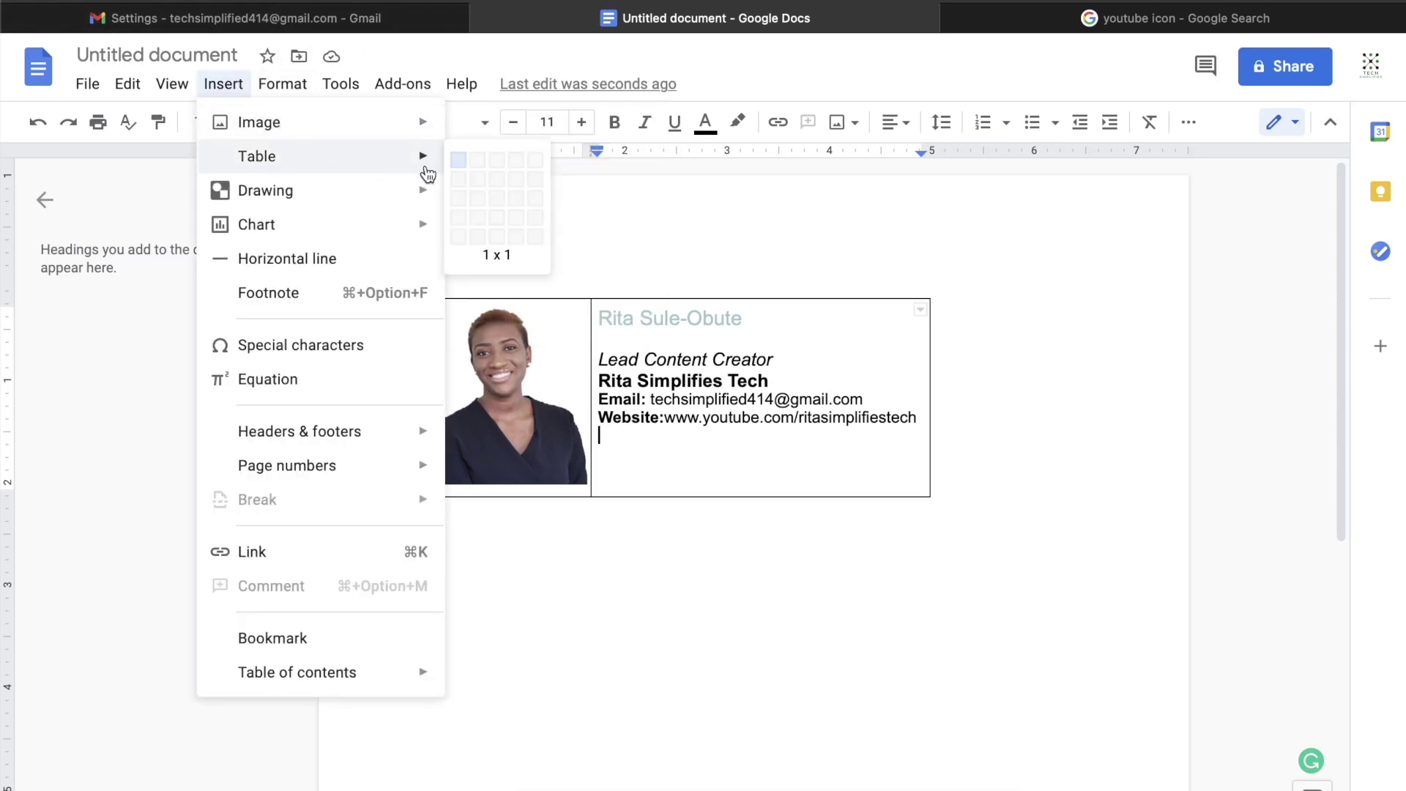
{"action": "left_click", "coordinate": [490, 159]}
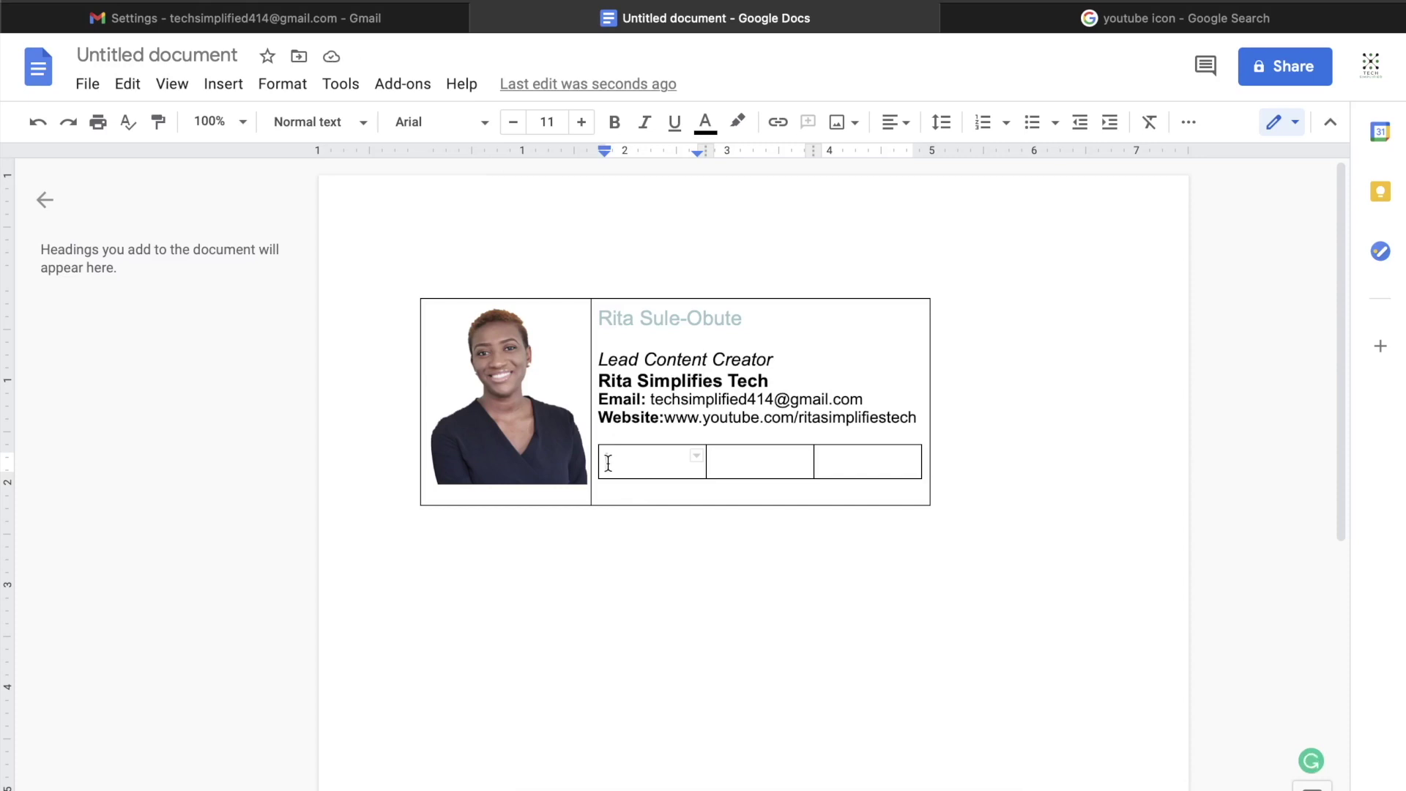
Step: Browse Photos for an icon image to upload, then open a new browser tab
{"action": "left_click", "coordinate": [223, 85]}
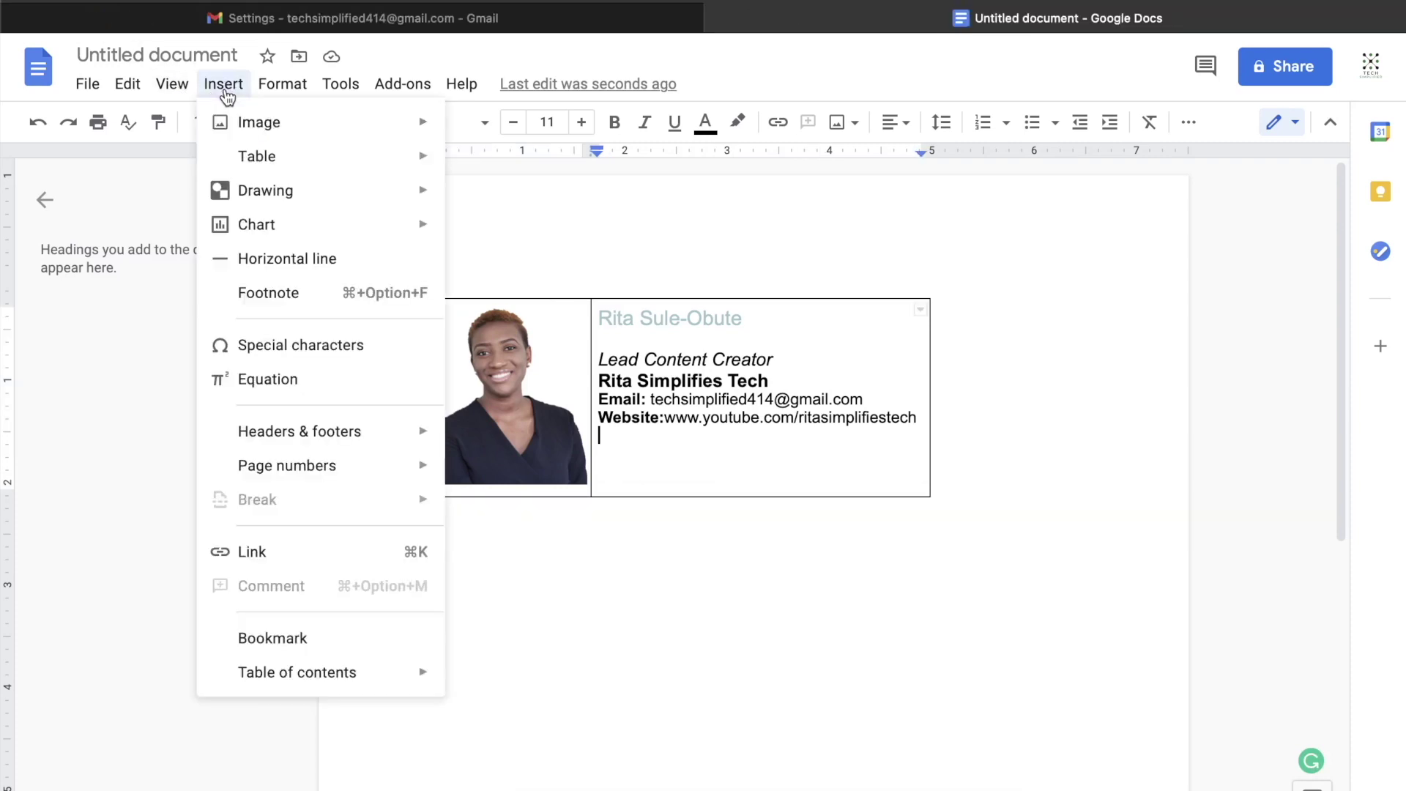
{"action": "mouse_move", "coordinate": [232, 122]}
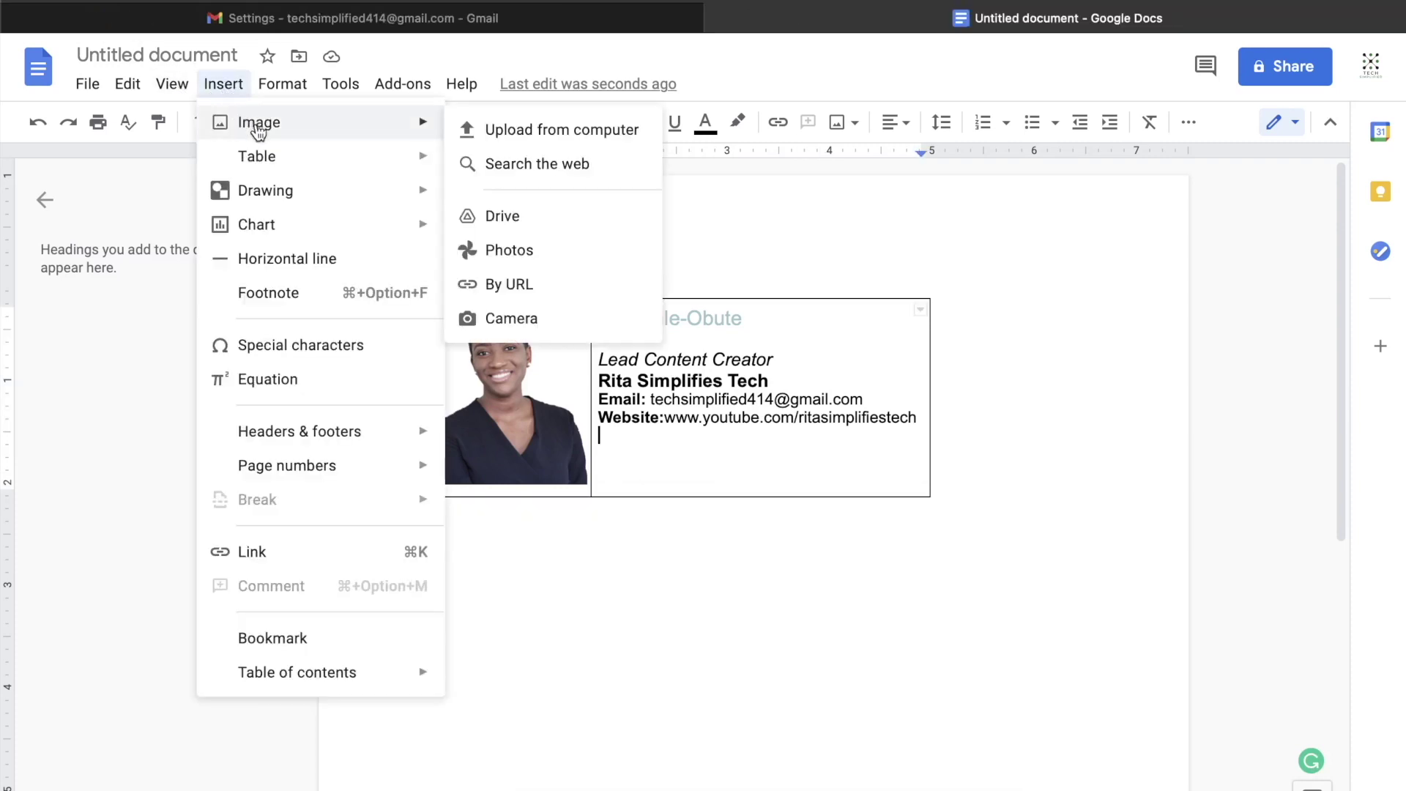
{"action": "left_click", "coordinate": [558, 132]}
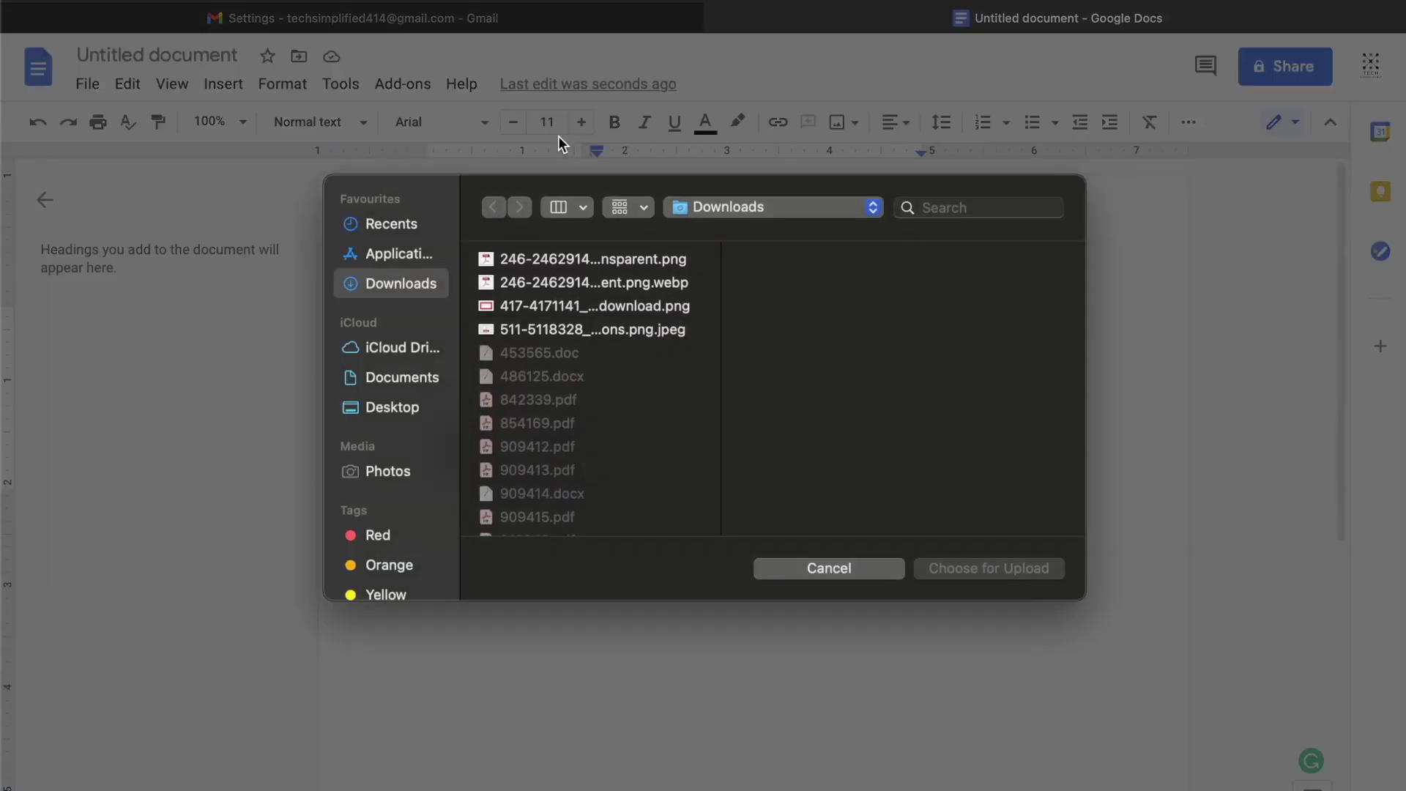
{"action": "left_click", "coordinate": [398, 473]}
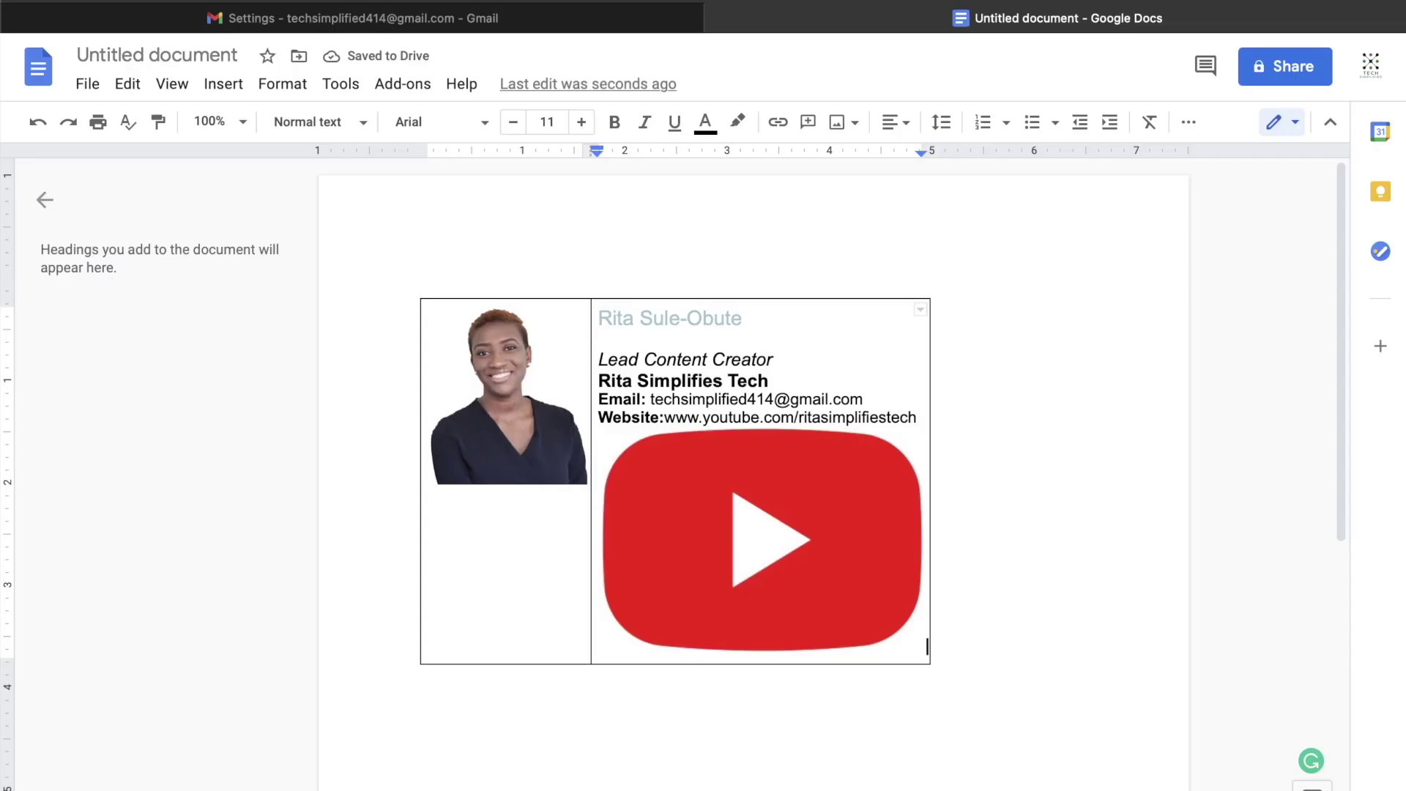
{"action": "key", "text": "super+t"}
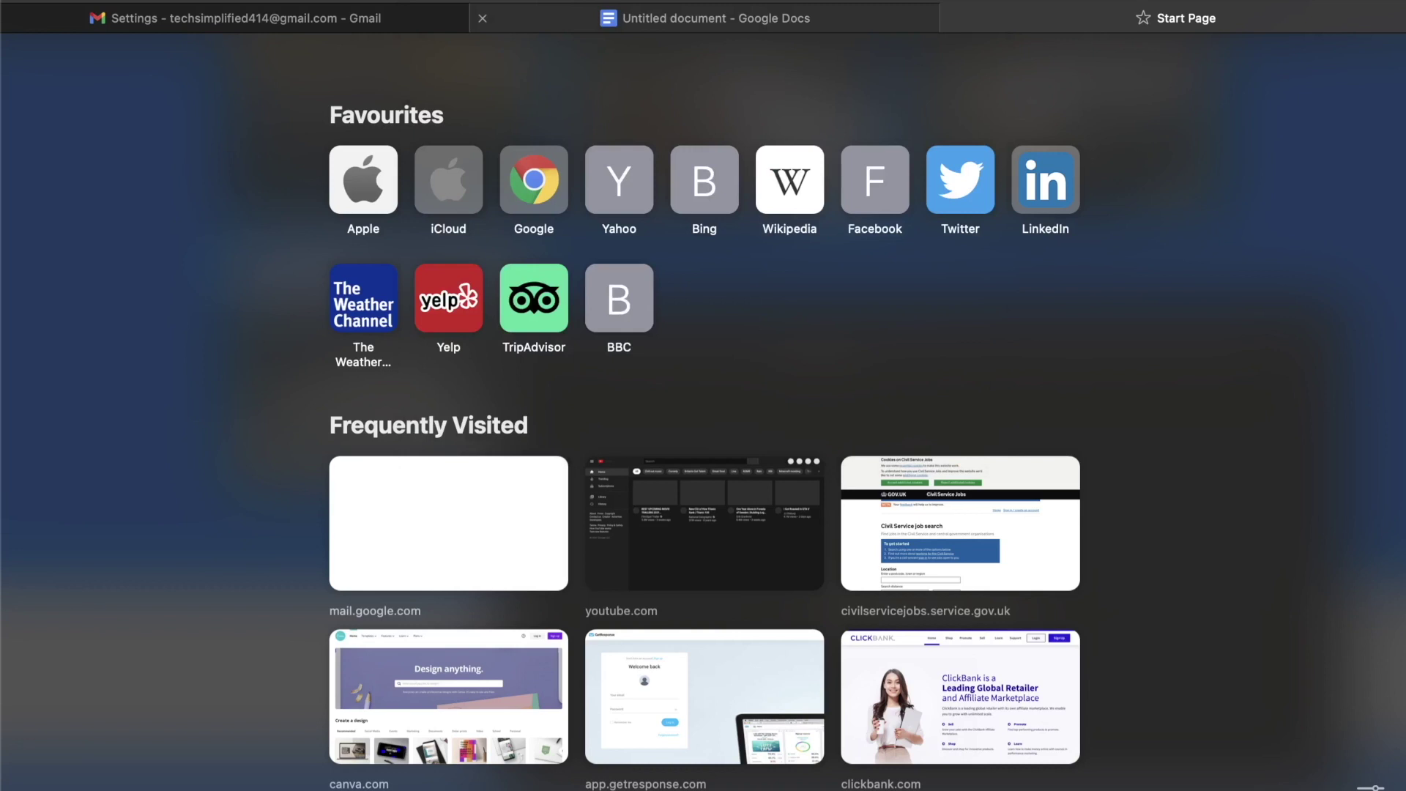
Step: Search Google Images for 'youtube icon' and preview the 640 × 640 Wikiversity YouTube icon
{"action": "type", "text": "youtube ico"}
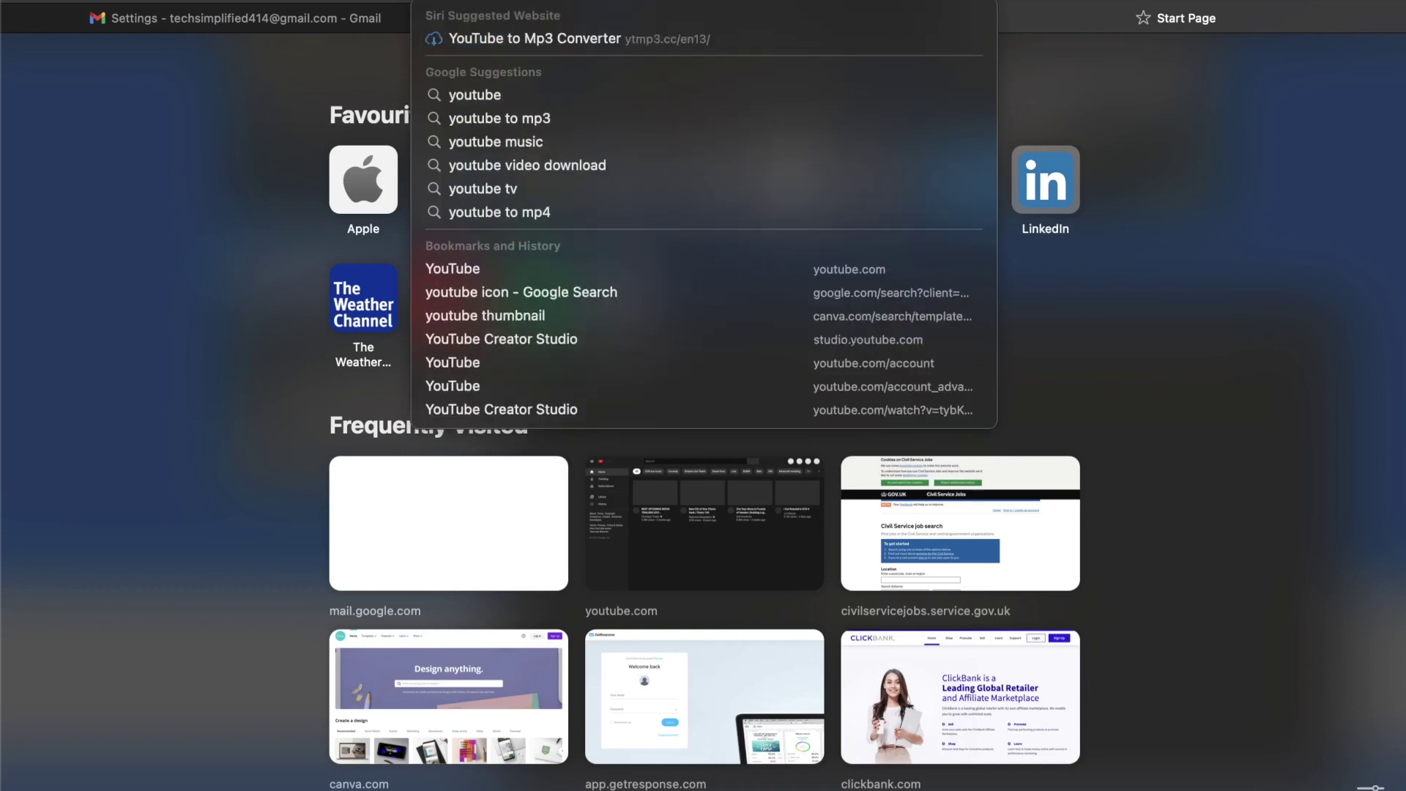
{"action": "type", "text": "n"}
{"action": "key", "text": "Return"}
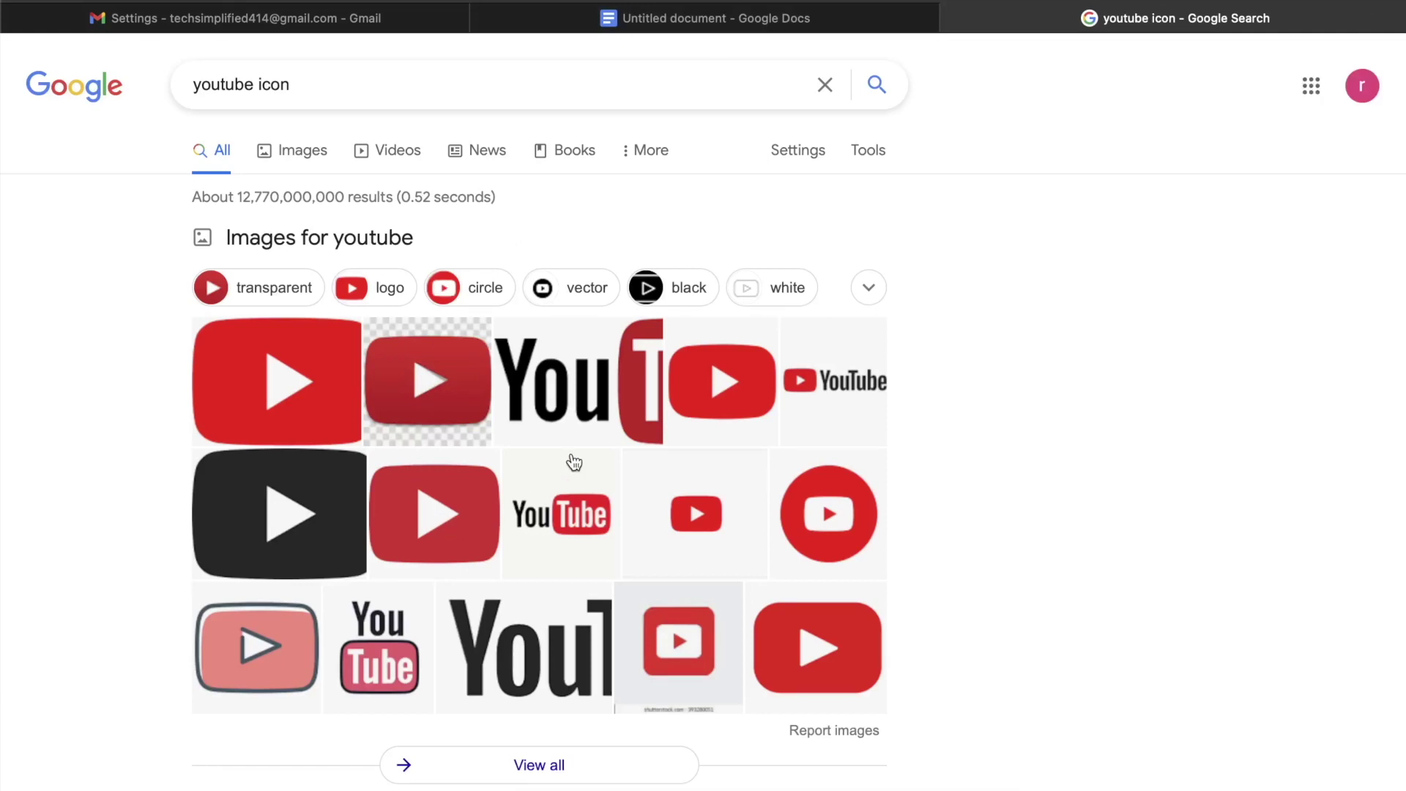
{"action": "left_click", "coordinate": [317, 155]}
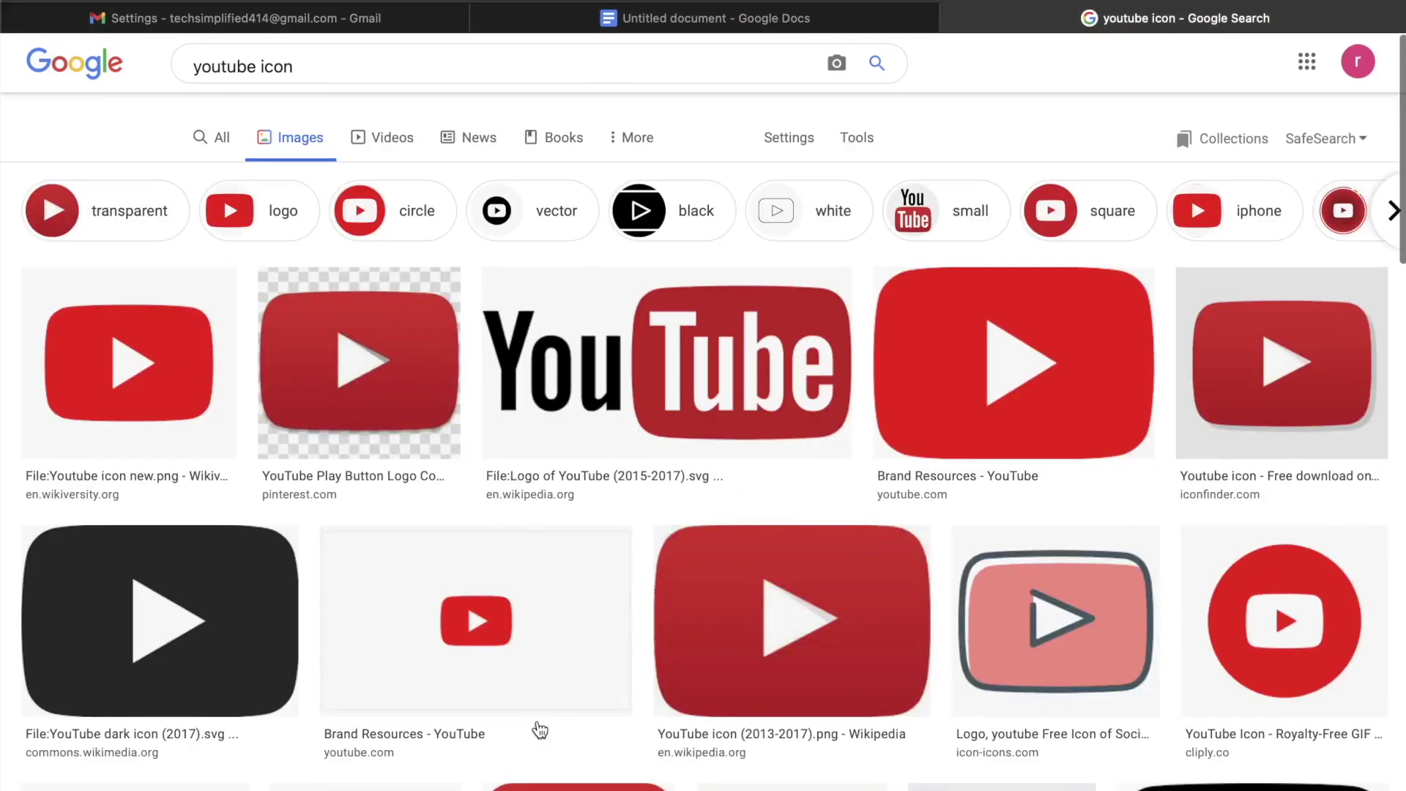
{"action": "left_click", "coordinate": [121, 390]}
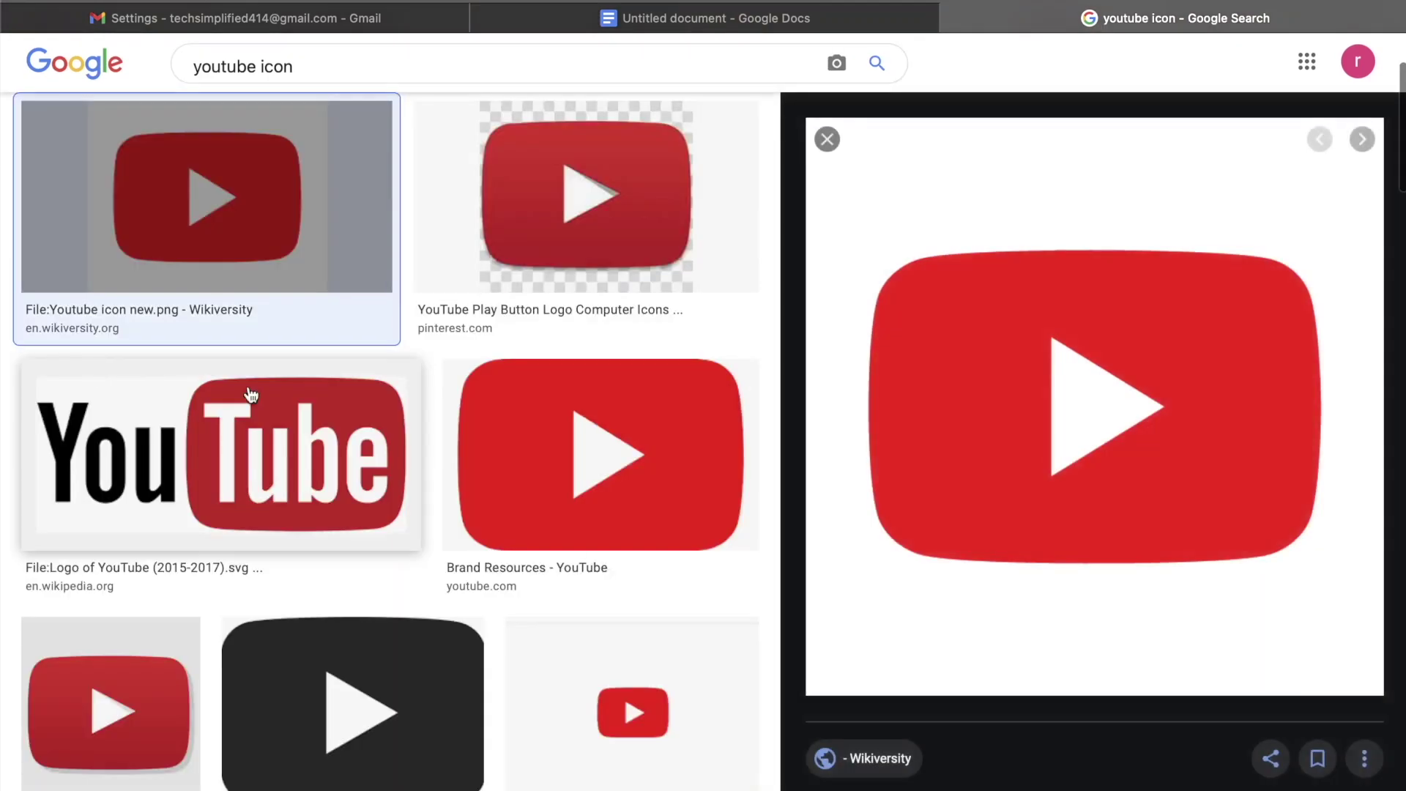
{"action": "scroll", "coordinate": [965, 593], "scroll_direction": "down", "scroll_amount": 5}
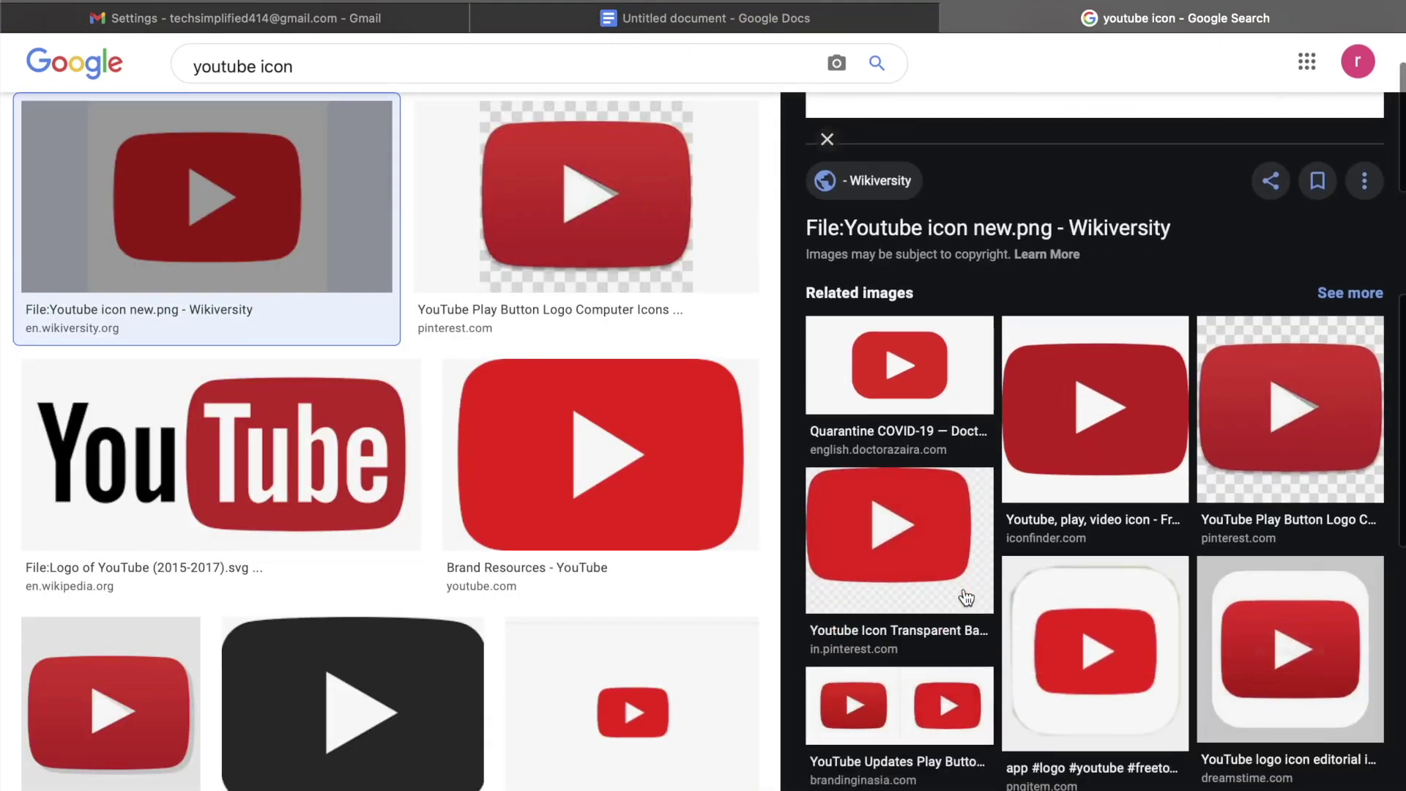
{"action": "scroll", "coordinate": [965, 593], "scroll_direction": "up", "scroll_amount": 8}
{"action": "scroll", "coordinate": [1037, 681], "scroll_direction": "down", "scroll_amount": 2}
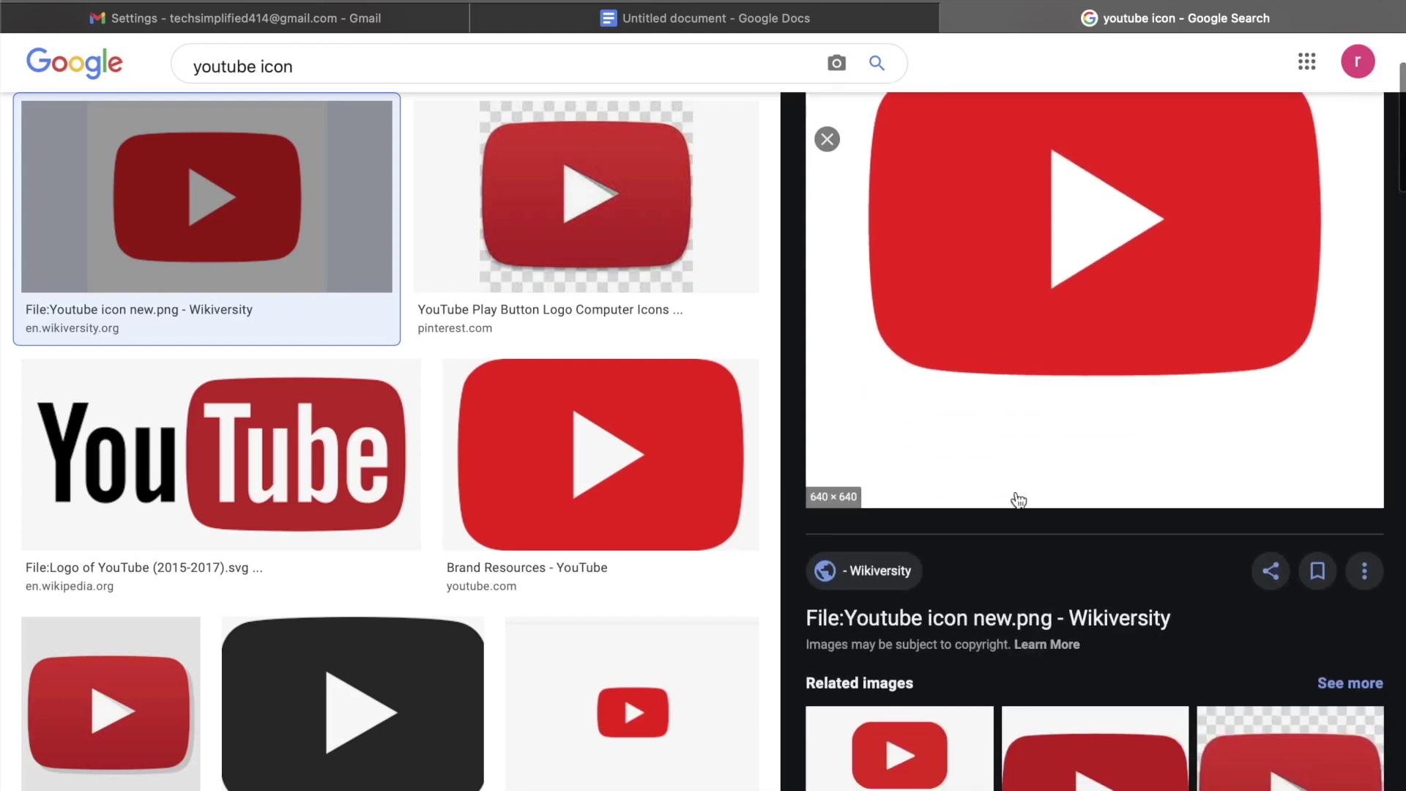
{"action": "scroll", "coordinate": [1034, 397], "scroll_direction": "up", "scroll_amount": 3}
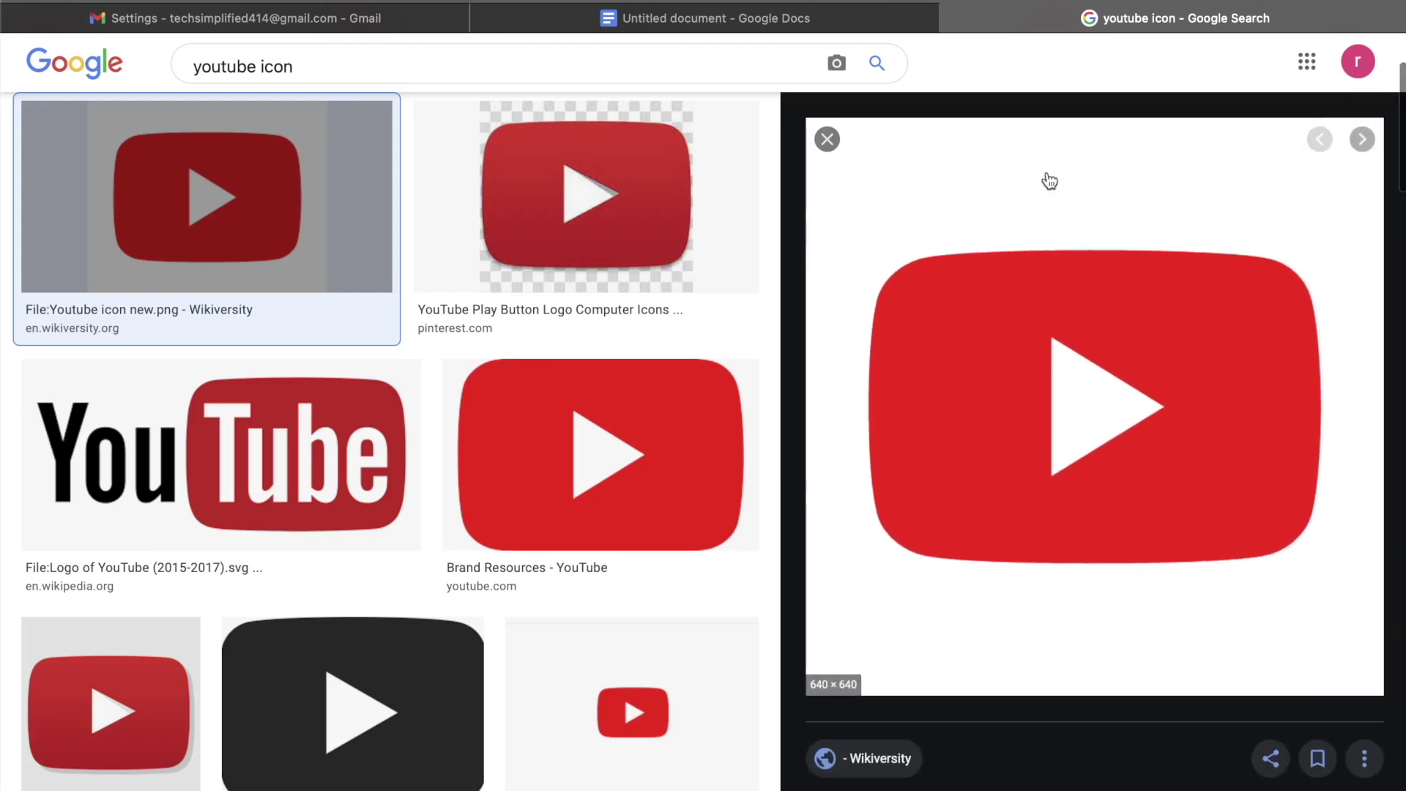
{"action": "scroll", "coordinate": [1017, 363], "scroll_direction": "down", "scroll_amount": 2}
{"action": "scroll", "coordinate": [1017, 363], "scroll_direction": "up", "scroll_amount": 2}
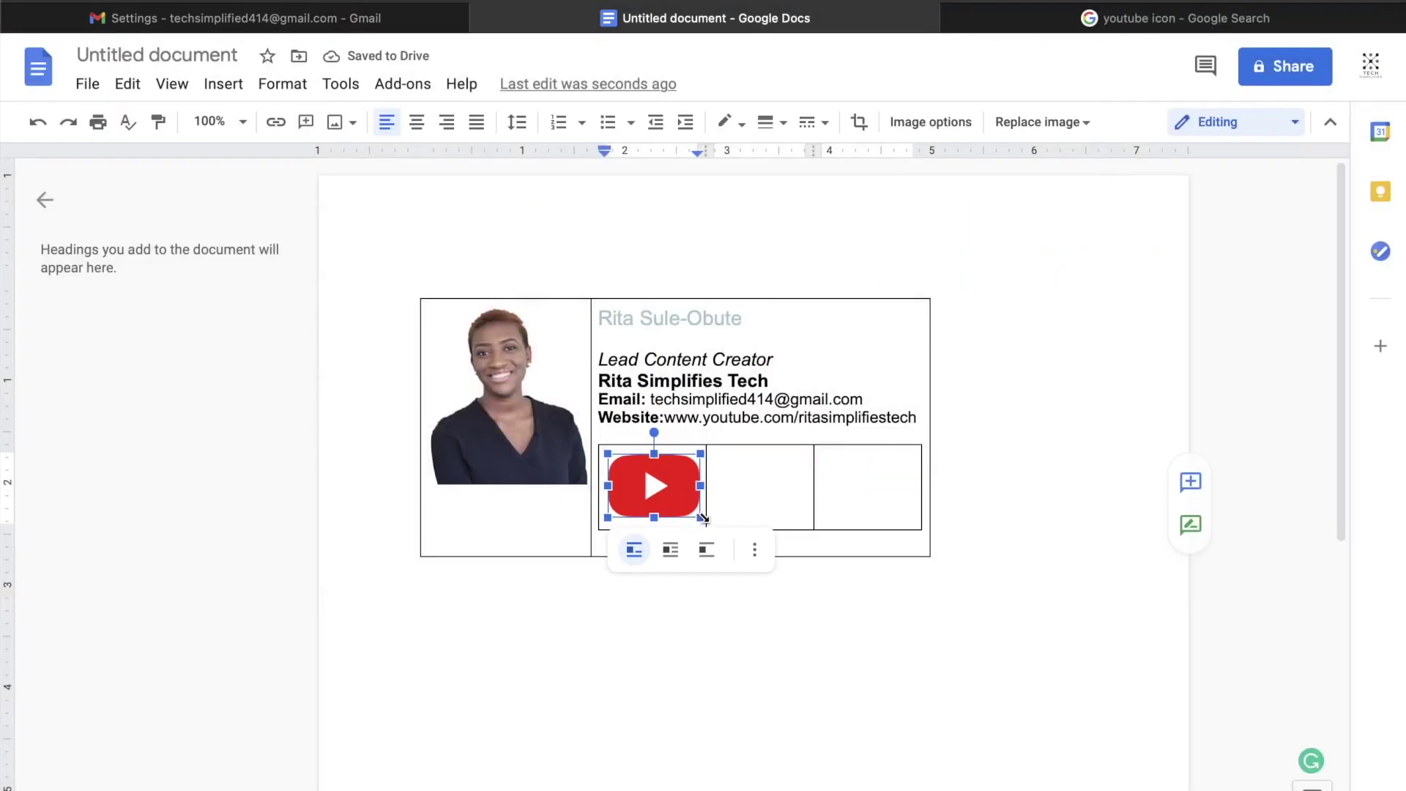
Step: Shrink the YouTube icon, then insert facebook-512.png into the middle cell, resized to match it
{"action": "left_click_drag", "start_coordinate": [702, 518], "coordinate": [643, 488]}
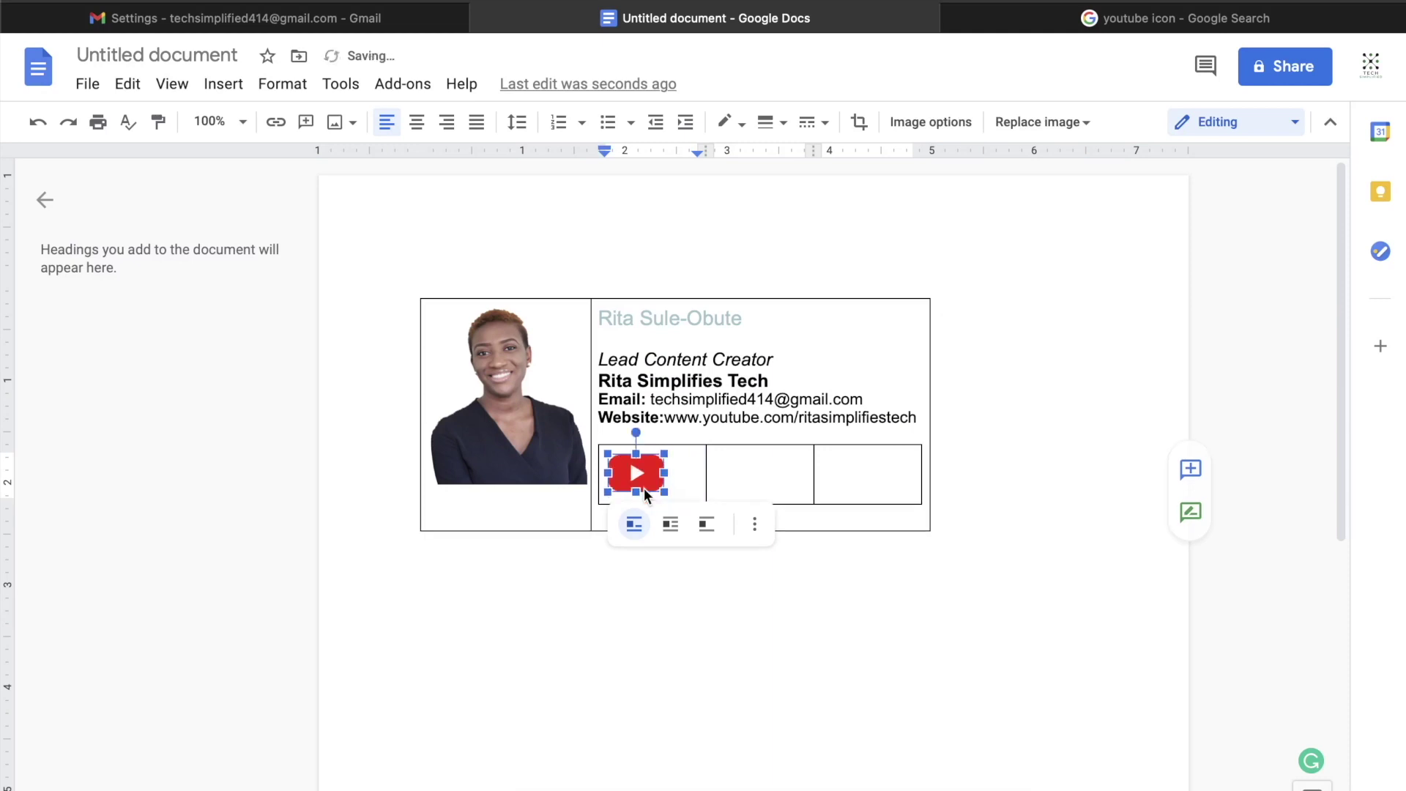
{"action": "left_click", "coordinate": [745, 473]}
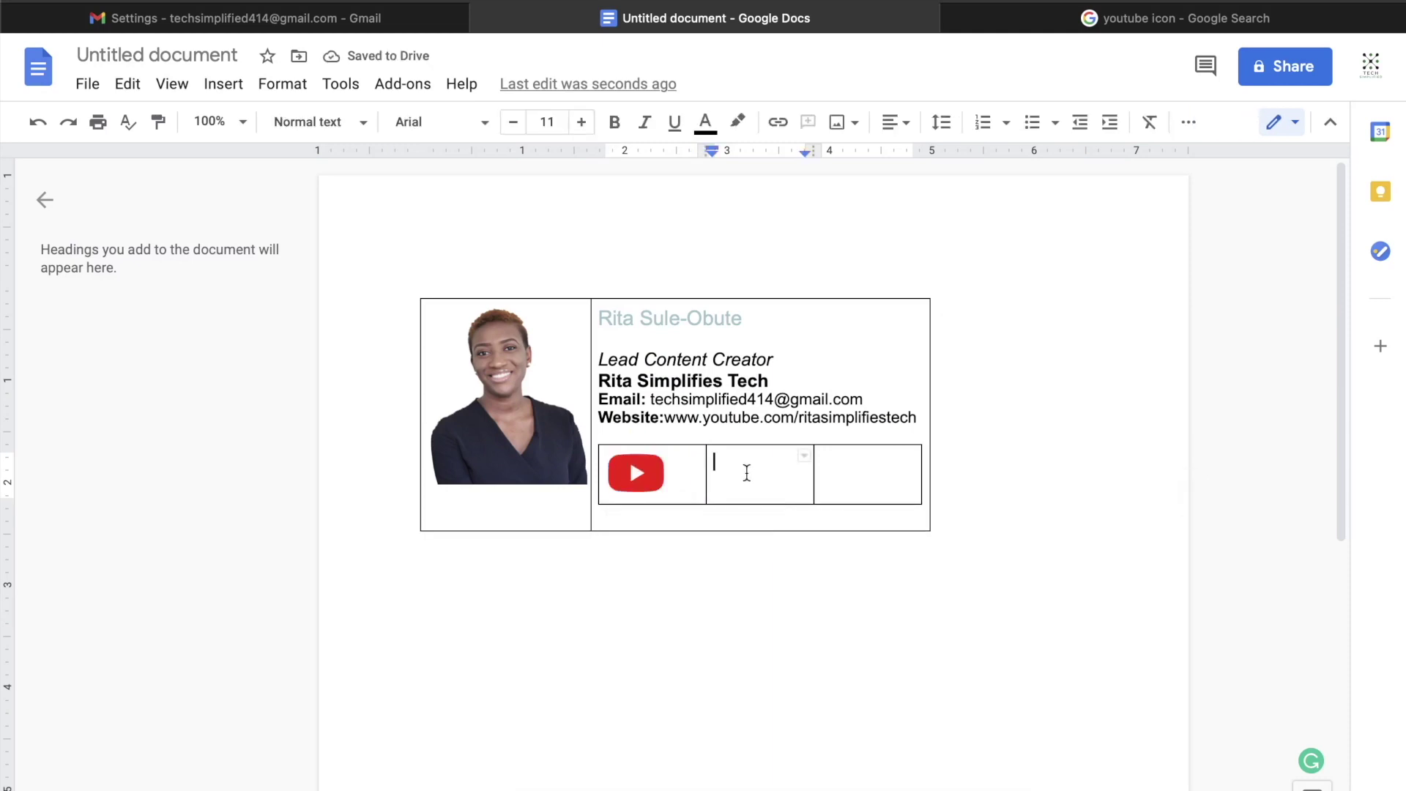
{"action": "left_click", "coordinate": [222, 87]}
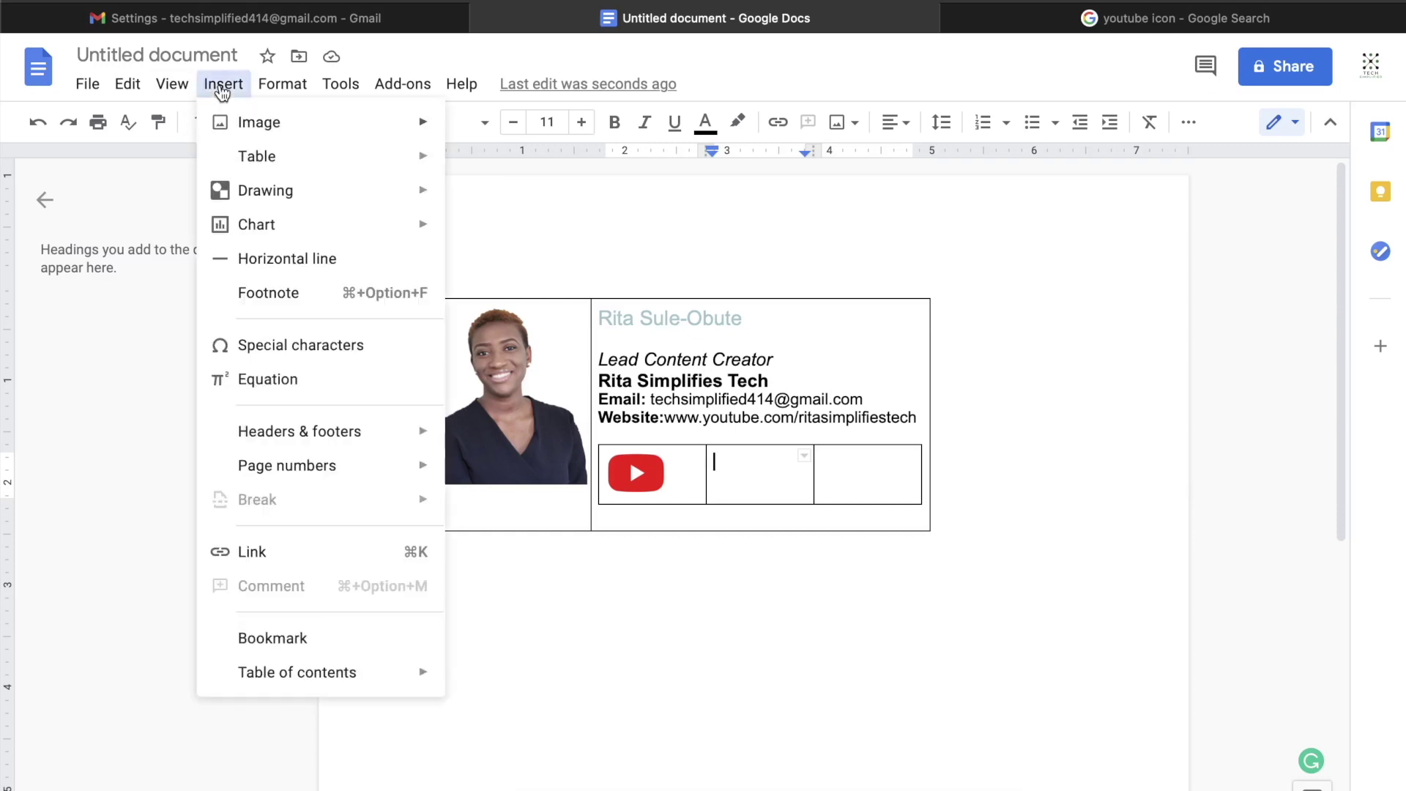
{"action": "mouse_move", "coordinate": [298, 159]}
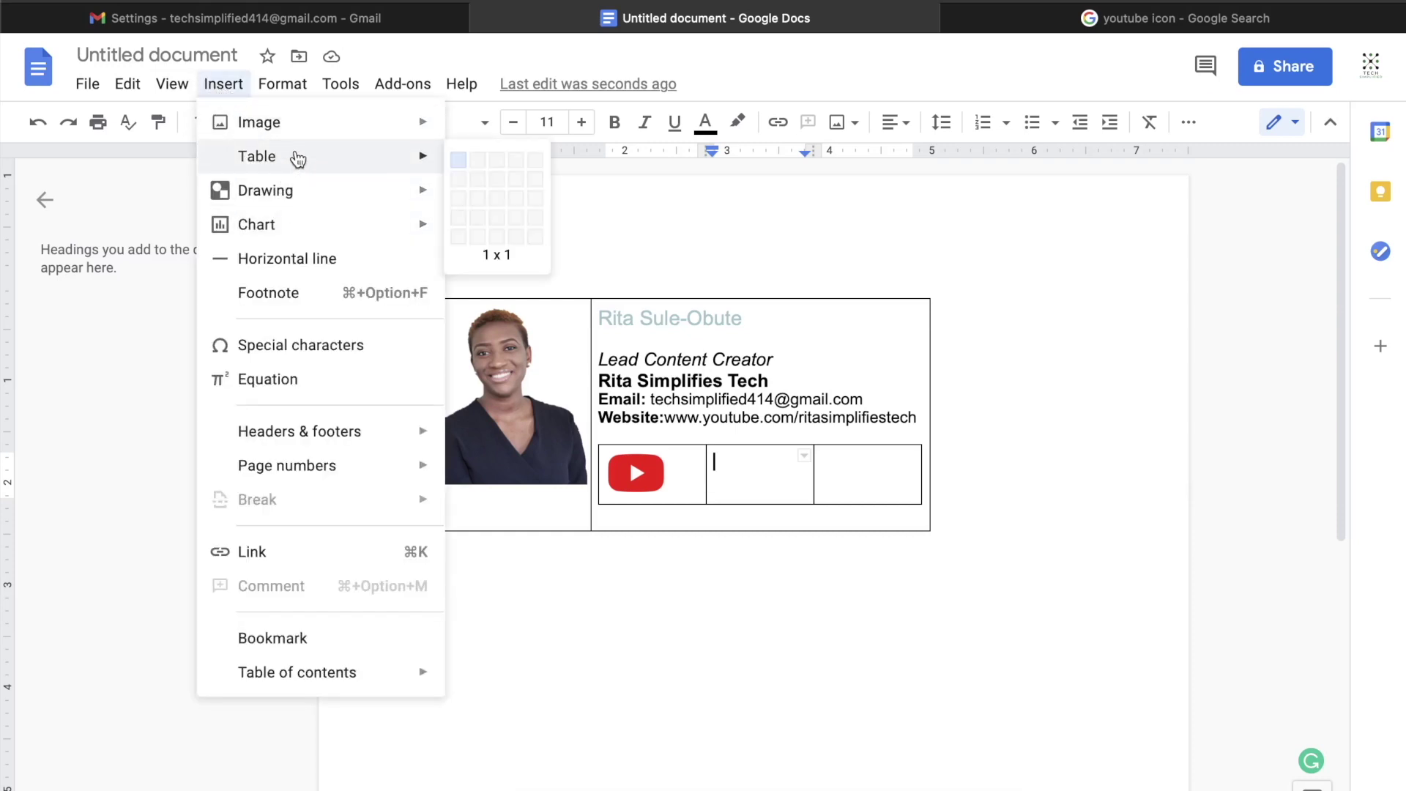
{"action": "mouse_move", "coordinate": [315, 131]}
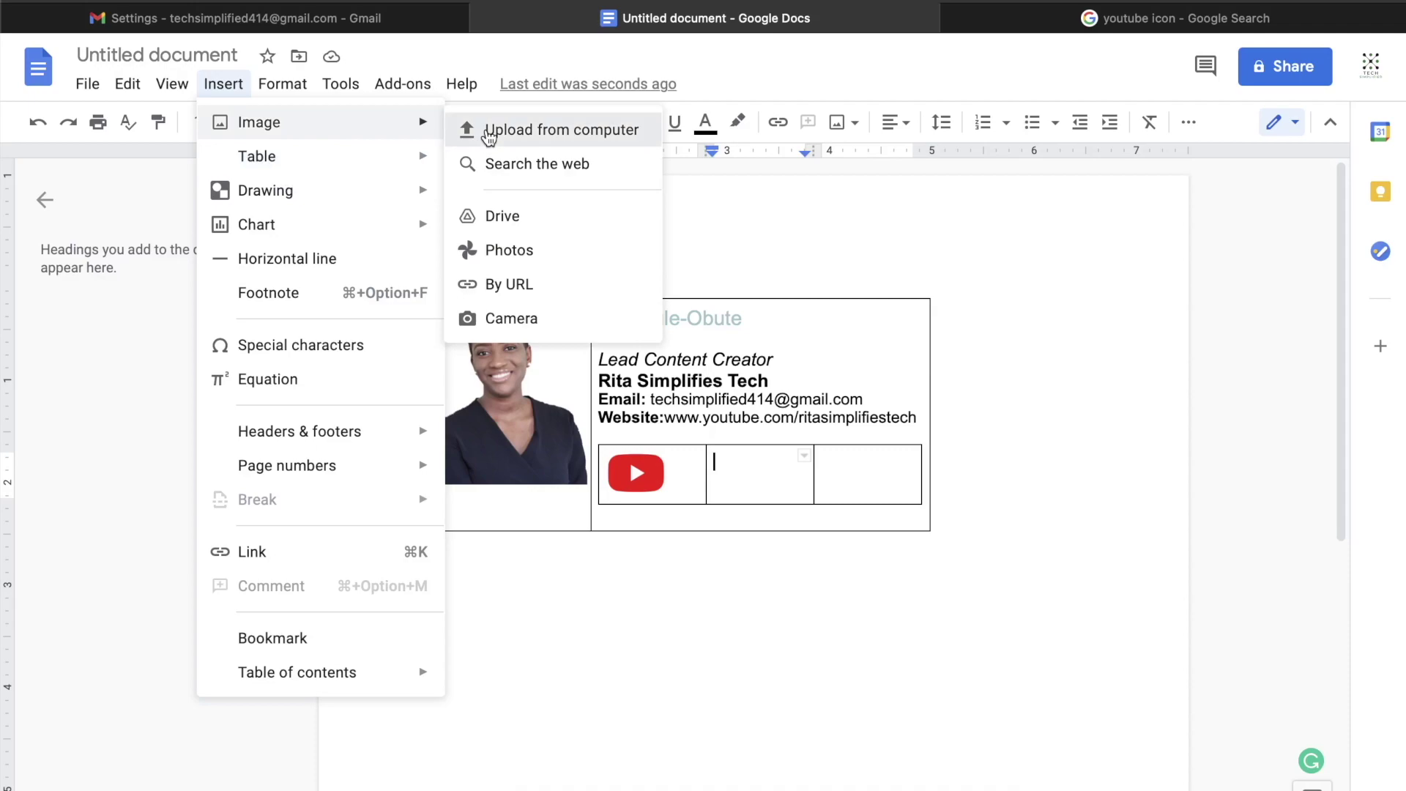
{"action": "left_click", "coordinate": [488, 132]}
{"action": "left_click", "coordinate": [396, 476]}
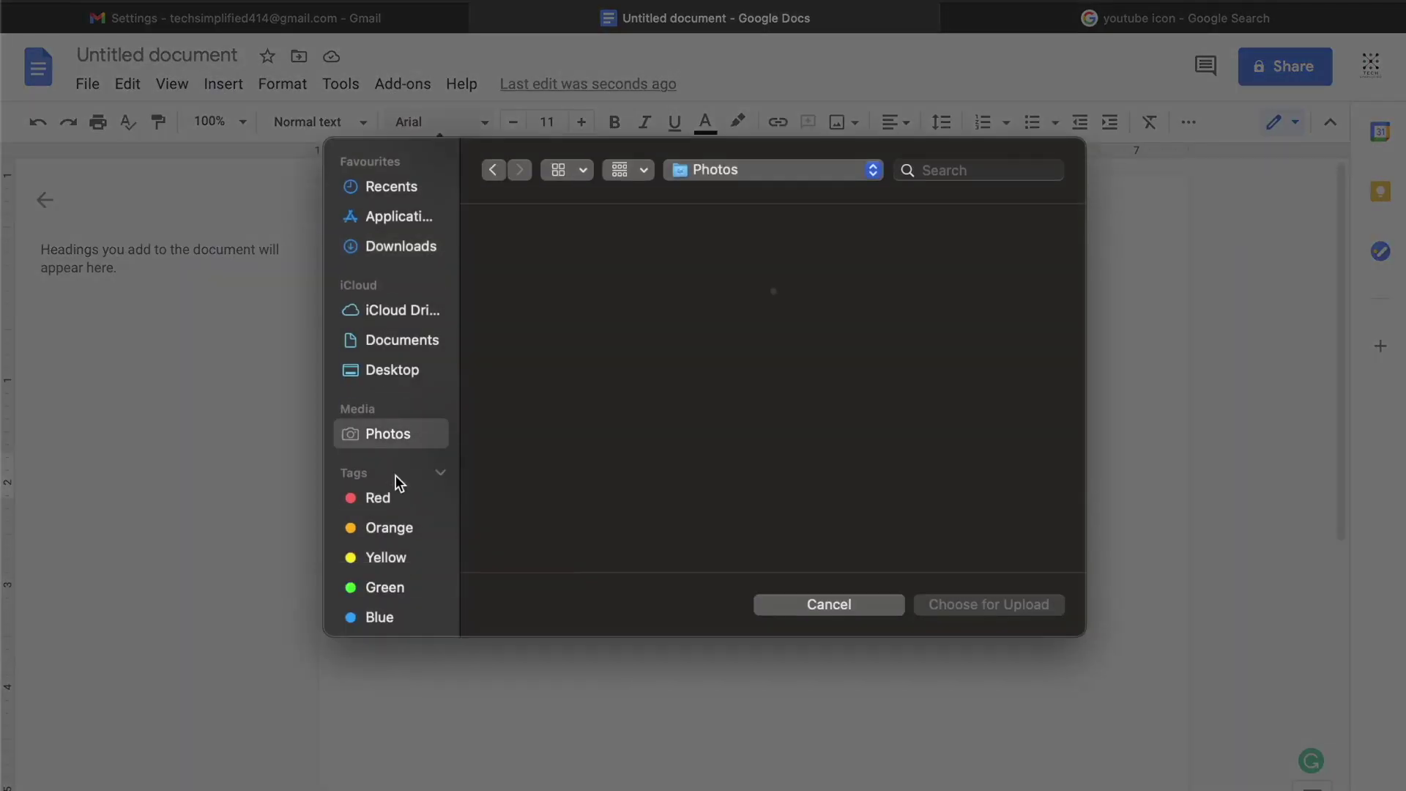
{"action": "left_click", "coordinate": [886, 534]}
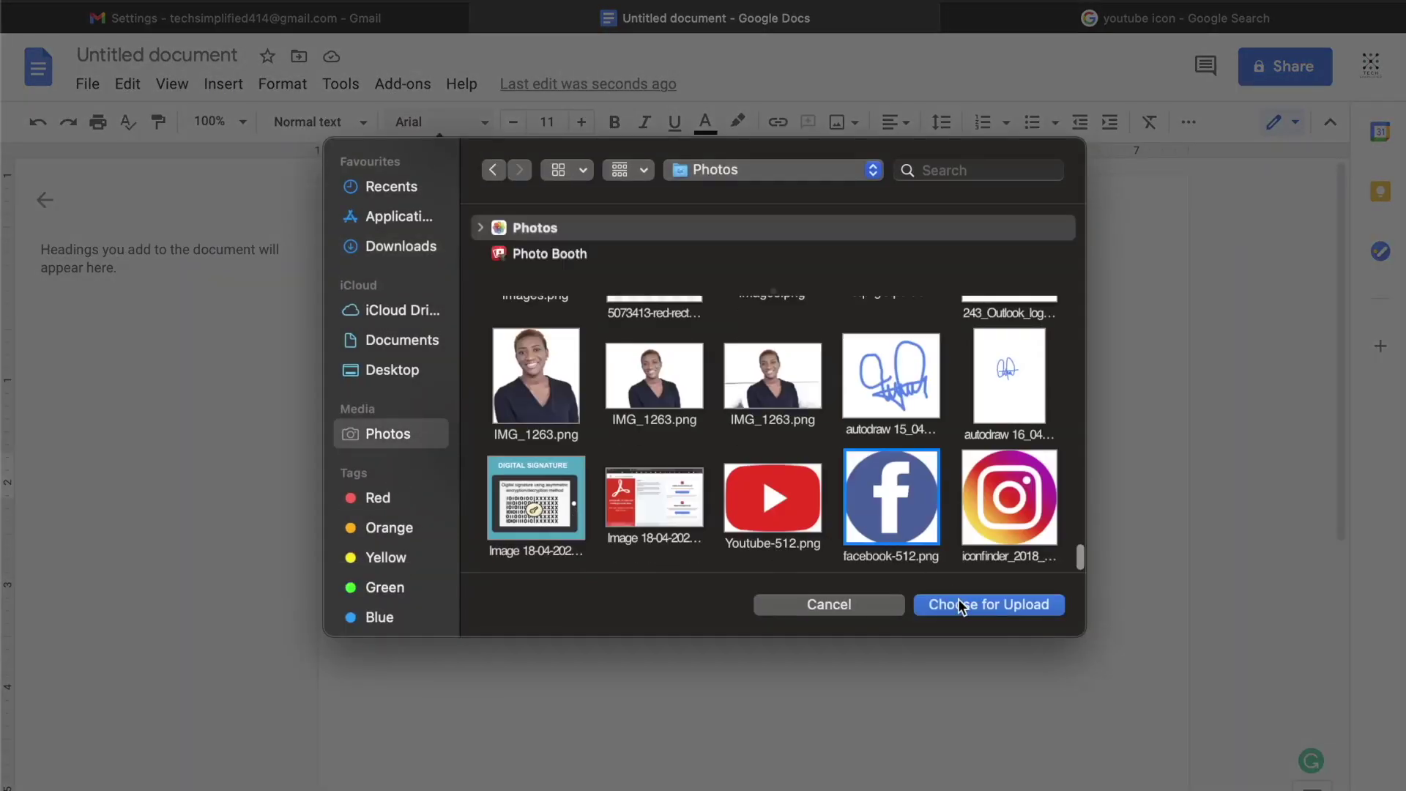
{"action": "left_click", "coordinate": [957, 599]}
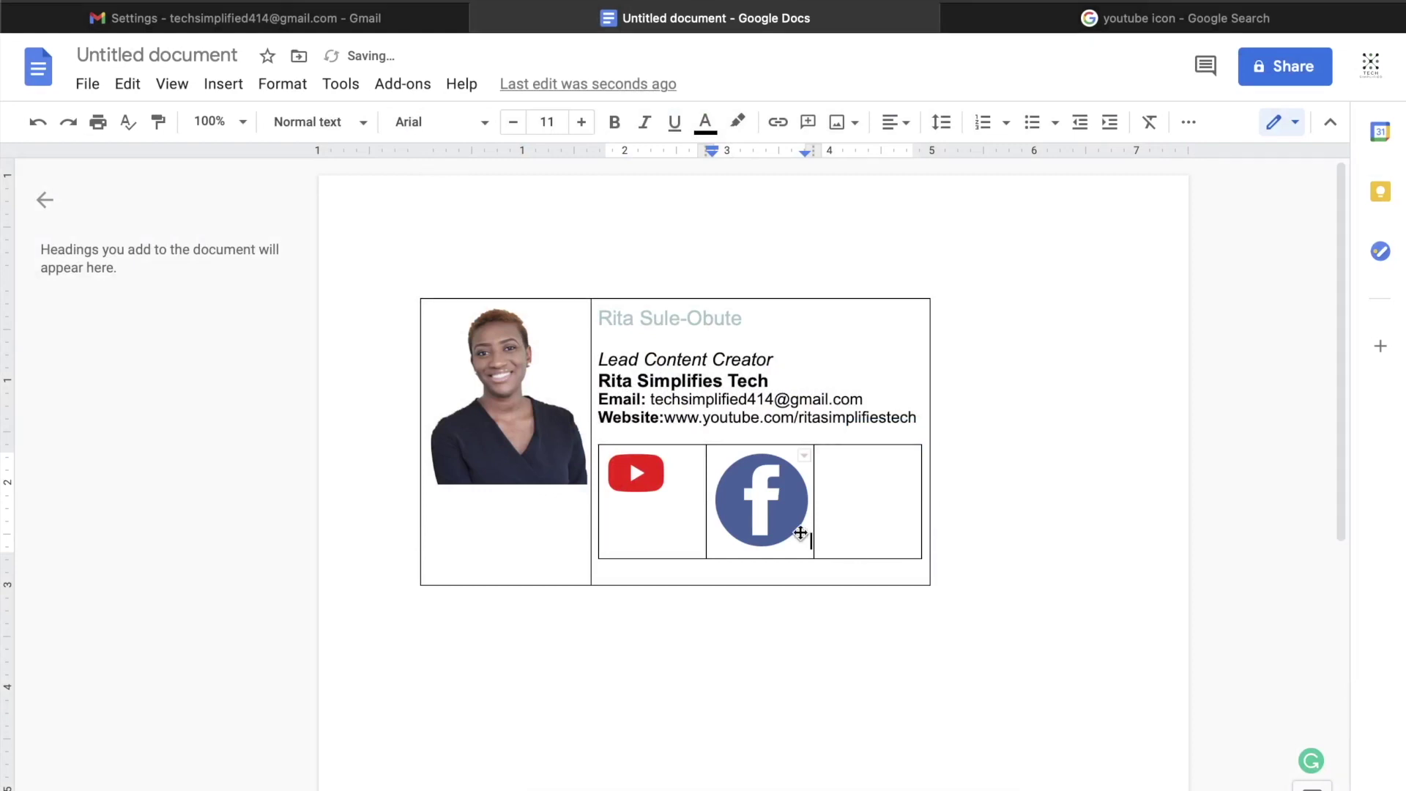
{"action": "left_click", "coordinate": [806, 539]}
{"action": "left_click_drag", "start_coordinate": [809, 547], "coordinate": [771, 509]}
{"action": "left_click", "coordinate": [851, 469]}
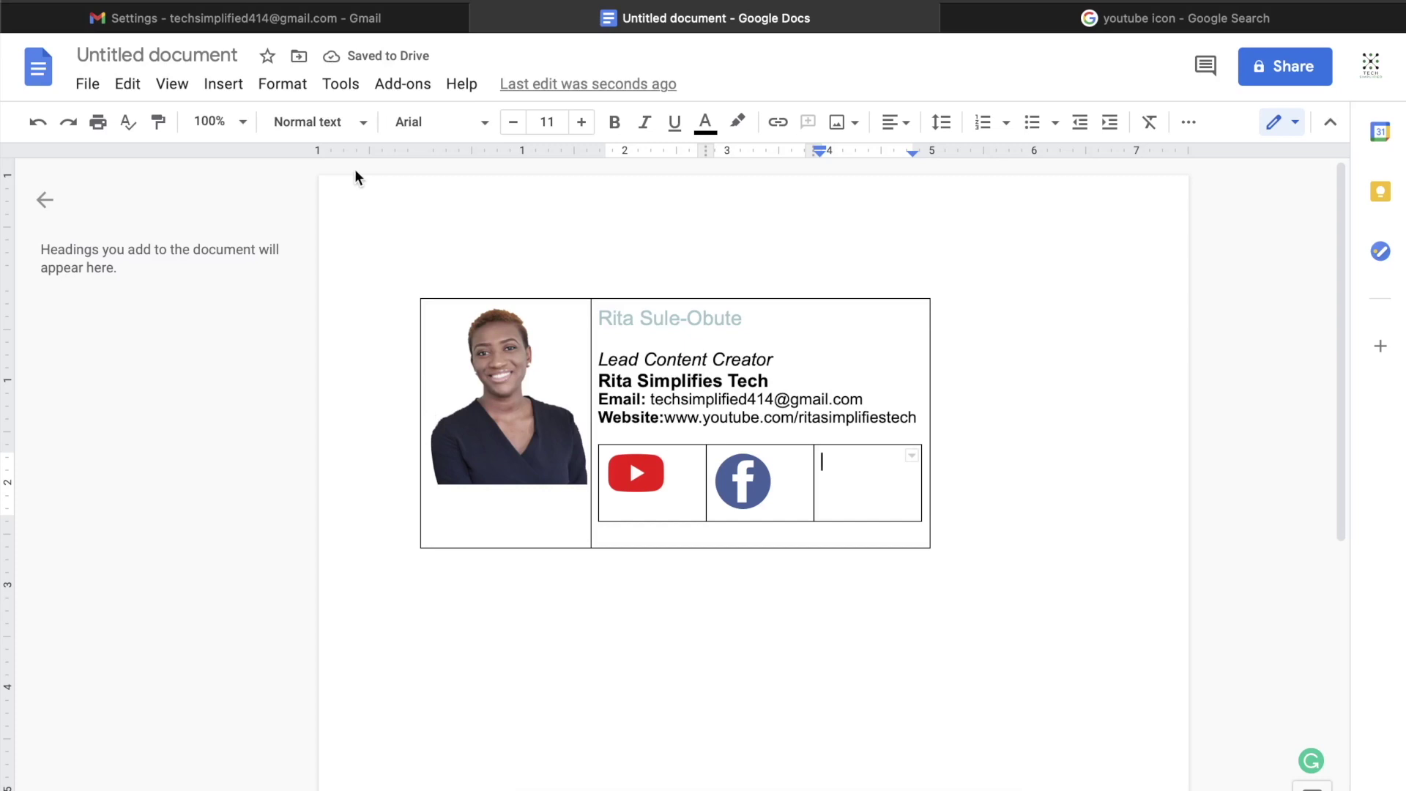
Step: Upload the Instagram icon image into the empty third icon cell
{"action": "left_click", "coordinate": [219, 85]}
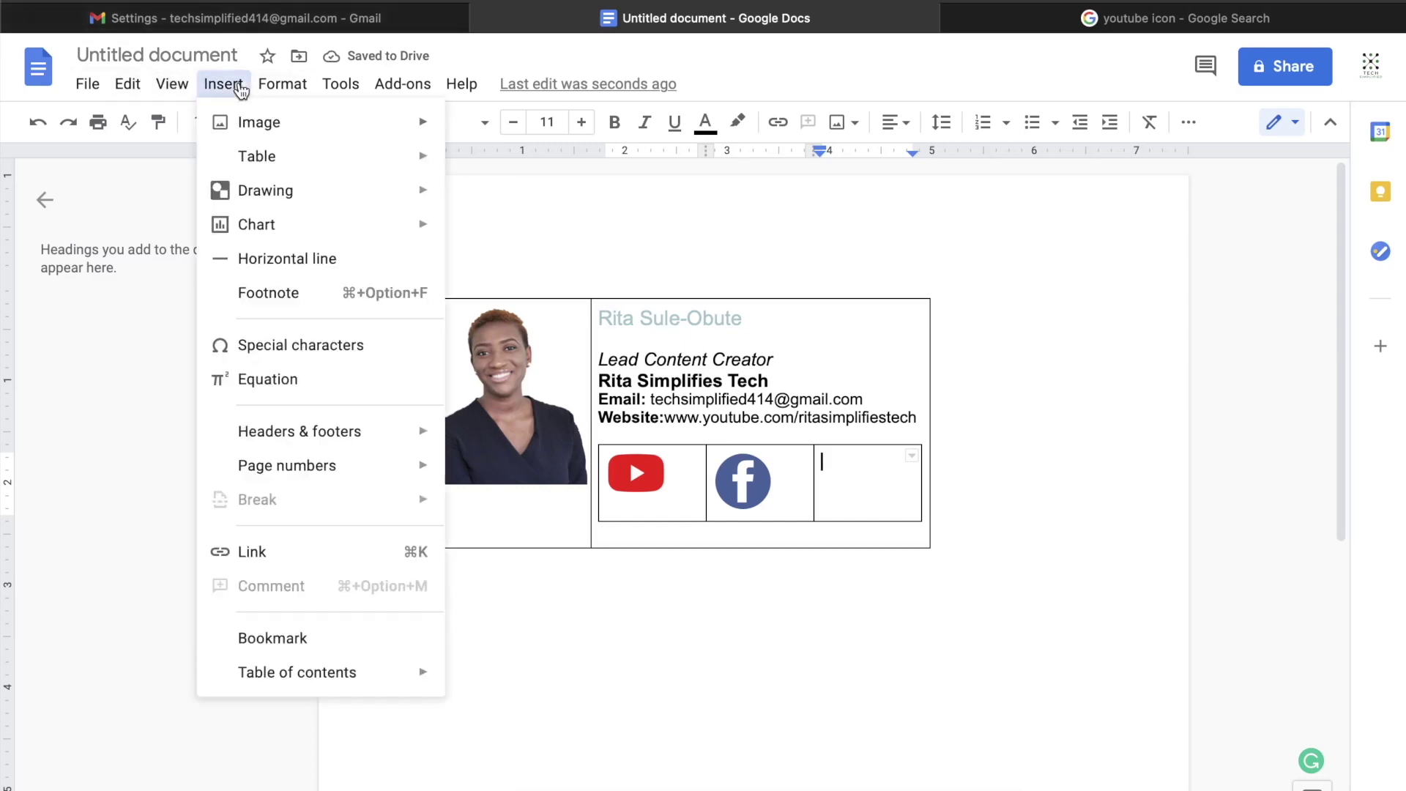
{"action": "mouse_move", "coordinate": [256, 125]}
{"action": "left_click", "coordinate": [490, 136]}
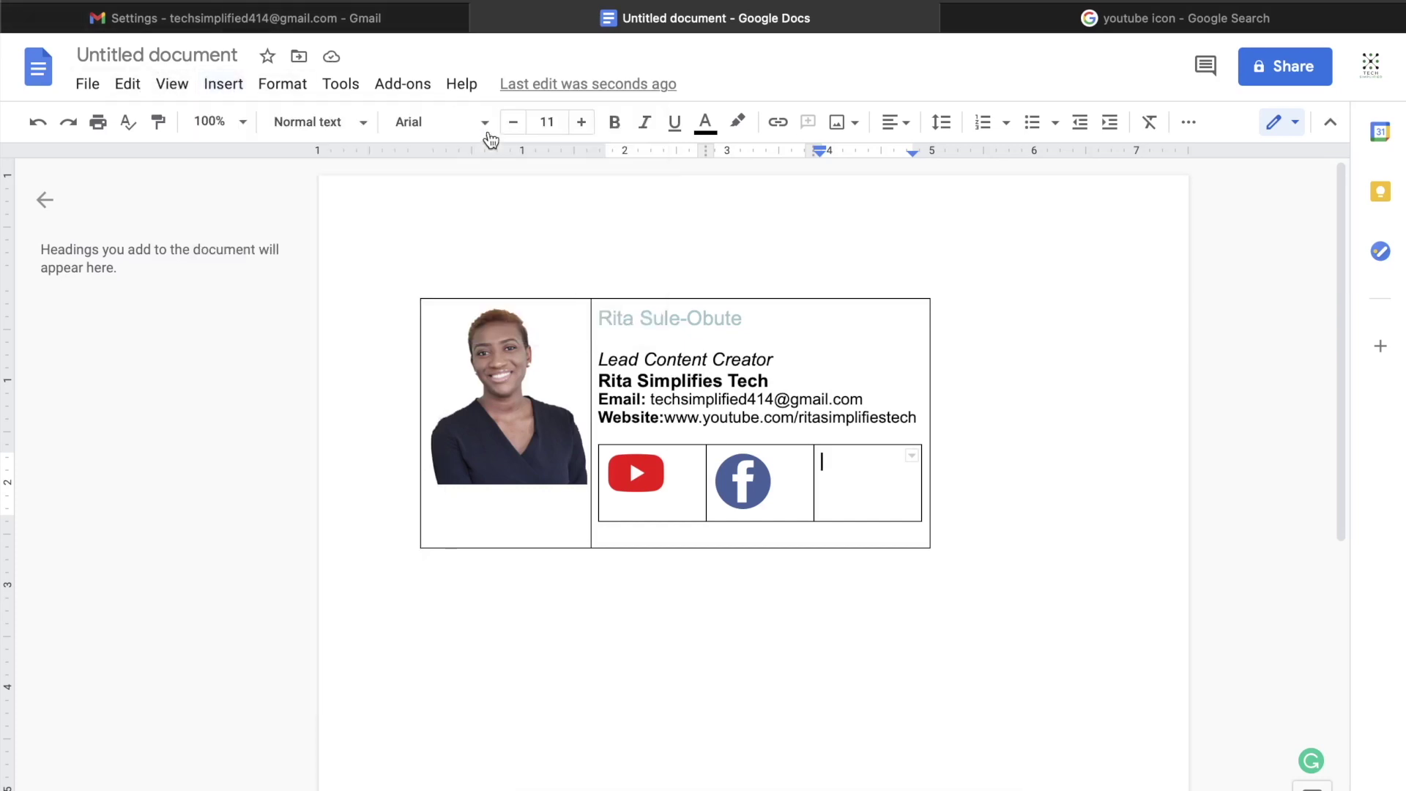
{"action": "left_click", "coordinate": [379, 474]}
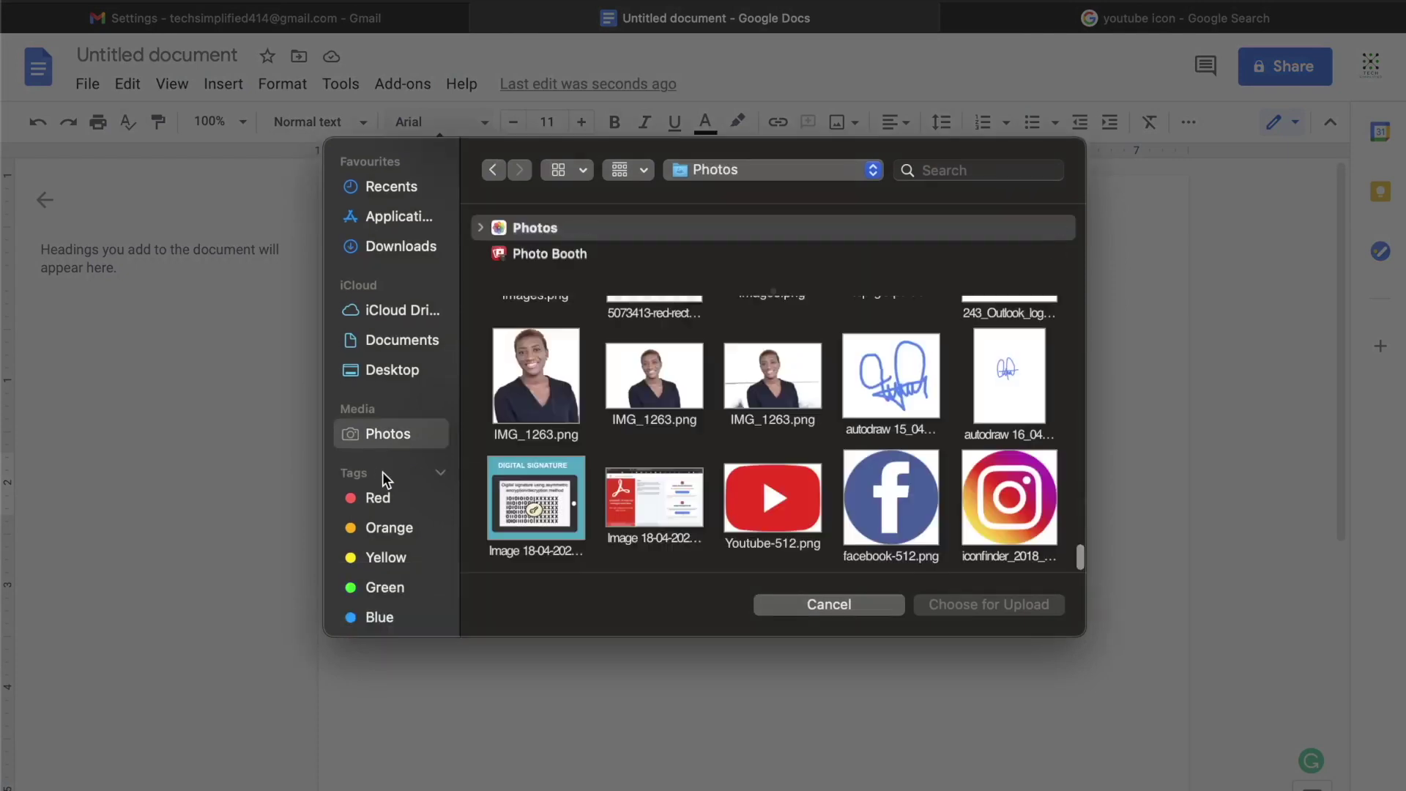
{"action": "left_click", "coordinate": [1032, 506]}
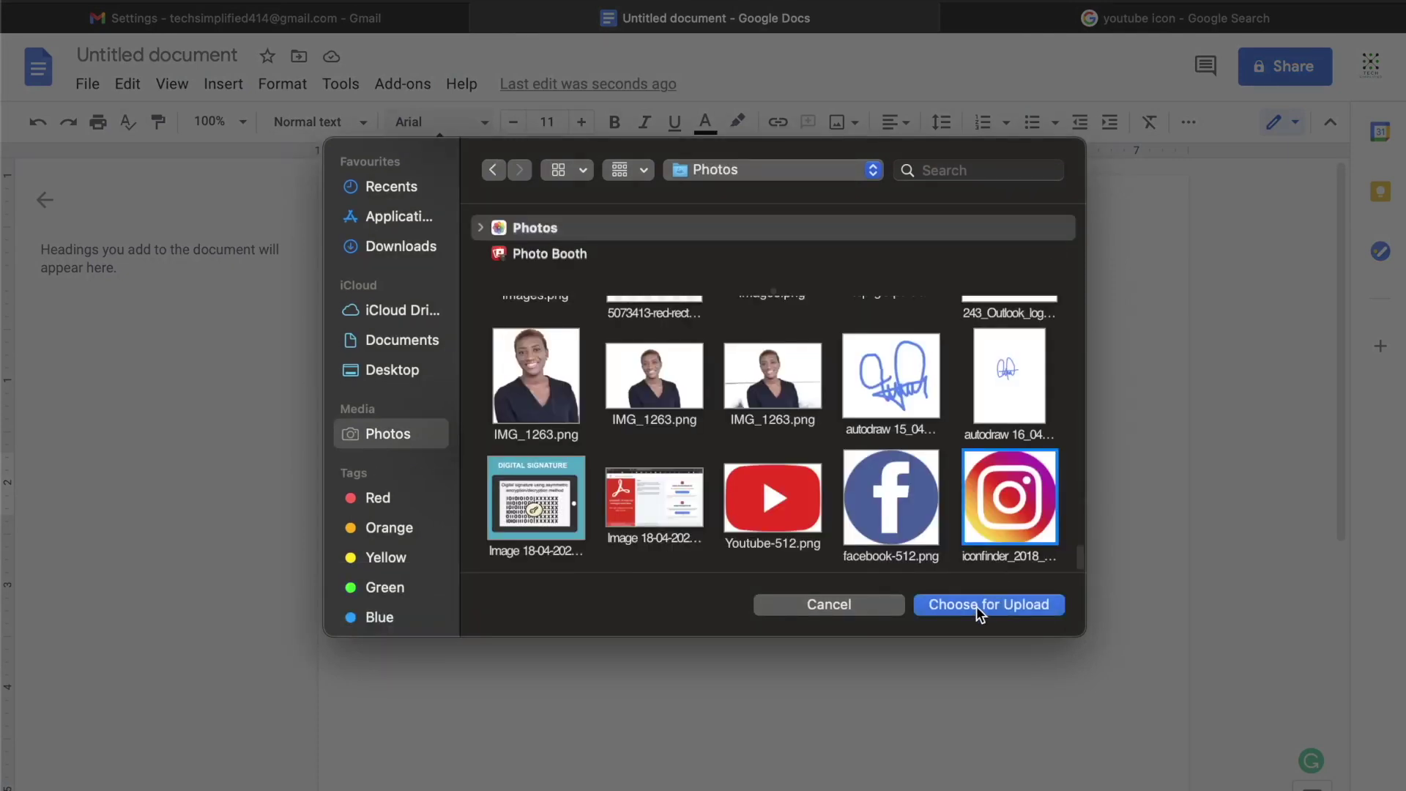
{"action": "left_click", "coordinate": [977, 606]}
Step: Narrow the YouTube and Facebook columns and pull the icon table's right edge in
{"action": "left_click", "coordinate": [742, 481]}
{"action": "left_click_drag", "start_coordinate": [706, 496], "coordinate": [677, 495]}
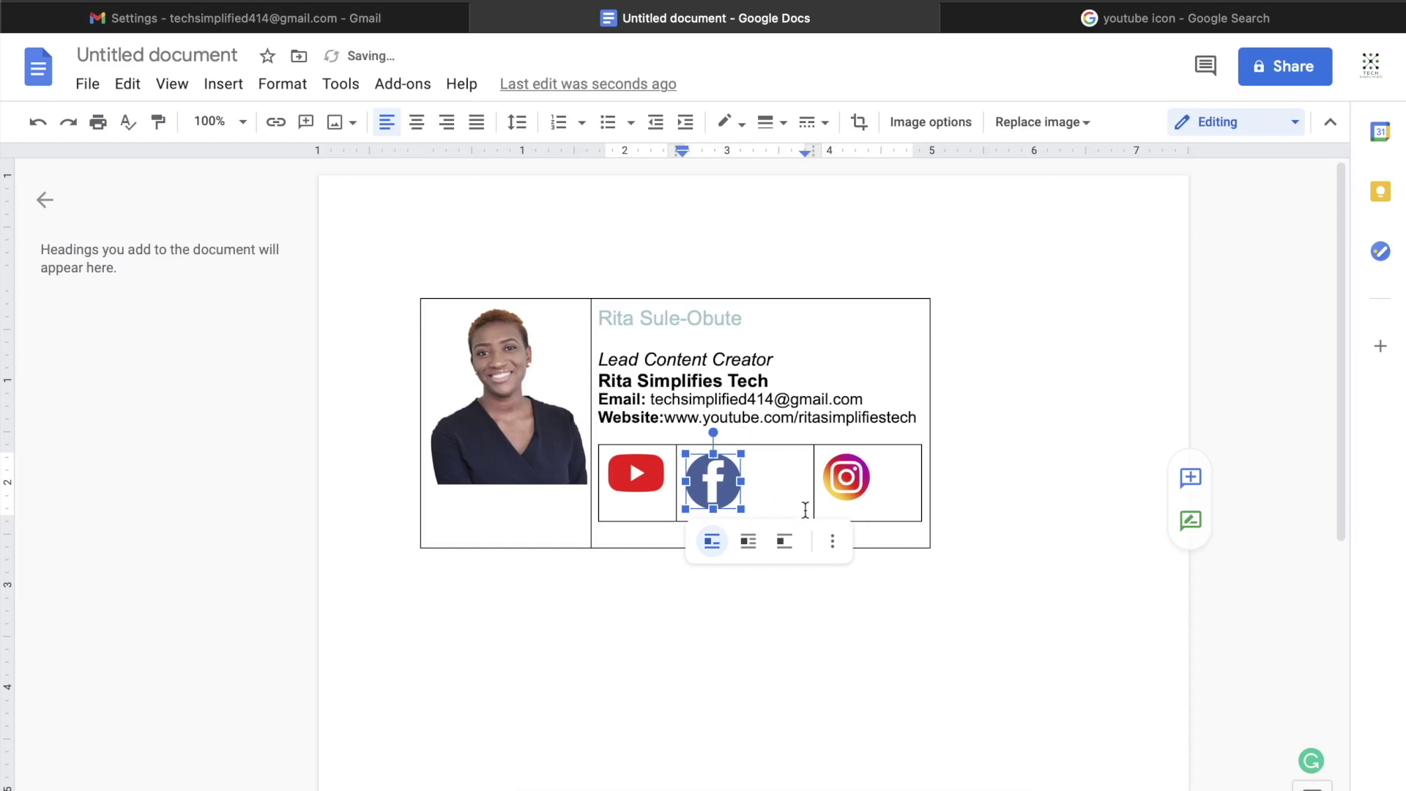
{"action": "left_click_drag", "start_coordinate": [813, 507], "coordinate": [765, 499]}
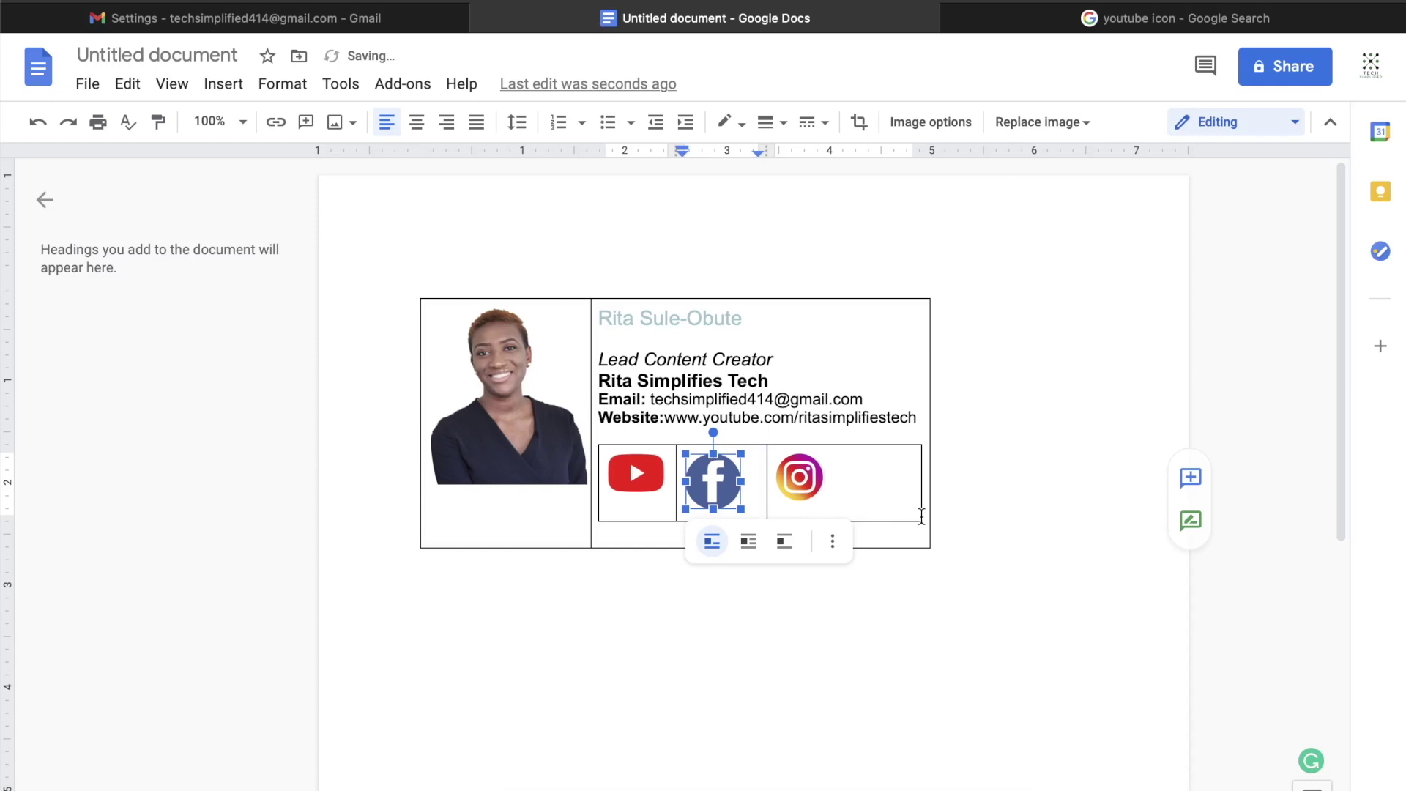
{"action": "left_click_drag", "start_coordinate": [918, 515], "coordinate": [835, 505]}
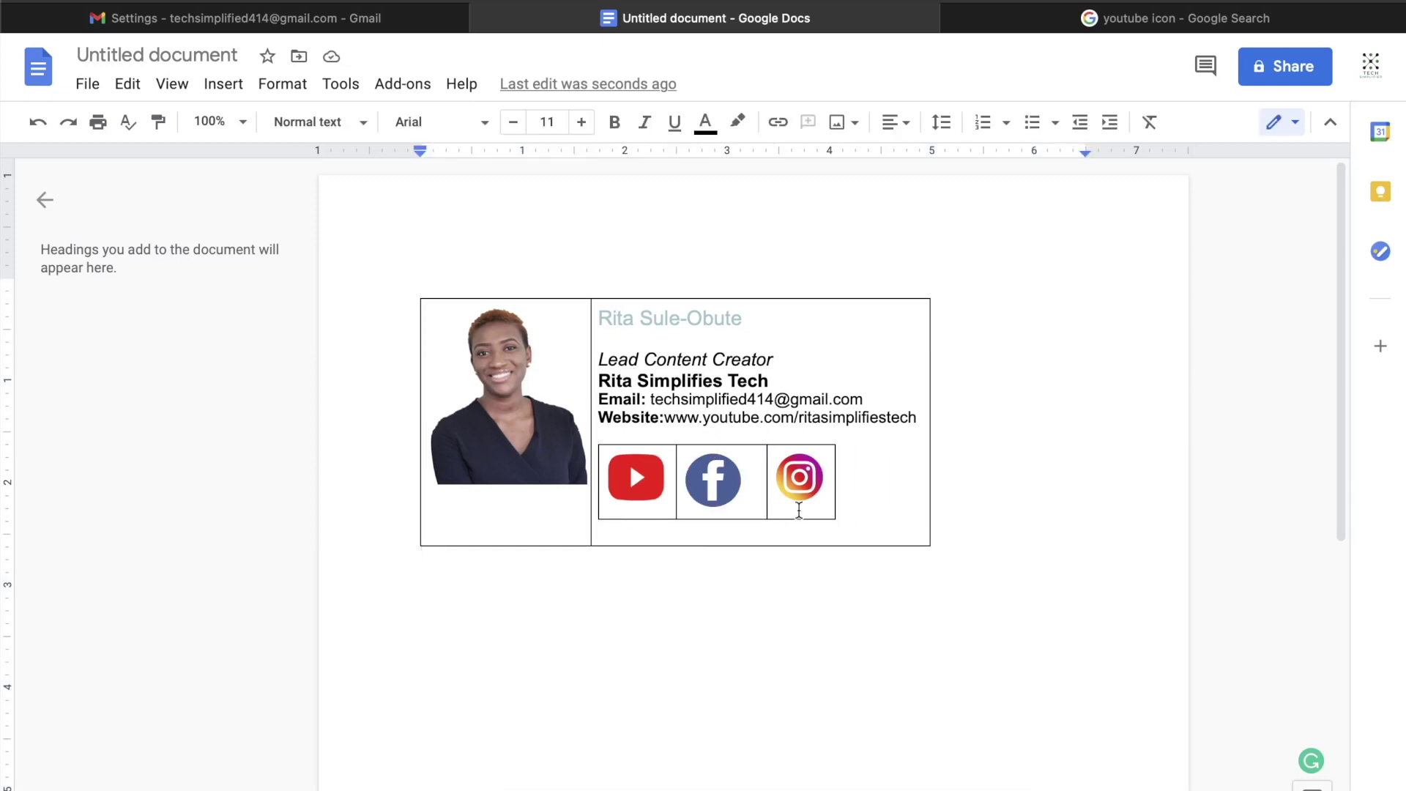
Step: Turn the email address and the website URL into clickable links
{"action": "left_click", "coordinate": [708, 391]}
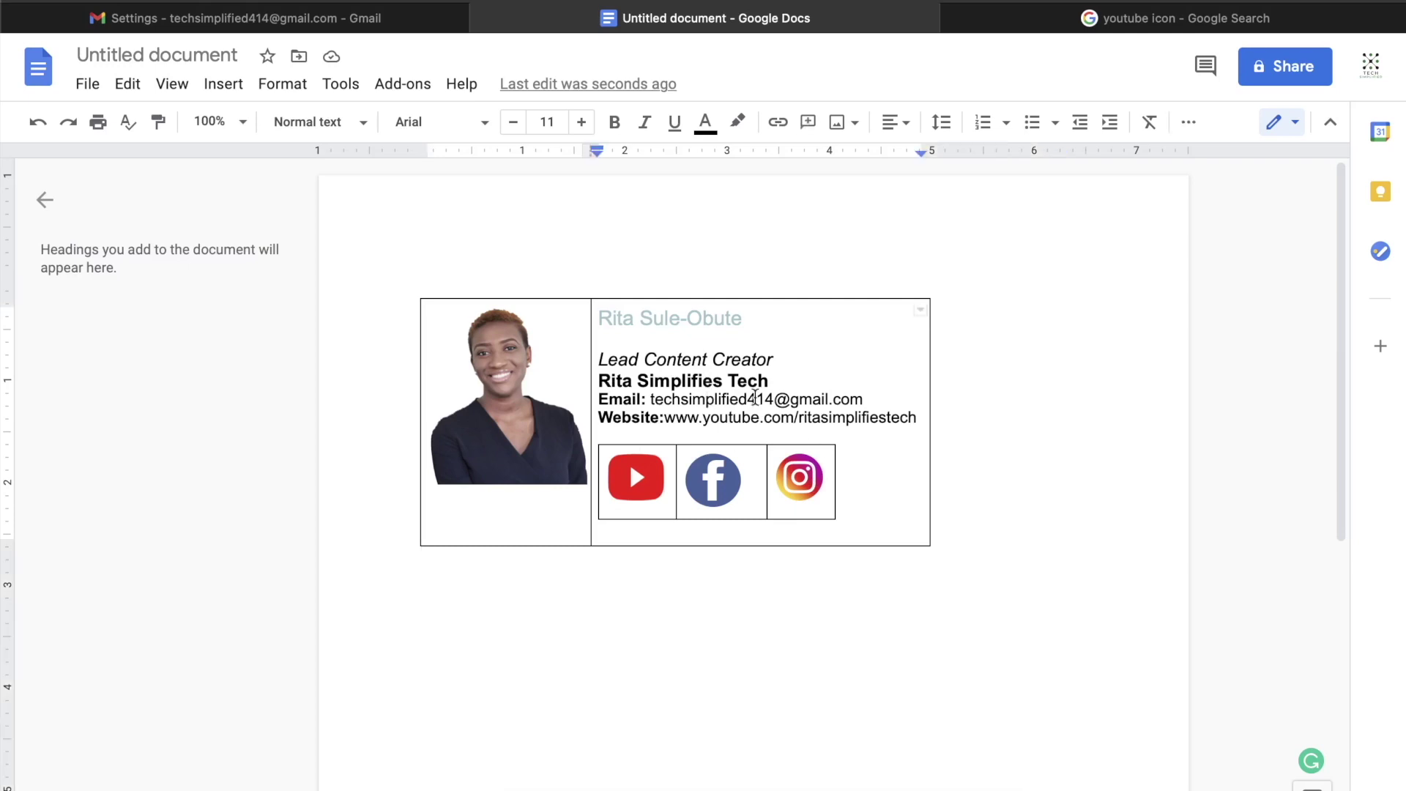
{"action": "left_click_drag", "start_coordinate": [866, 396], "coordinate": [651, 396]}
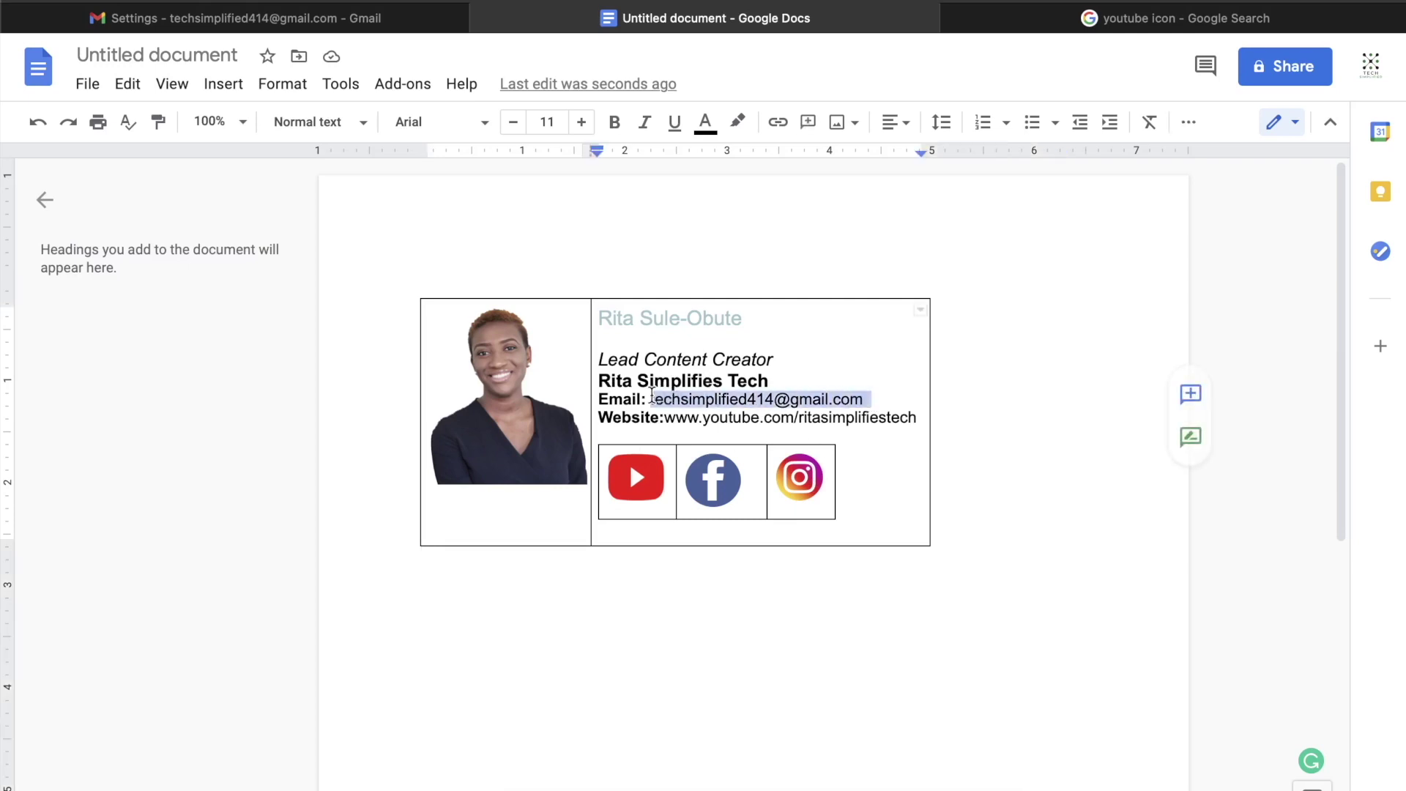
{"action": "left_click", "coordinate": [777, 124]}
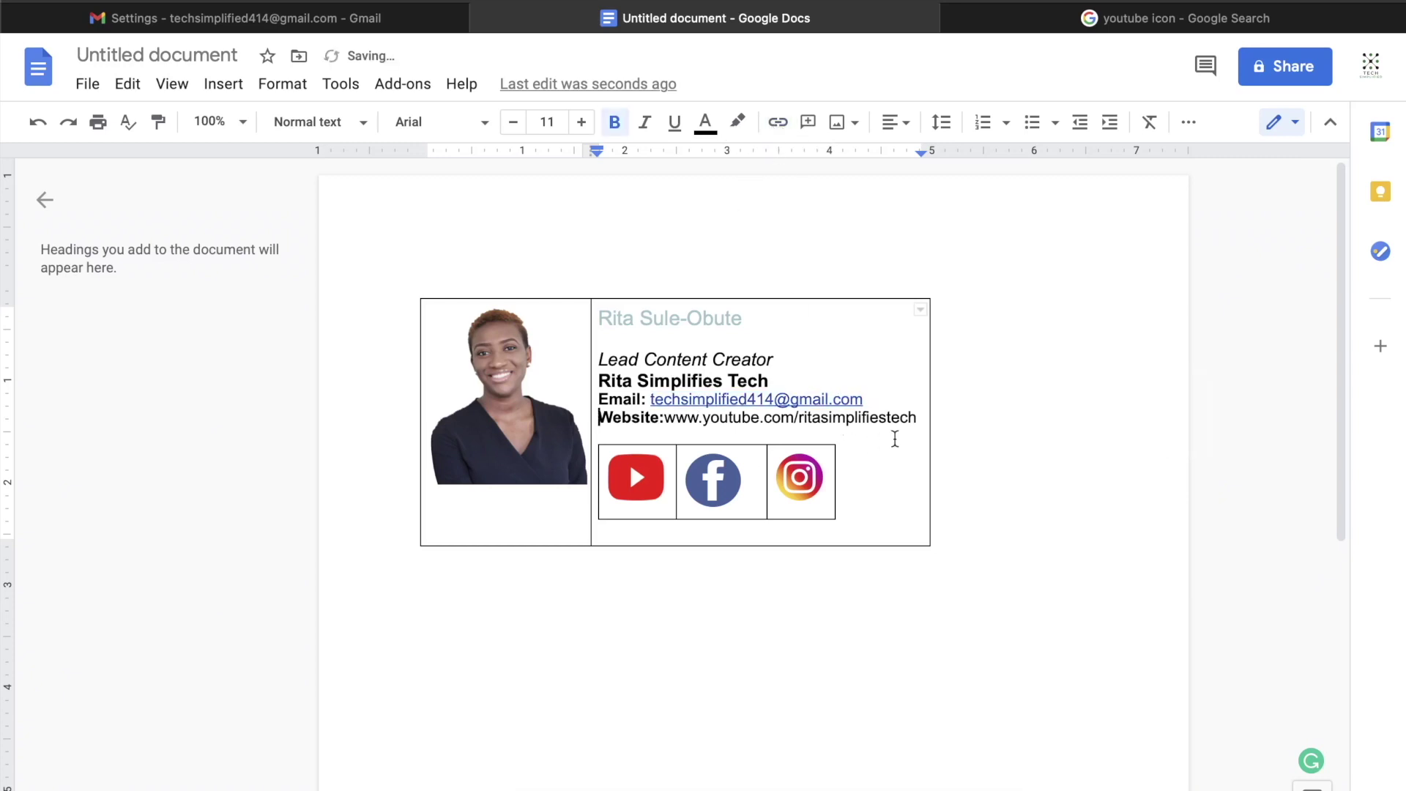
{"action": "left_click", "coordinate": [919, 416]}
{"action": "left_click_drag", "start_coordinate": [919, 417], "coordinate": [667, 424]}
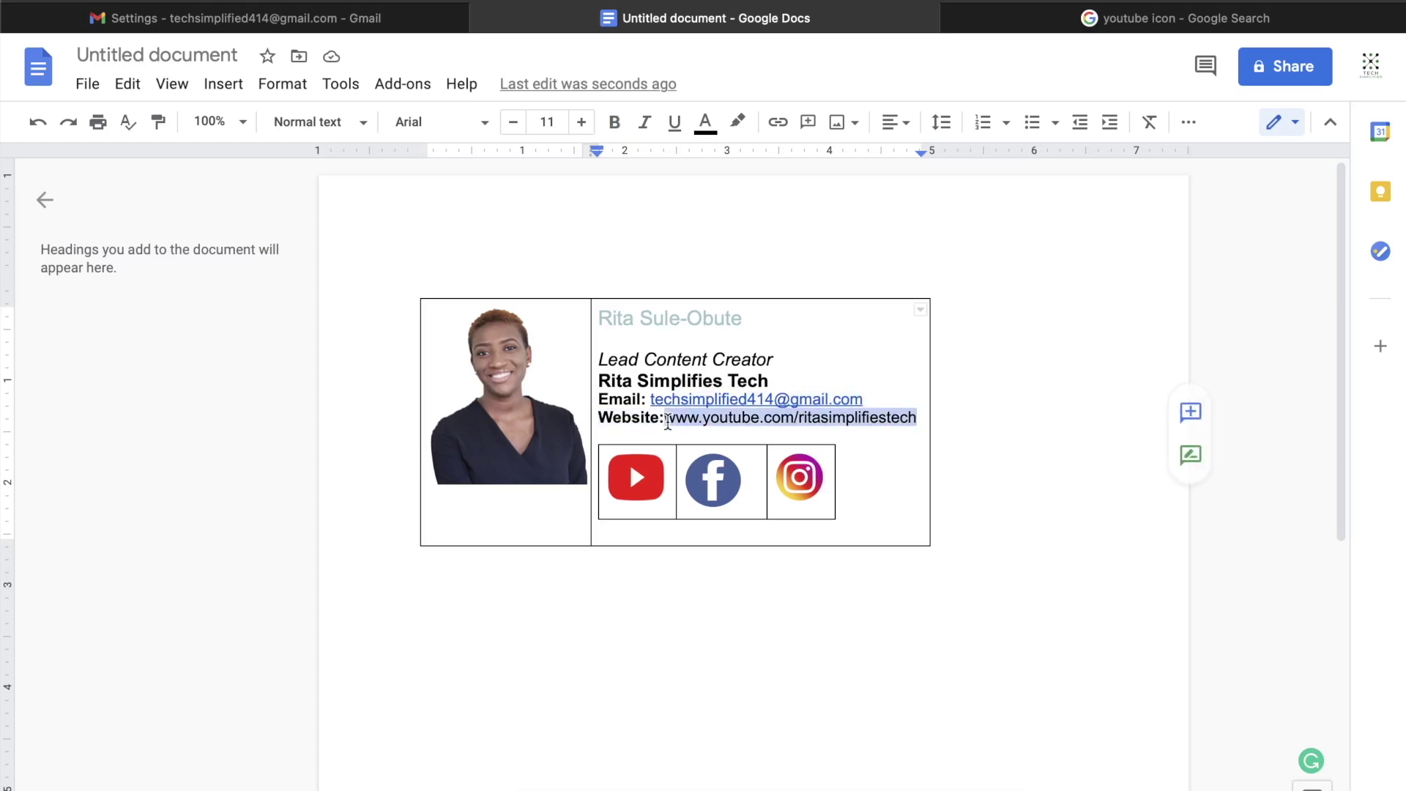
{"action": "left_click", "coordinate": [778, 124]}
Step: Preview both new links, then start a link on the YouTube icon
{"action": "left_click", "coordinate": [665, 415]}
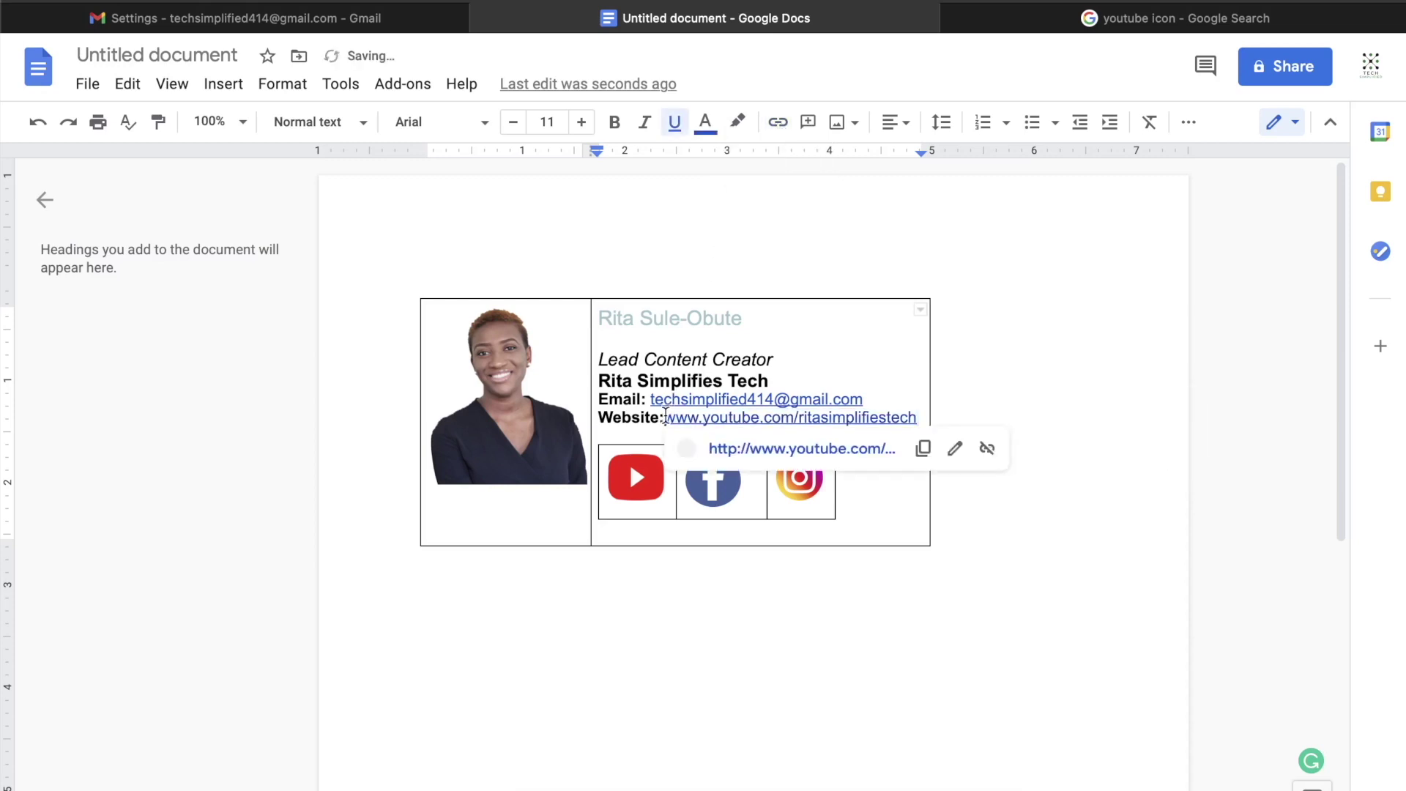
{"action": "left_click", "coordinate": [652, 403]}
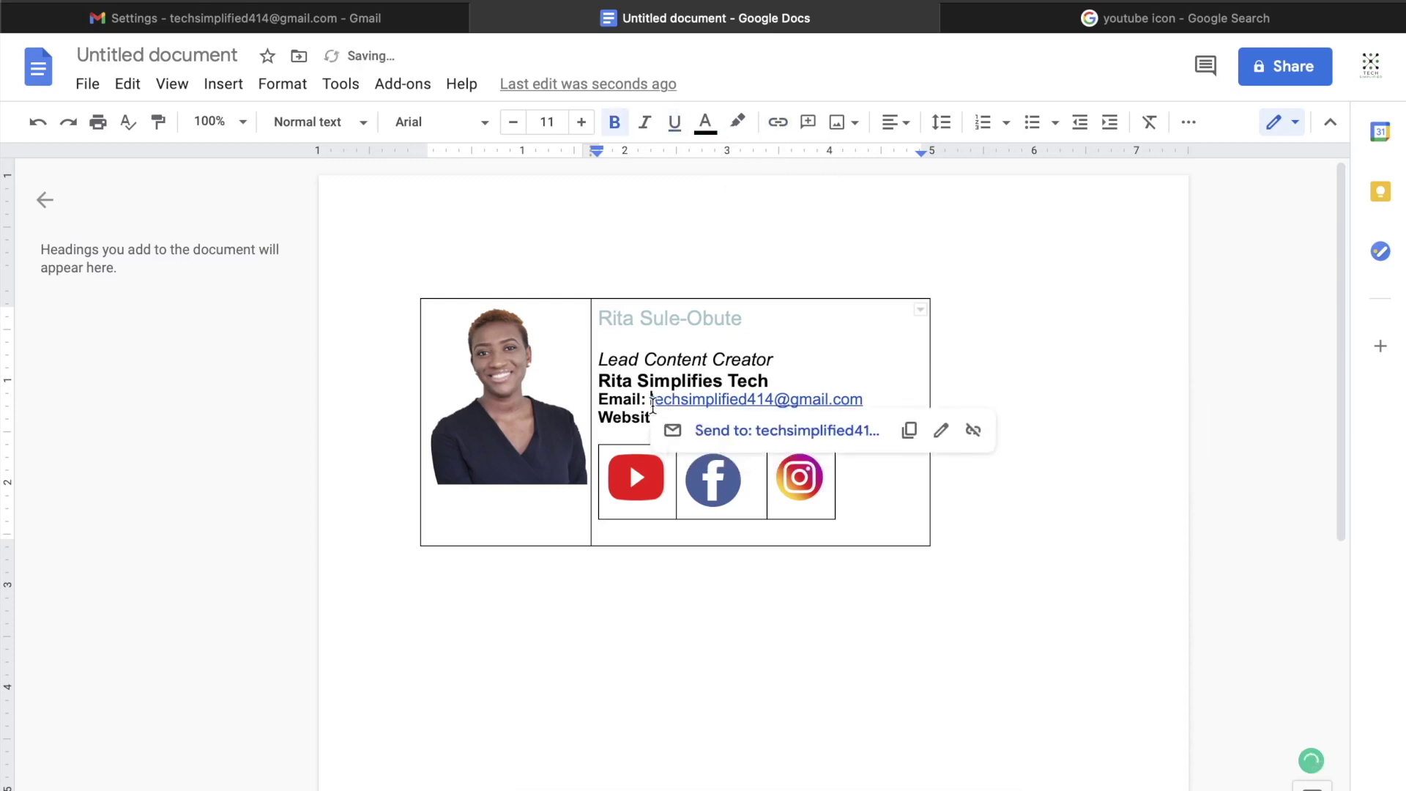
{"action": "left_click", "coordinate": [422, 555]}
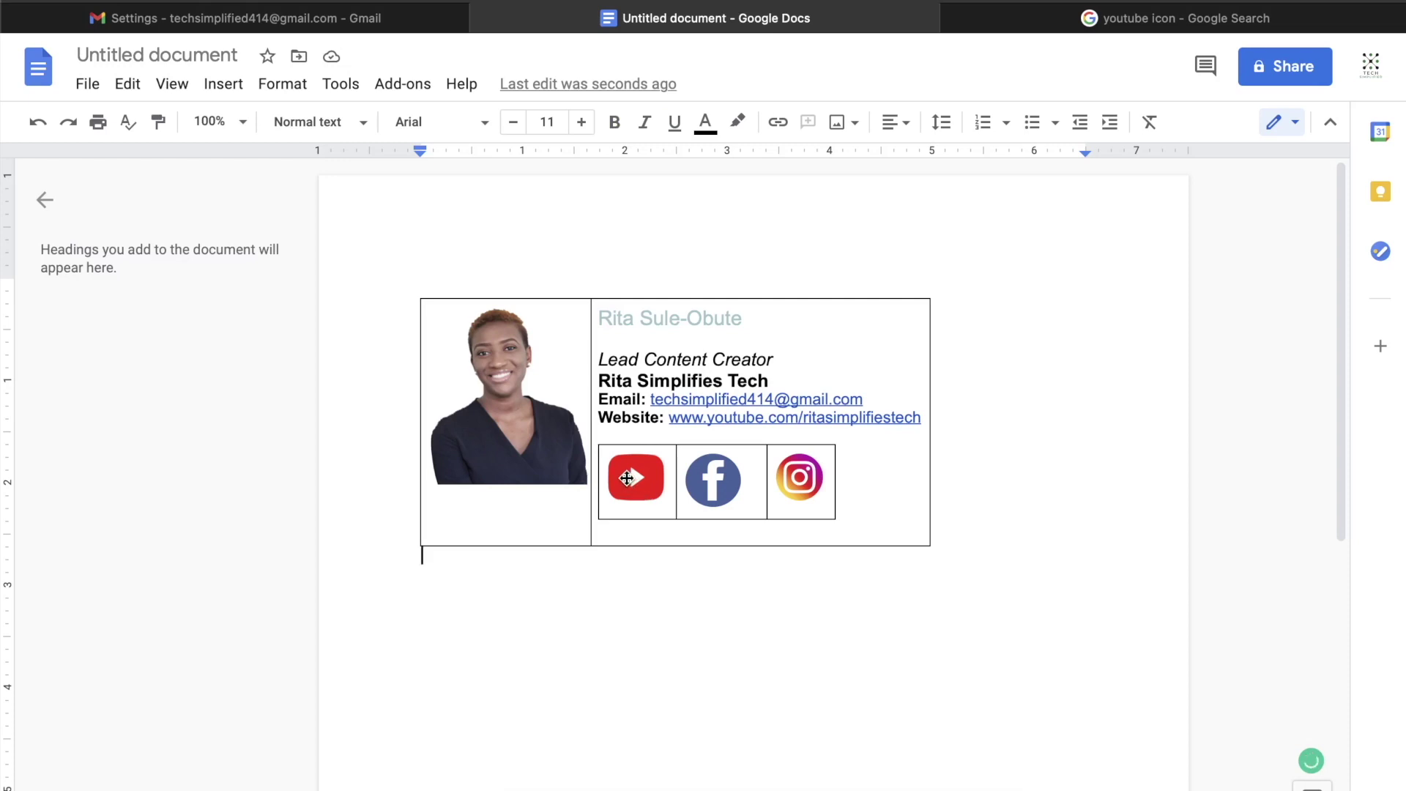
{"action": "left_click", "coordinate": [626, 477]}
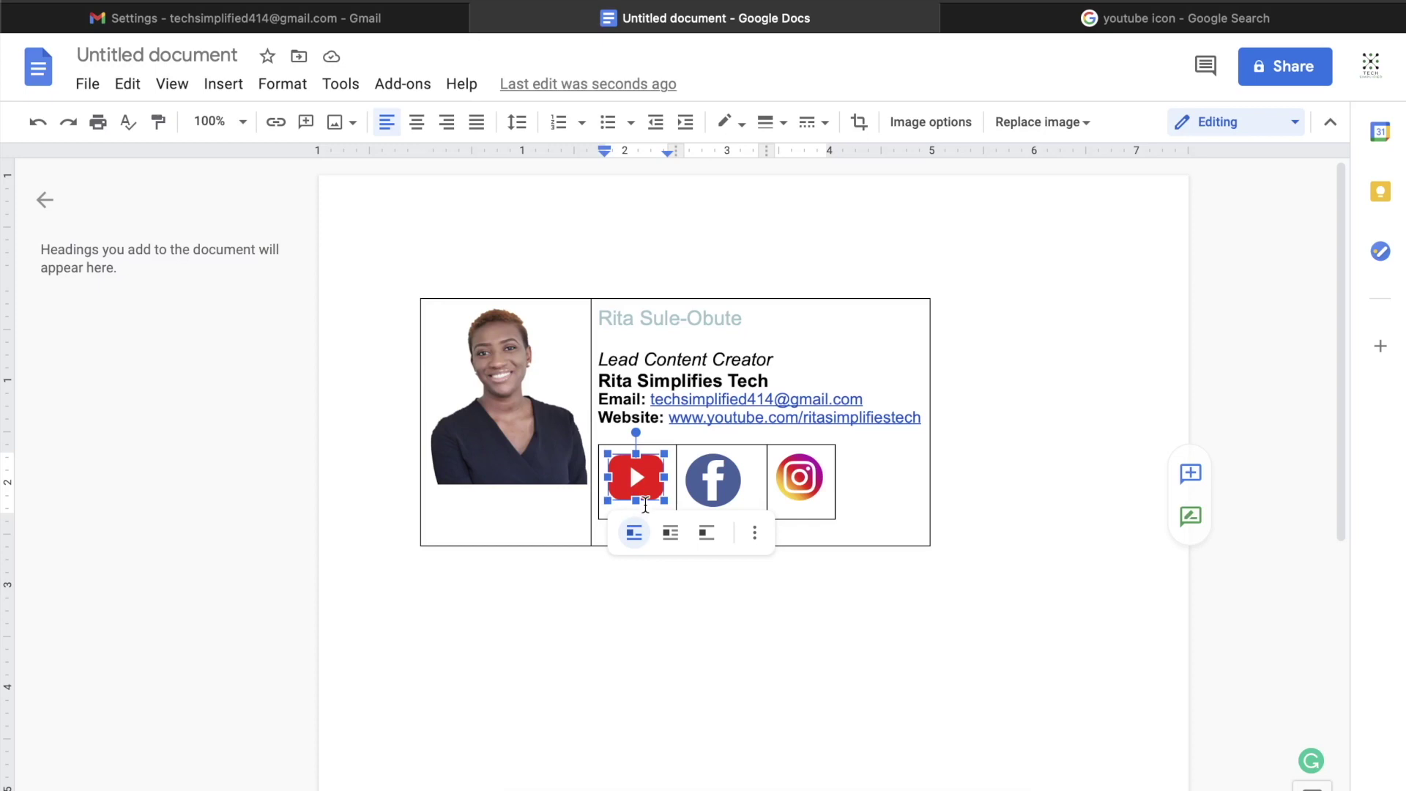
{"action": "left_click", "coordinate": [276, 123]}
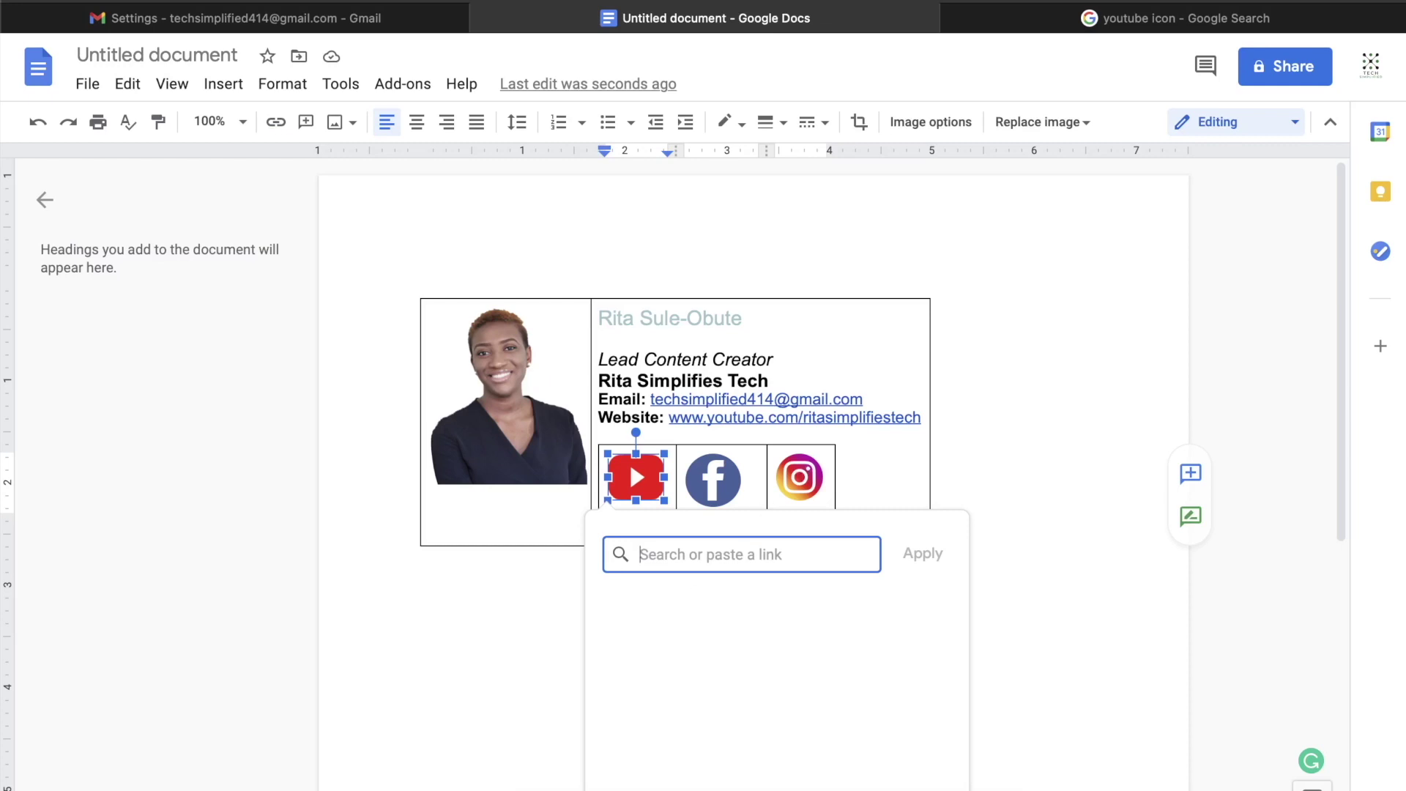
Step: Copy the YouTube channel's URL and apply it as the YouTube icon's link
{"action": "left_click", "coordinate": [1191, 16]}
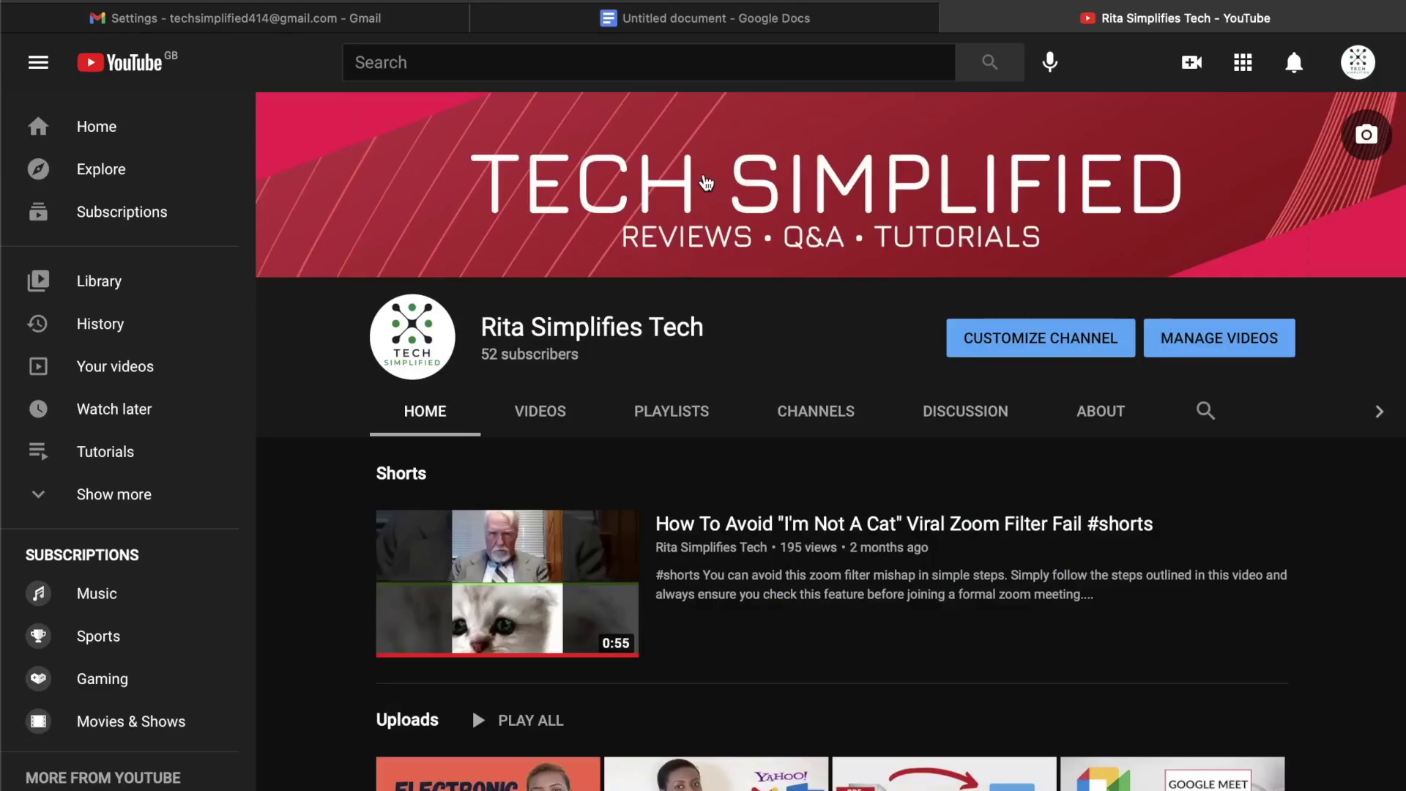
{"action": "key", "text": "super+l"}
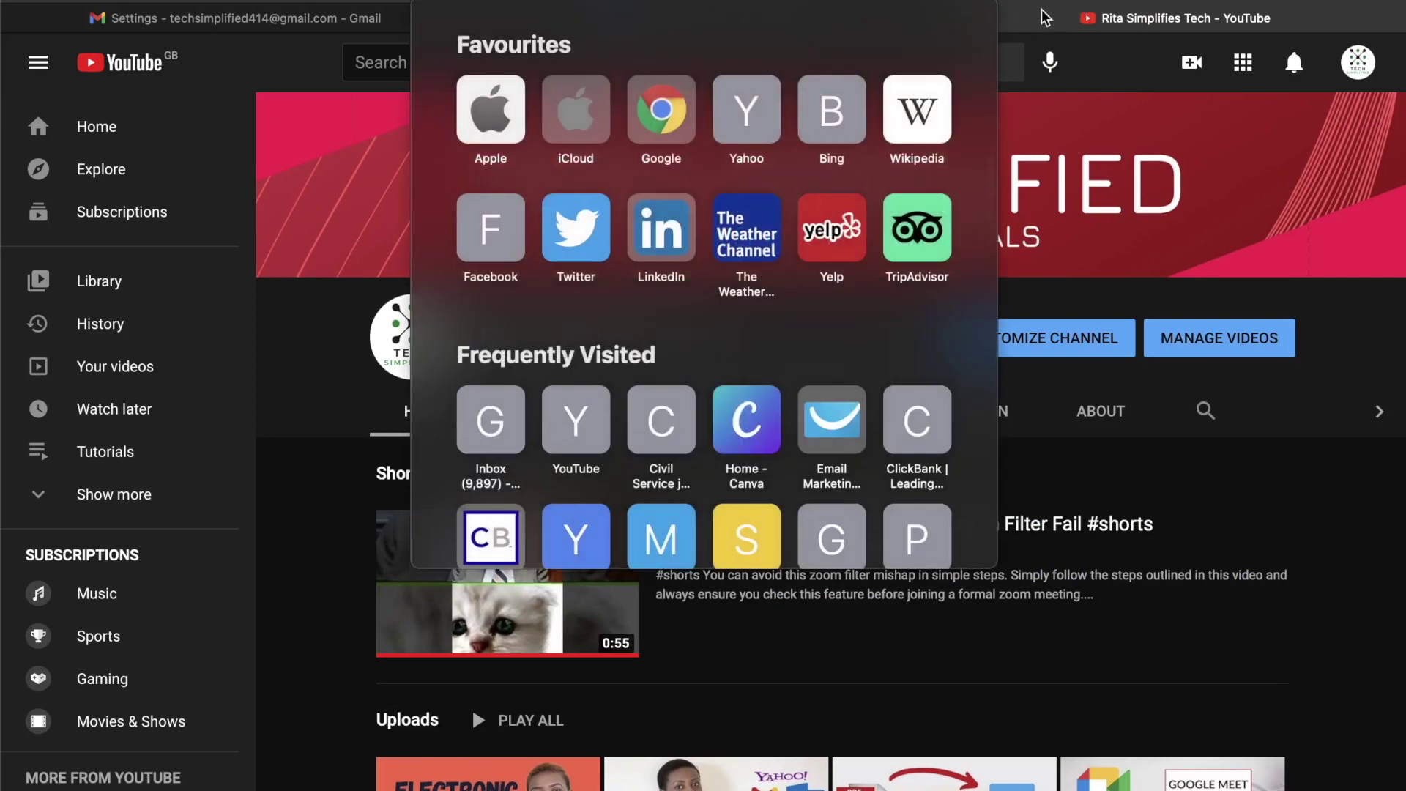
{"action": "key", "text": "Escape"}
{"action": "left_click", "coordinate": [816, 21]}
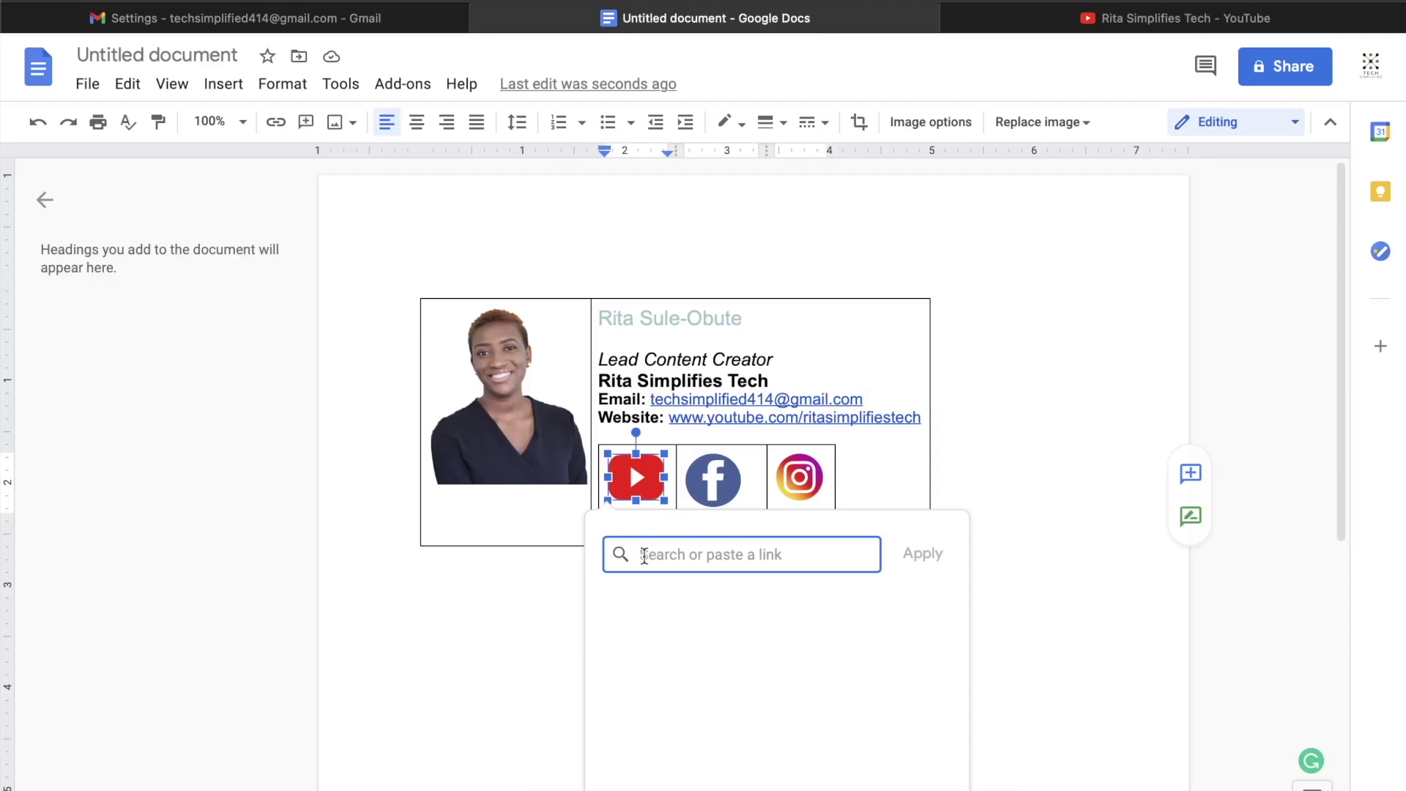
{"action": "type", "text": "https://www.youtube.com/channel/UChhUL4Q0YYEKGyG7nTb2LyA"}
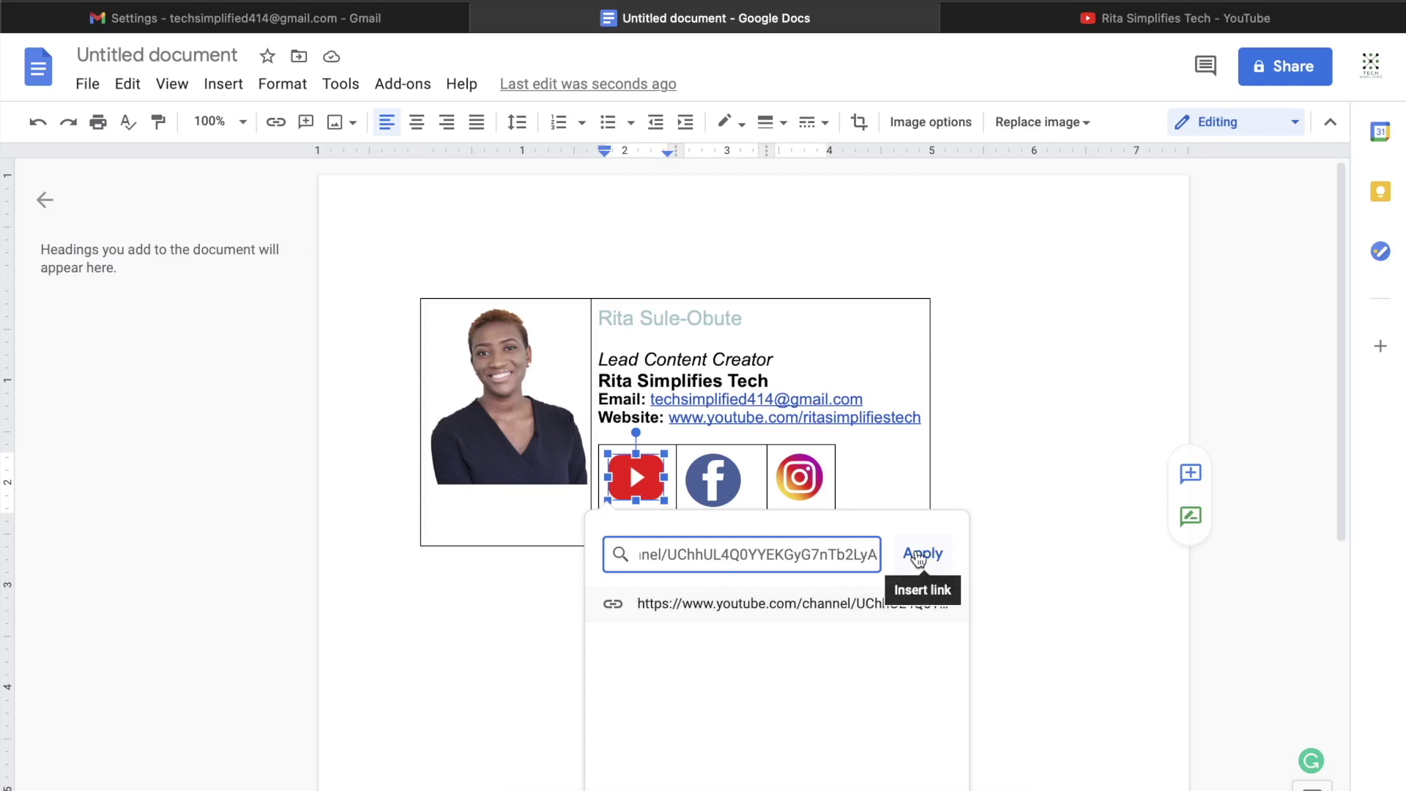
{"action": "left_click", "coordinate": [920, 557]}
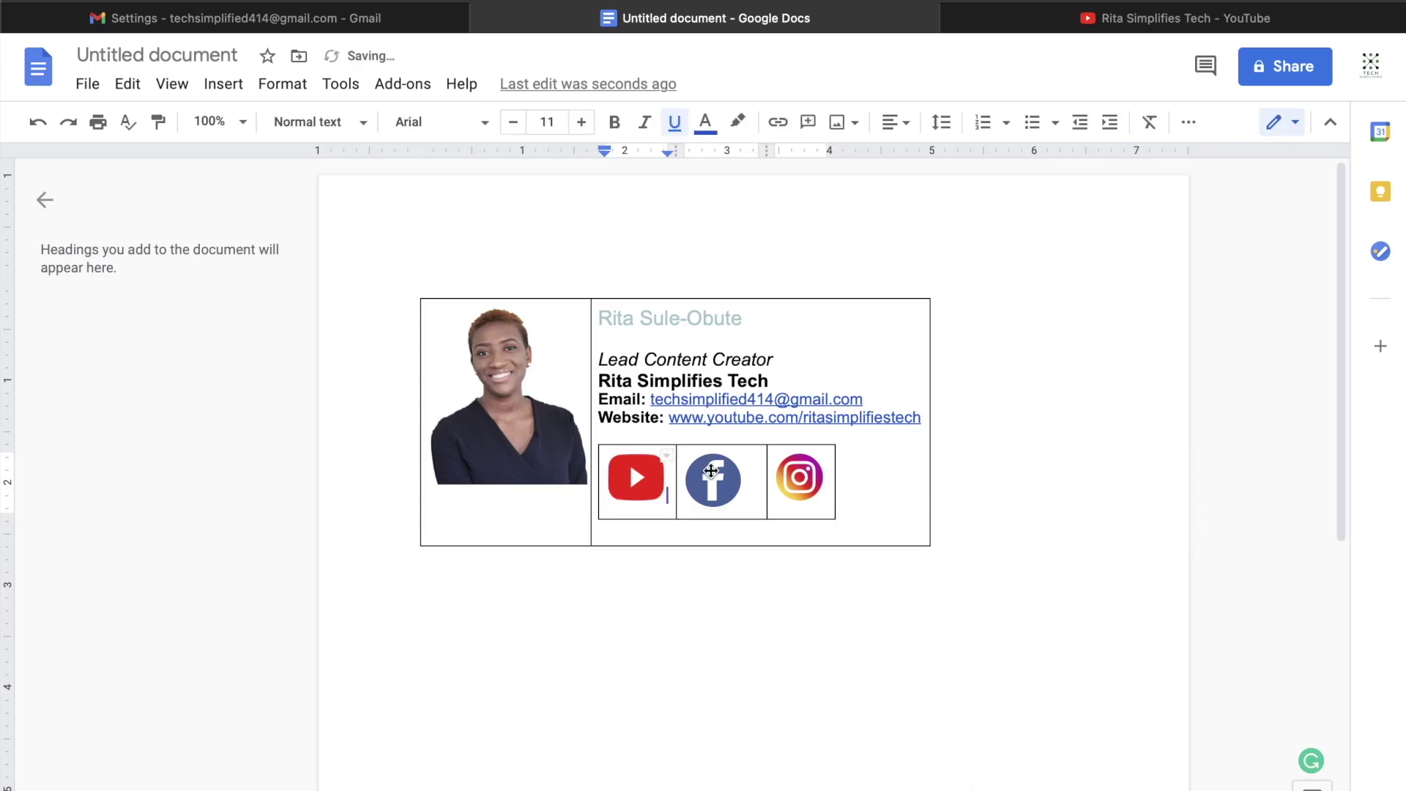
{"action": "left_click", "coordinate": [712, 474]}
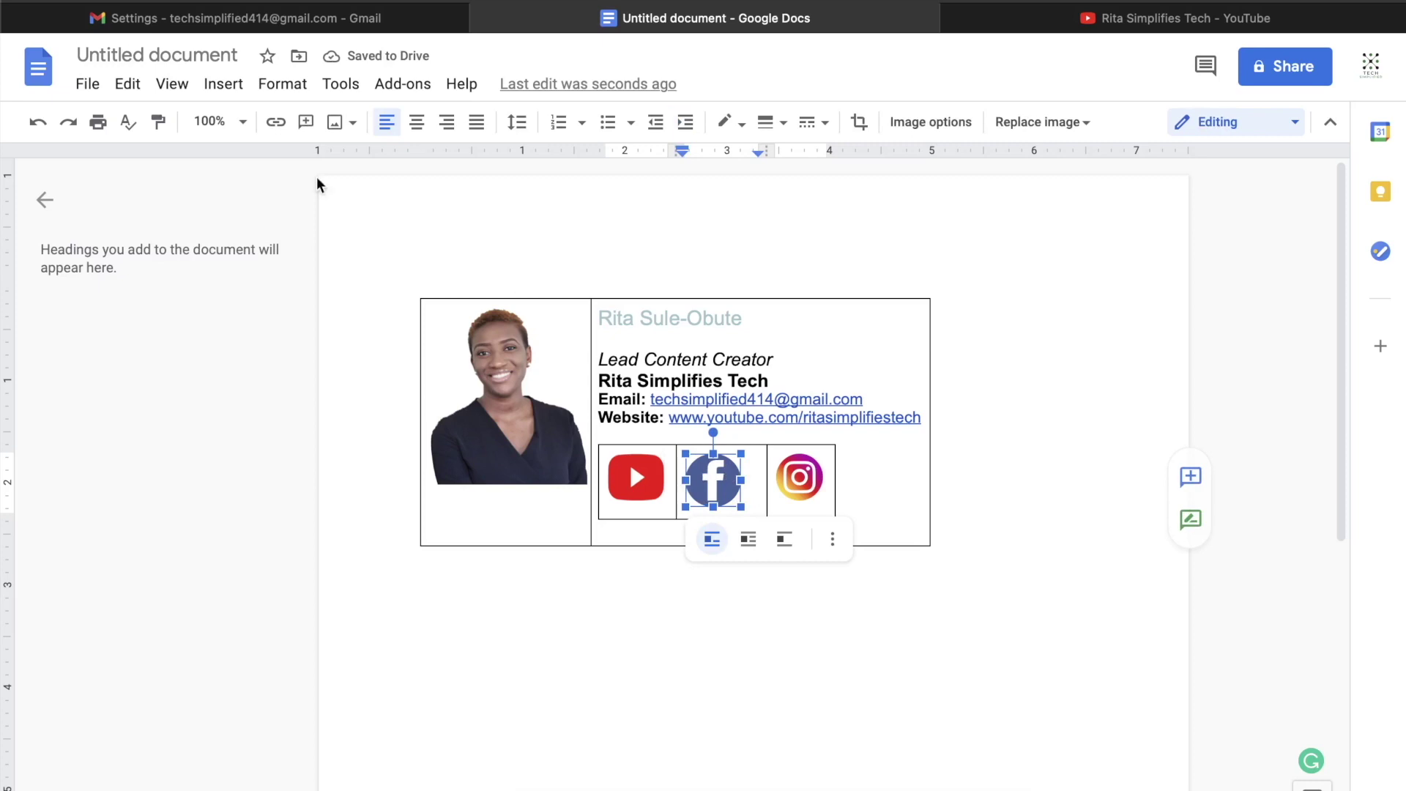
{"action": "left_click", "coordinate": [276, 123]}
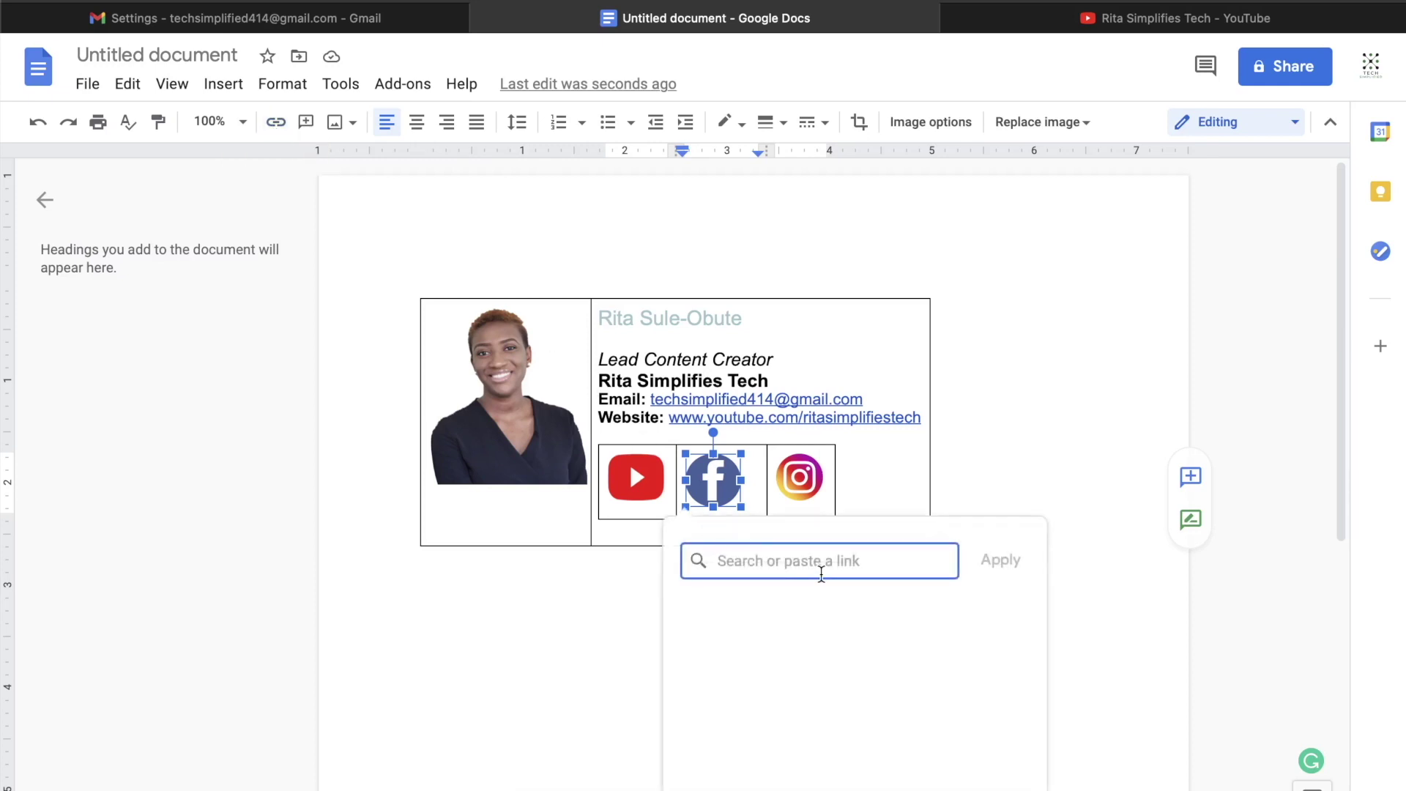
{"action": "type", "text": "ww"}
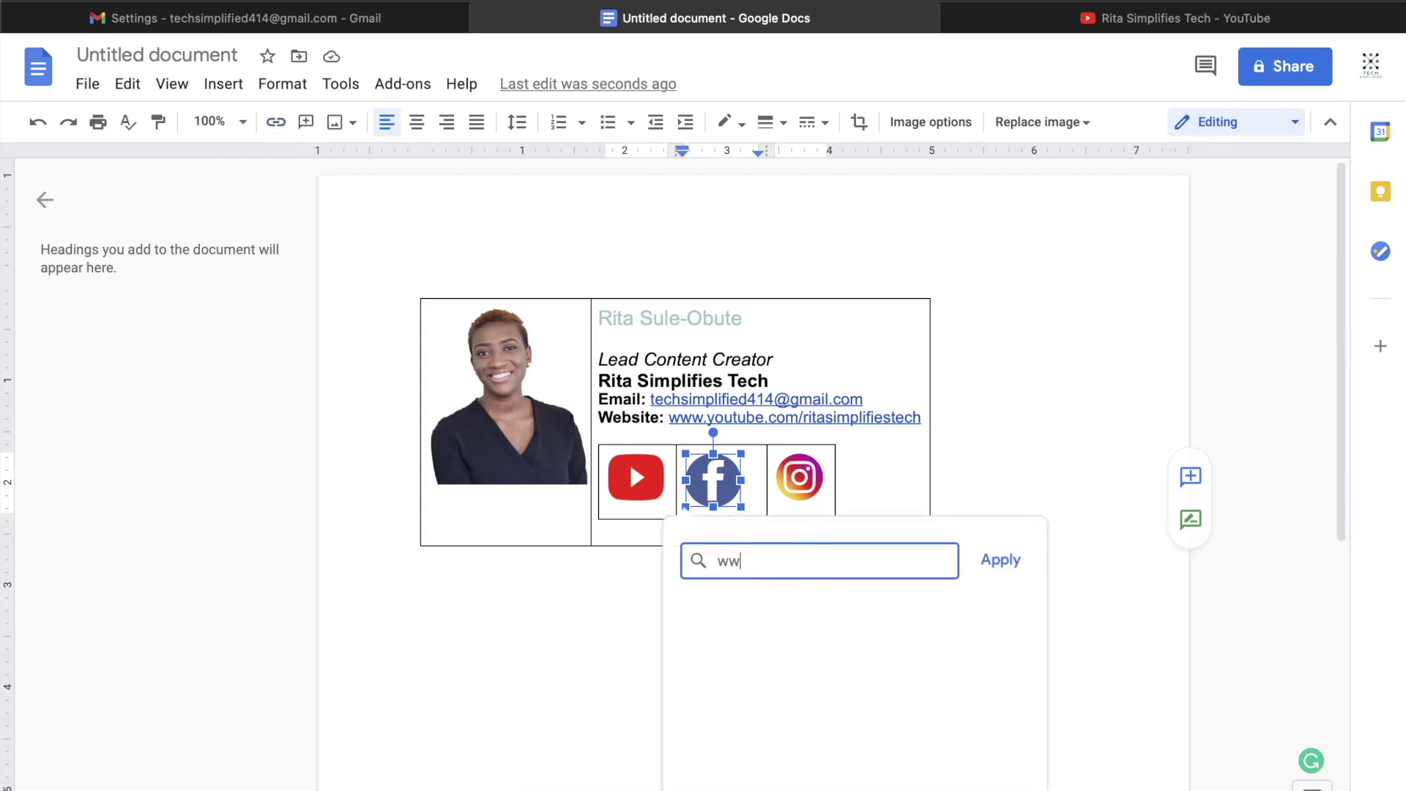
{"action": "type", "text": "w.fac"}
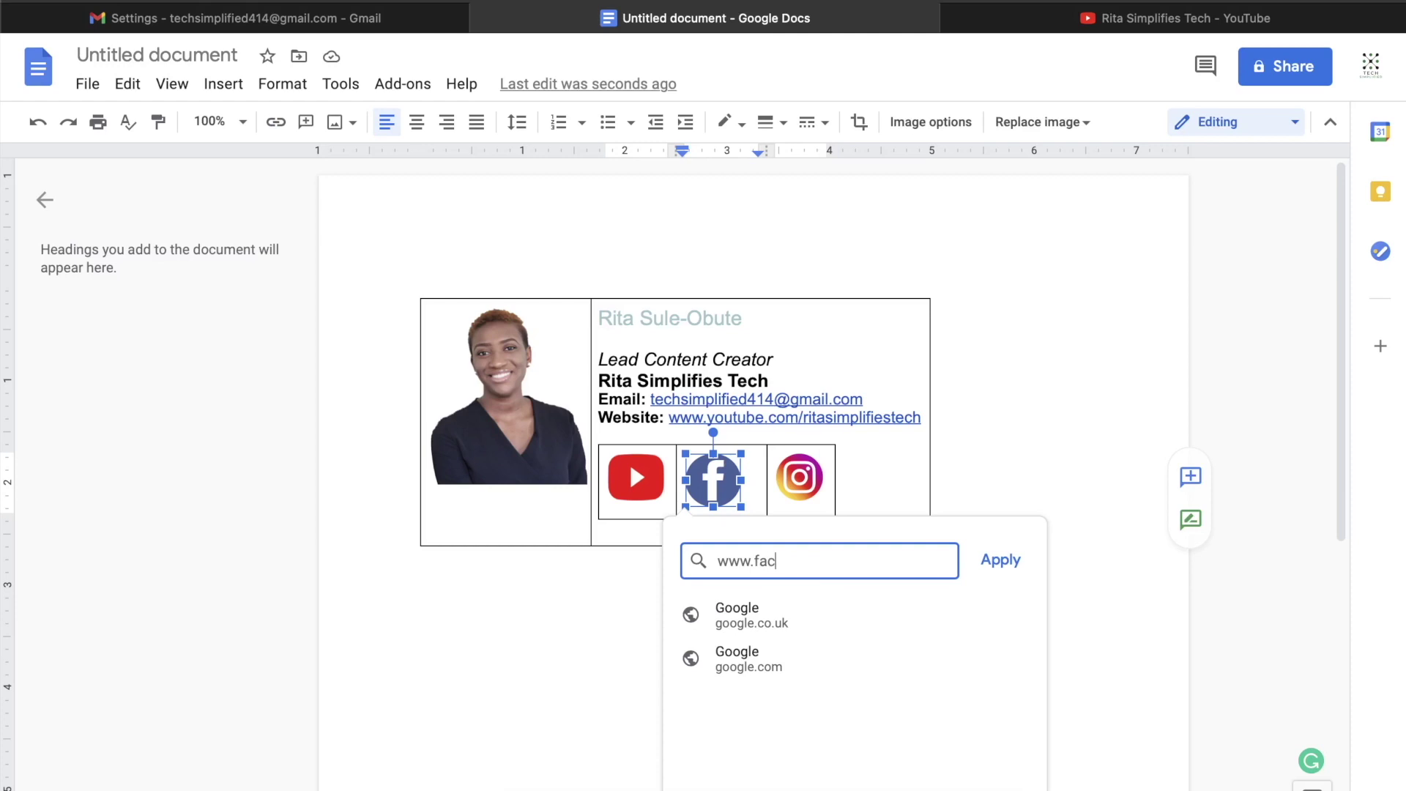
{"action": "type", "text": "ebook."}
{"action": "key", "text": "Escape"}
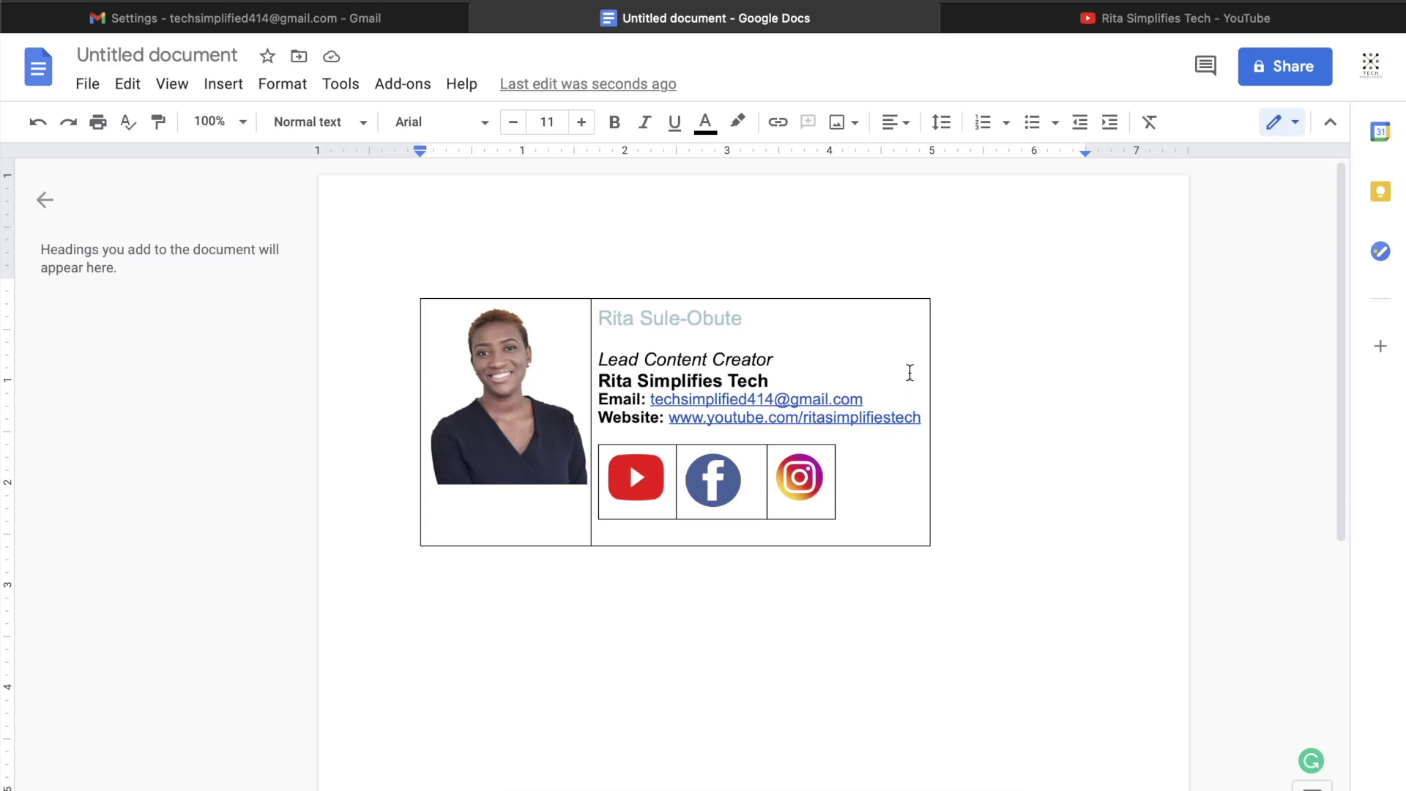
{"action": "left_click", "coordinate": [908, 339]}
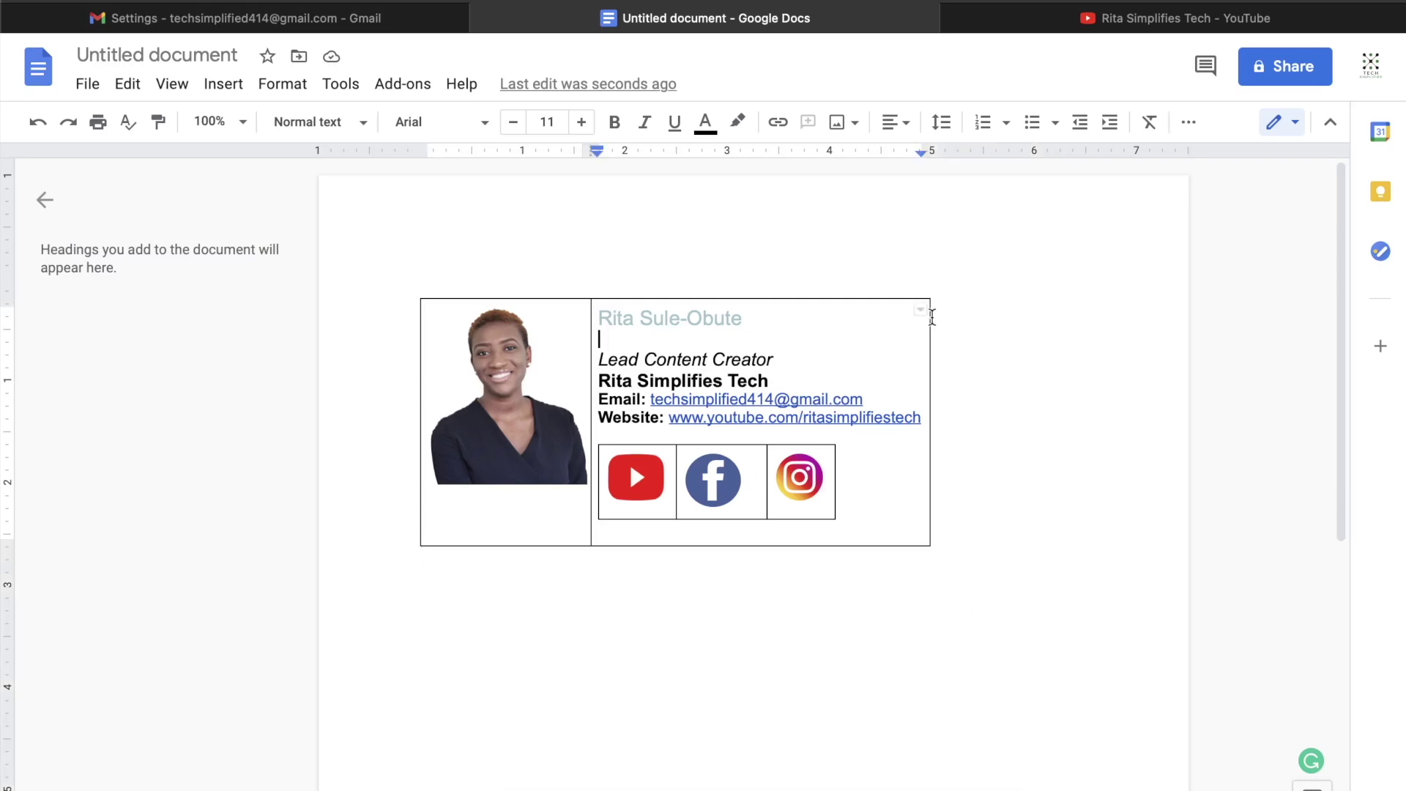
Step: Set the outer signature table's border width to 0 pt in Table properties
{"action": "left_click", "coordinate": [919, 324]}
{"action": "right_click", "coordinate": [919, 325]}
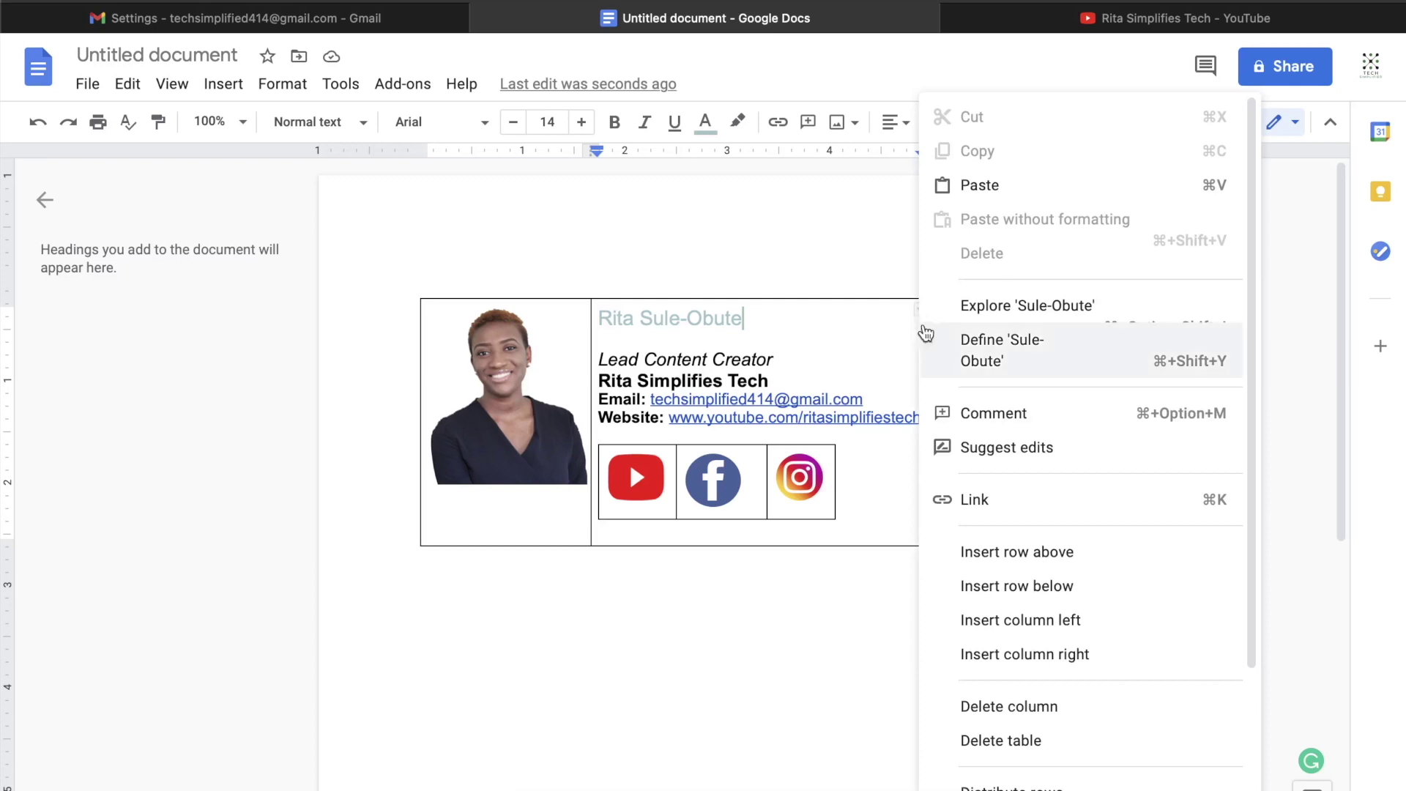
{"action": "scroll", "coordinate": [972, 644], "scroll_direction": "down", "scroll_amount": 3}
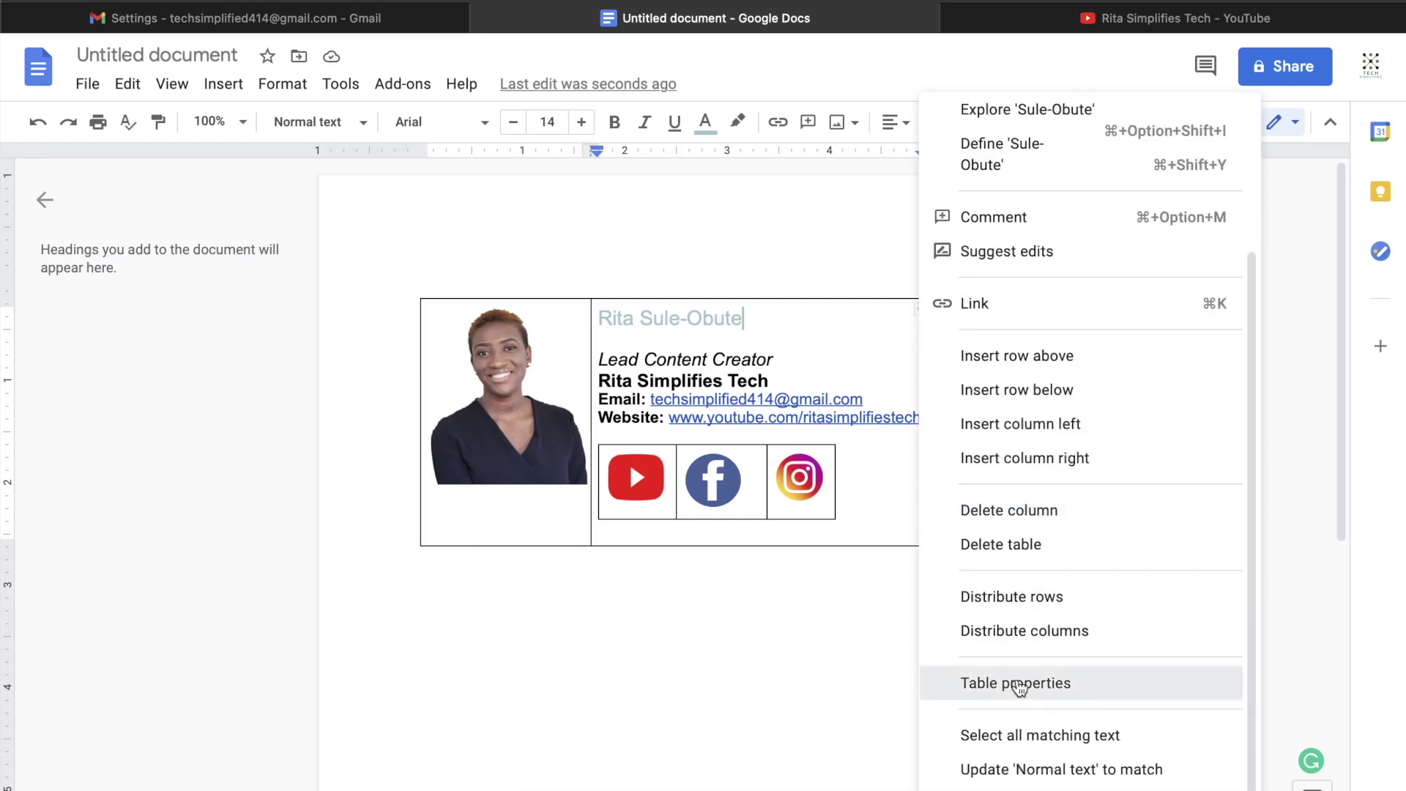
{"action": "left_click", "coordinate": [1020, 684]}
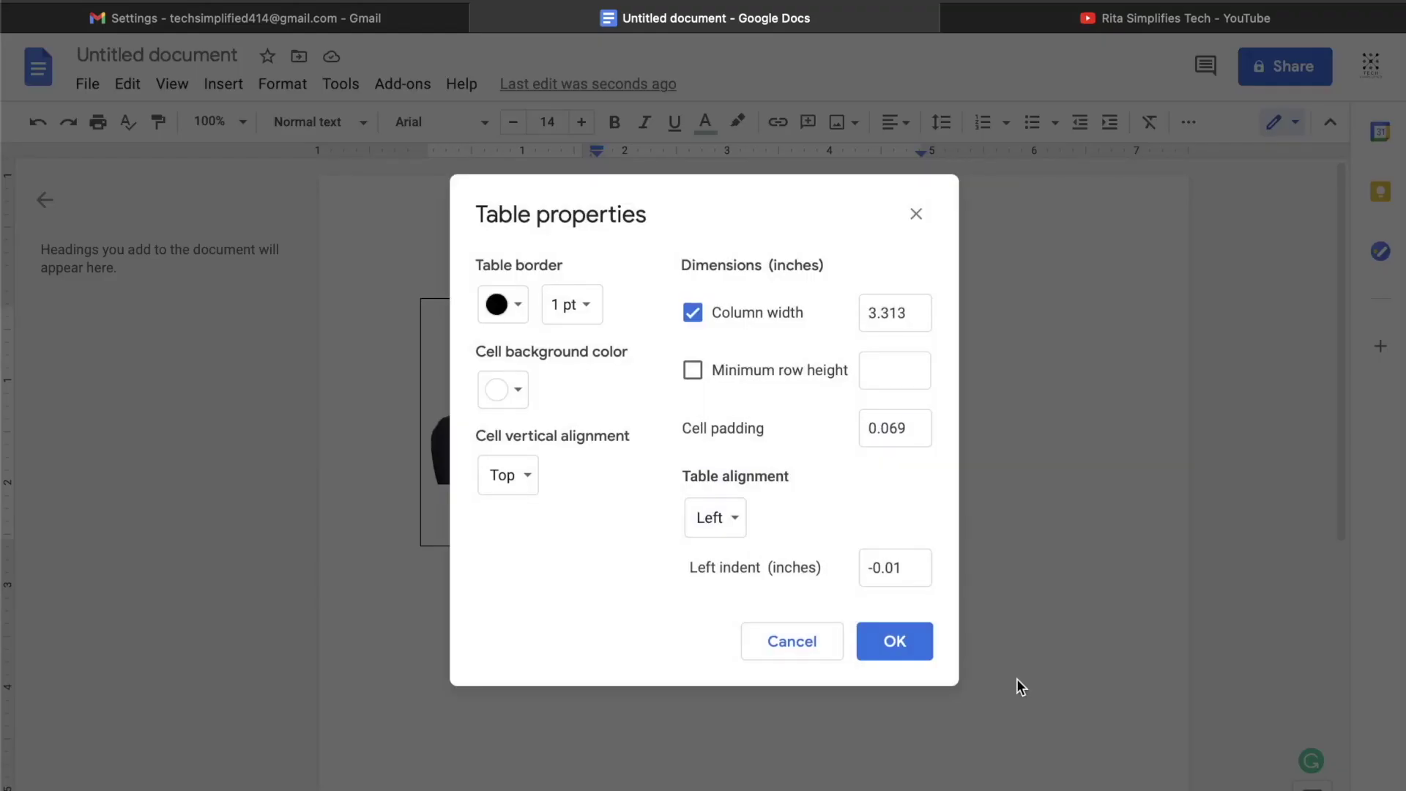
{"action": "left_click", "coordinate": [587, 317]}
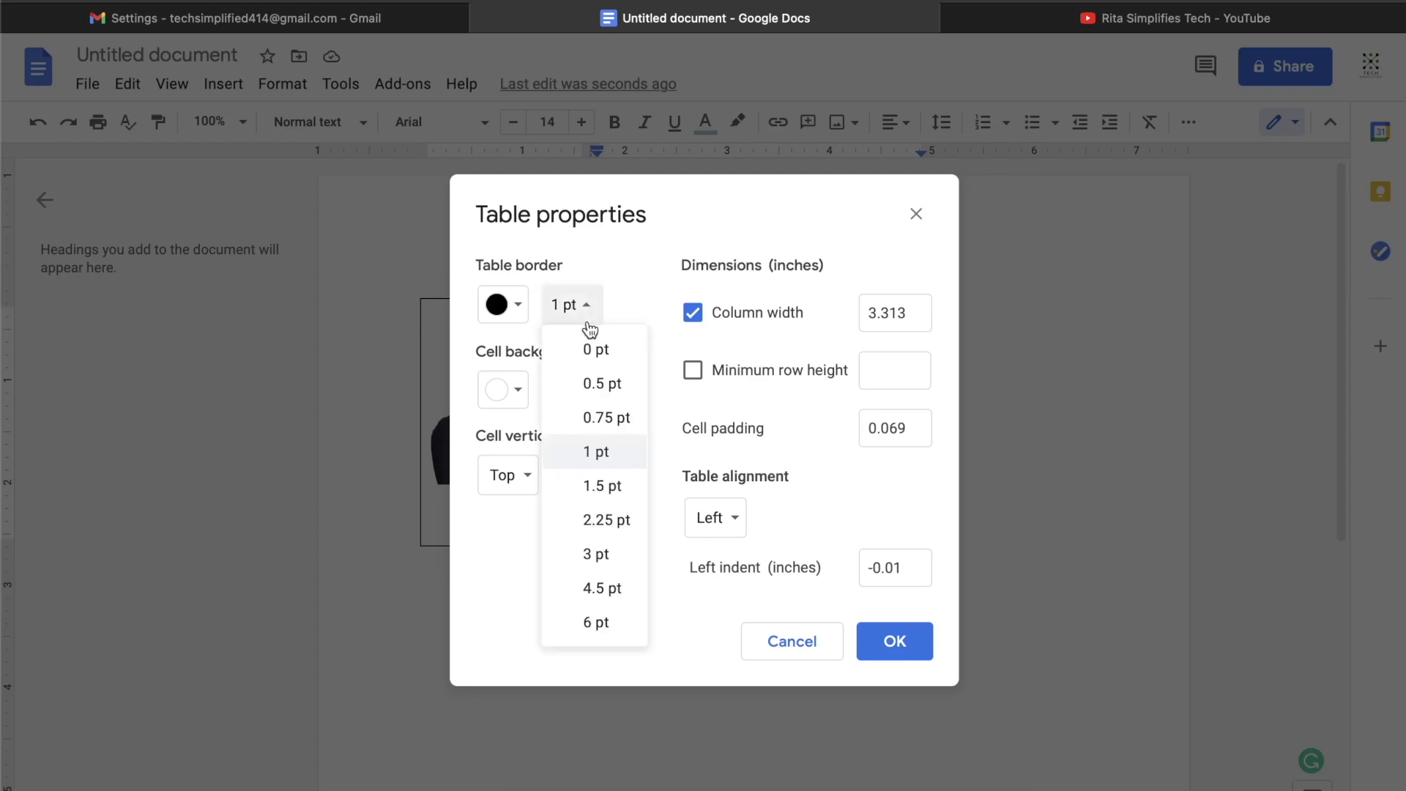
{"action": "left_click", "coordinate": [594, 351]}
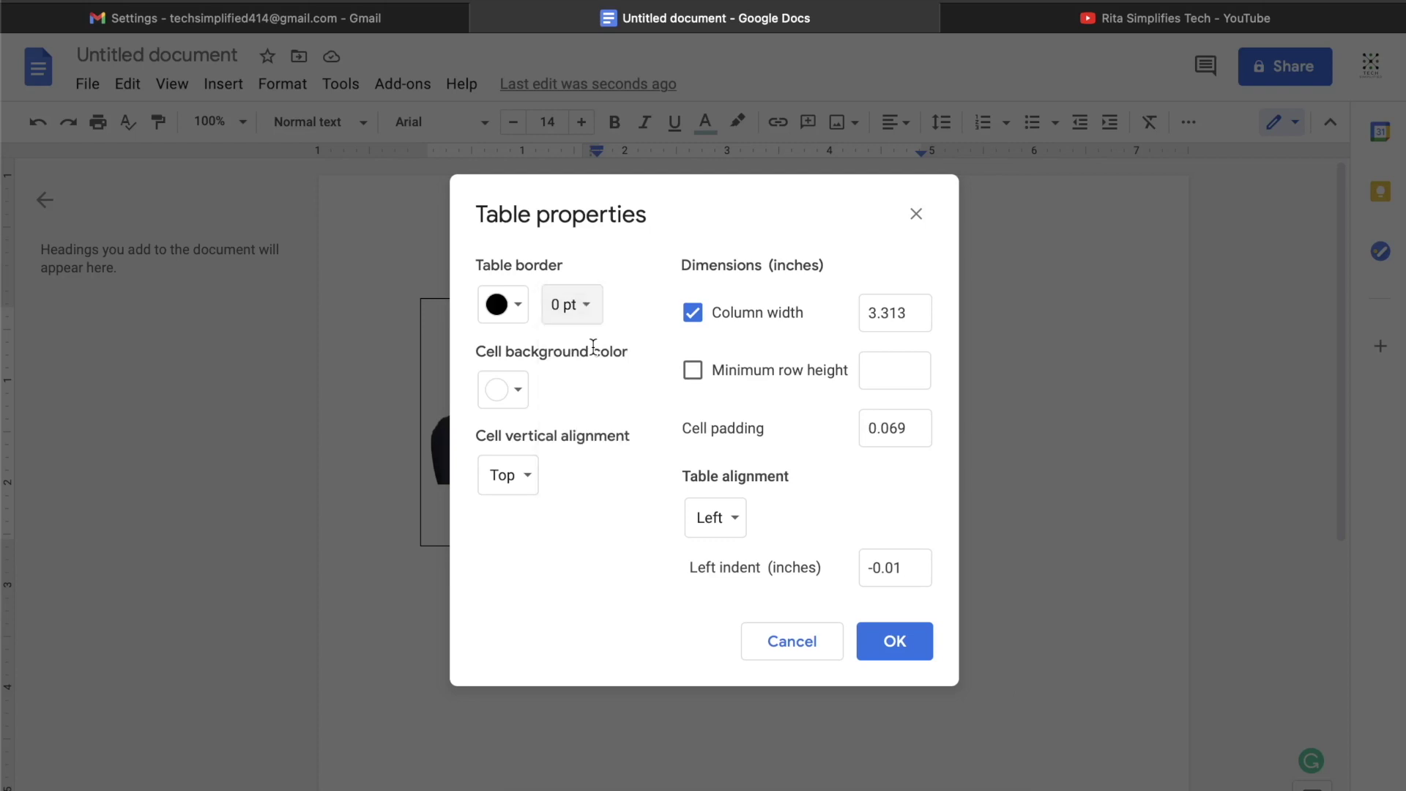
{"action": "left_click", "coordinate": [886, 642]}
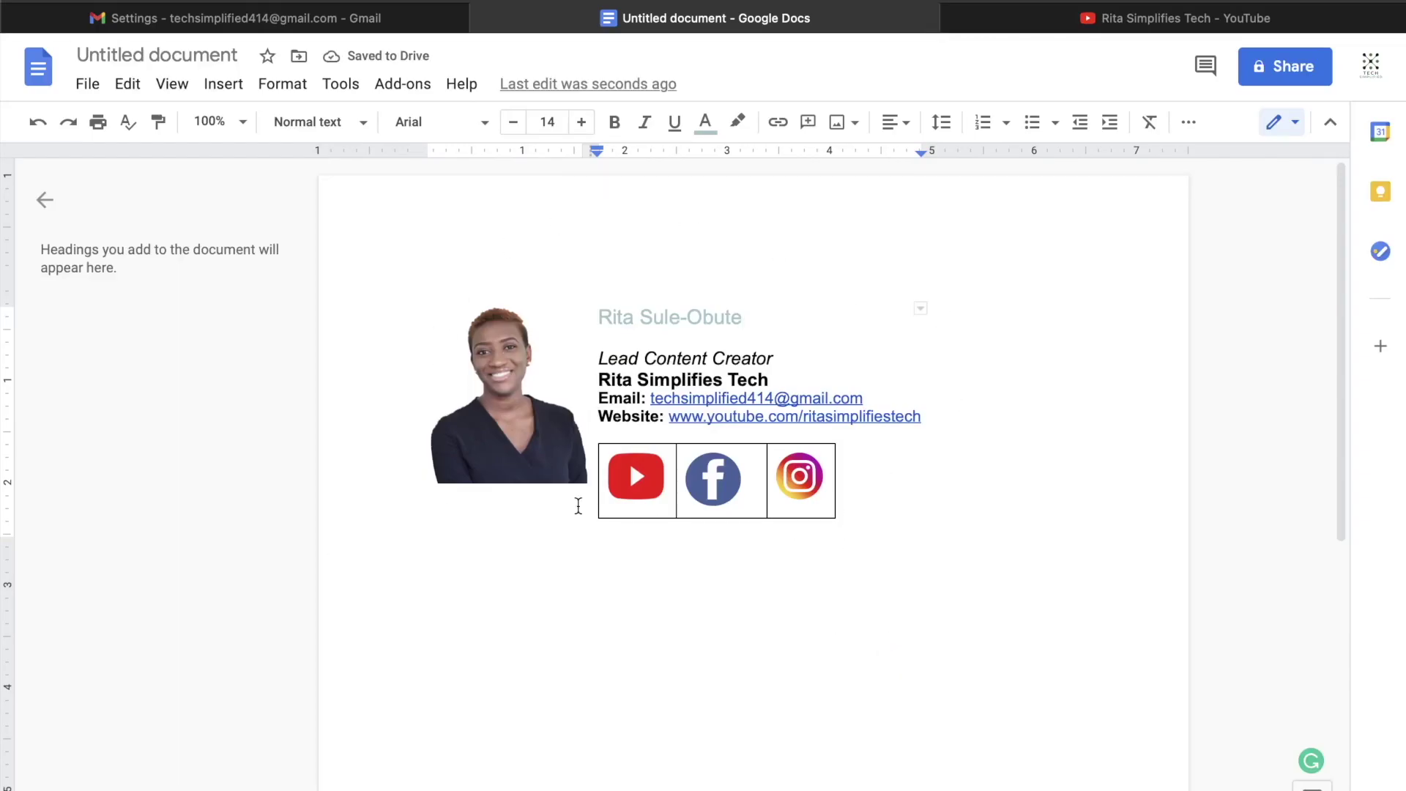
Step: Set the social icons table's border width to 0 pt in Table properties
{"action": "left_click", "coordinate": [766, 507]}
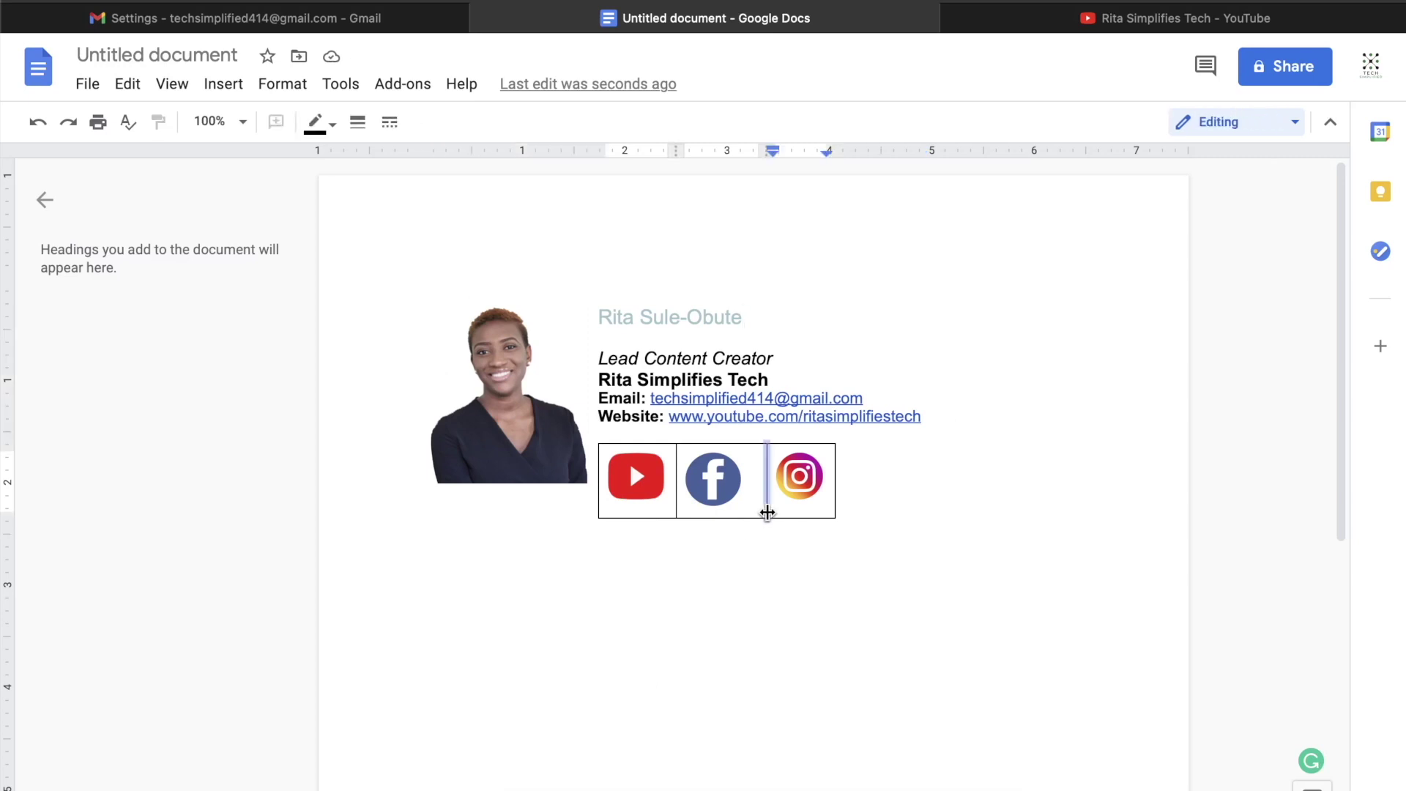
{"action": "left_click", "coordinate": [821, 511]}
{"action": "left_click", "coordinate": [724, 512]}
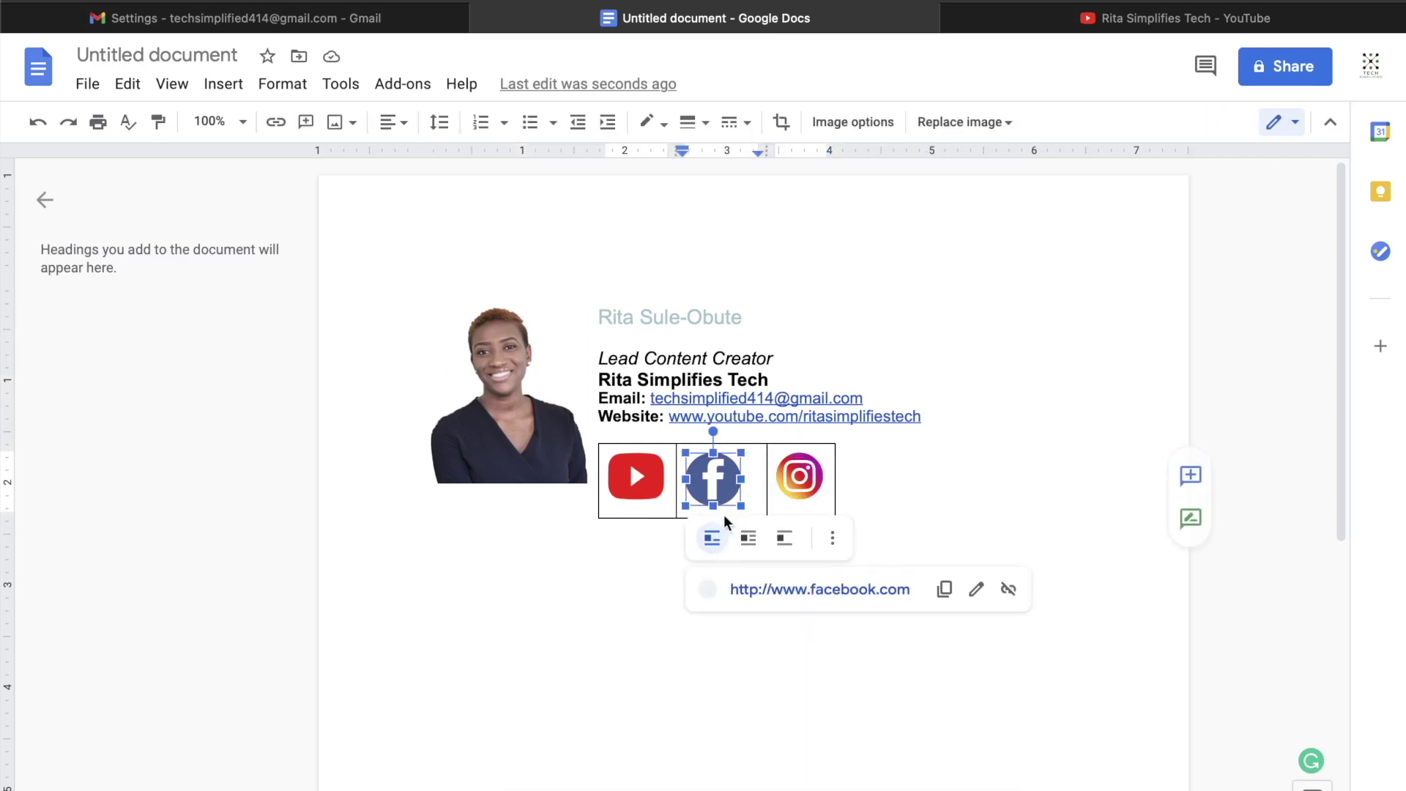
{"action": "left_click", "coordinate": [842, 445]}
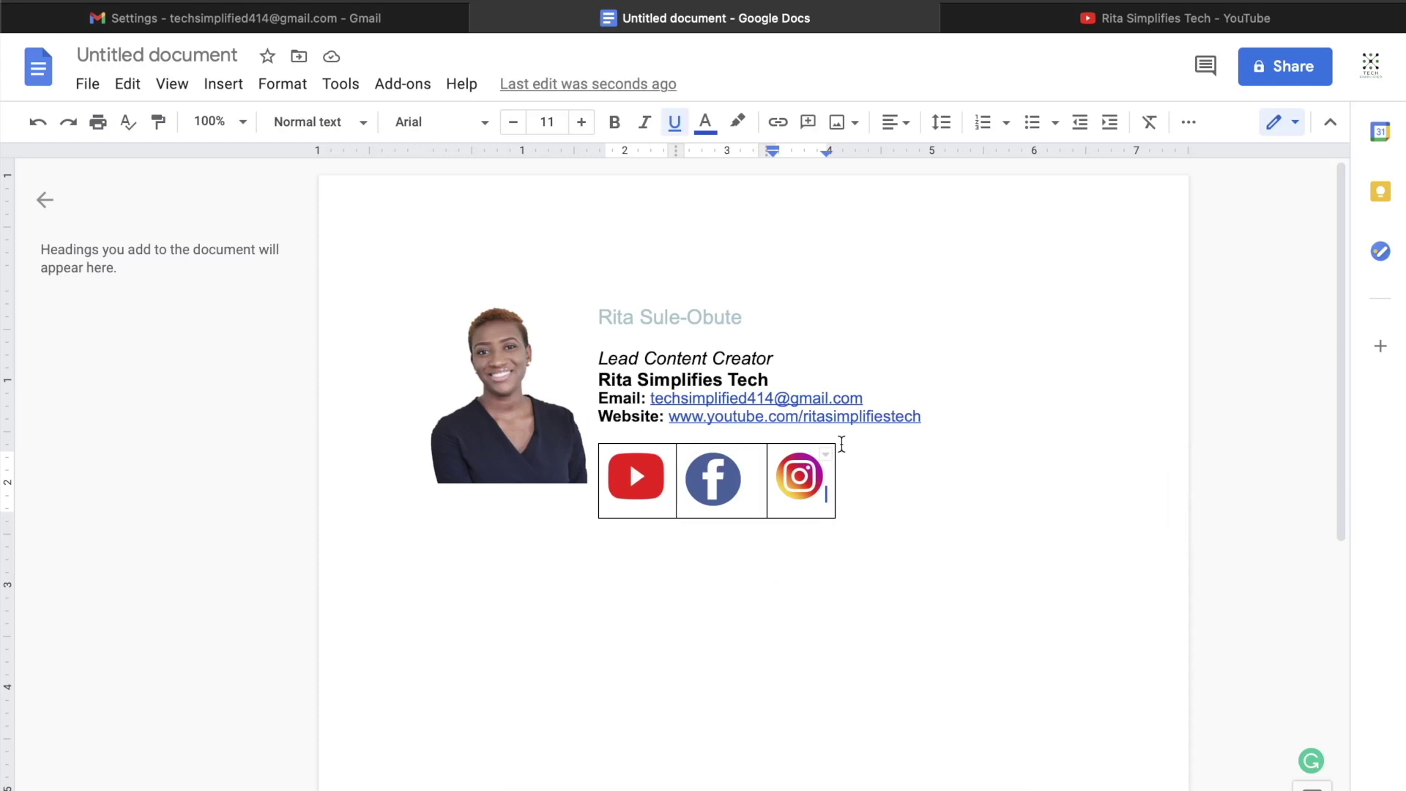
{"action": "right_click", "coordinate": [827, 469]}
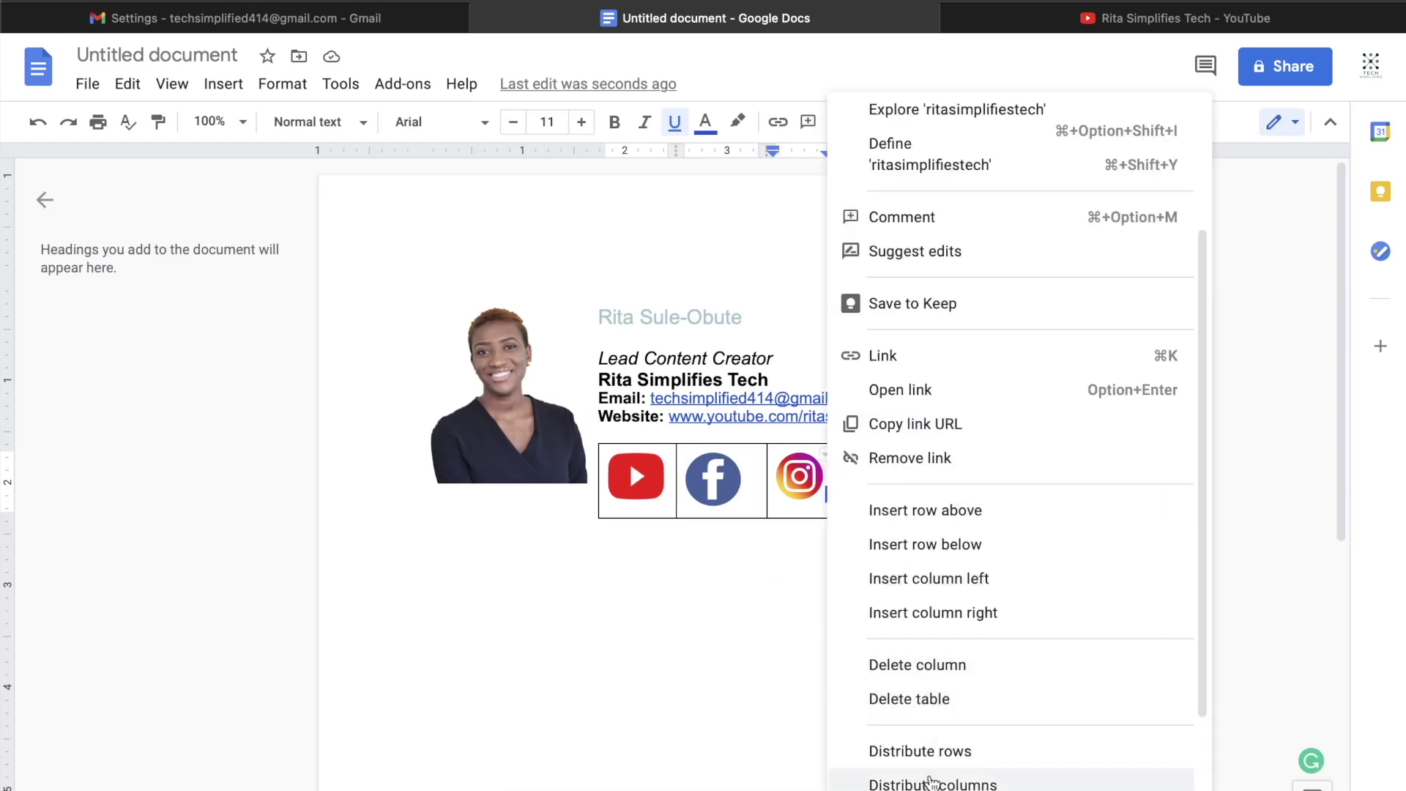
{"action": "scroll", "coordinate": [930, 782], "scroll_direction": "down", "scroll_amount": 3}
{"action": "left_click", "coordinate": [888, 591]}
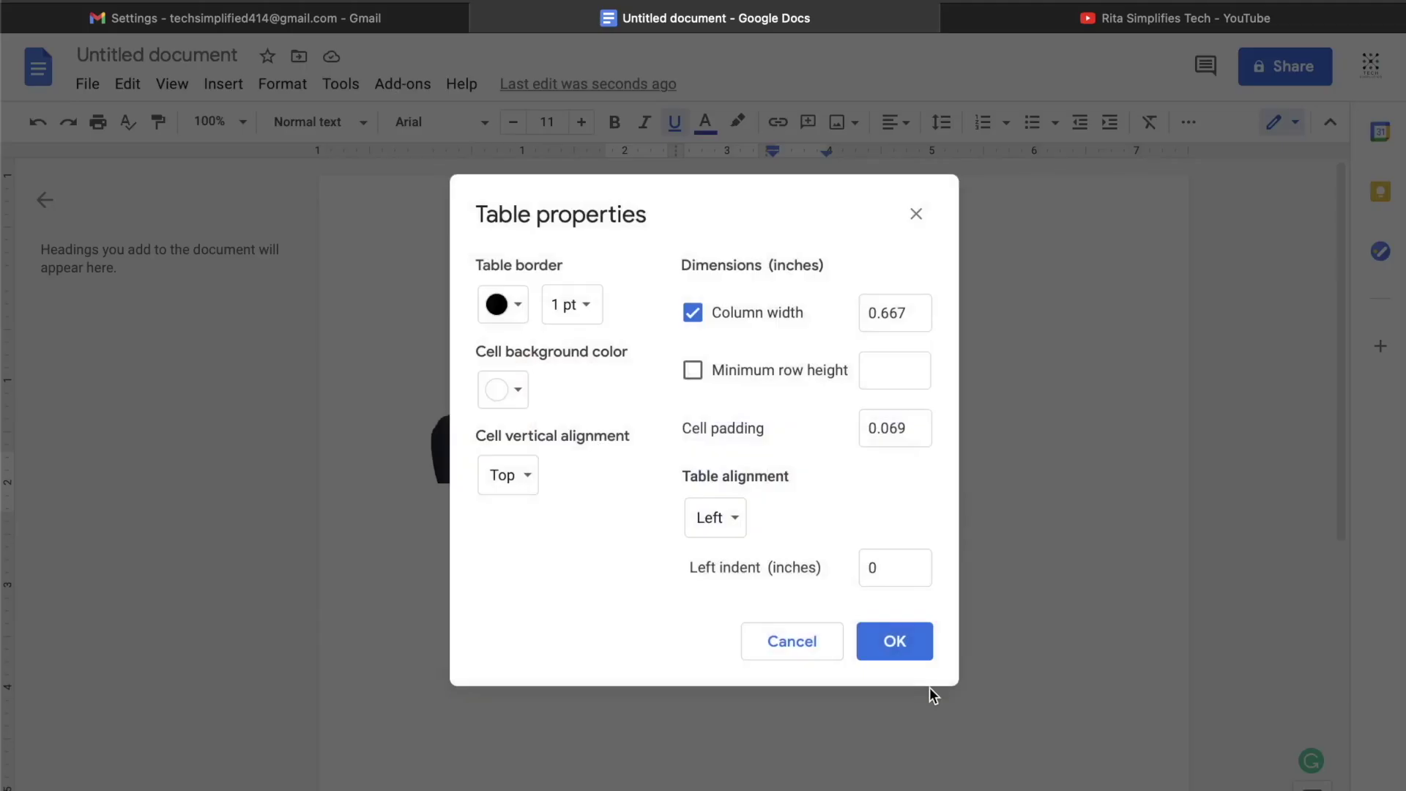
{"action": "left_click", "coordinate": [587, 307]}
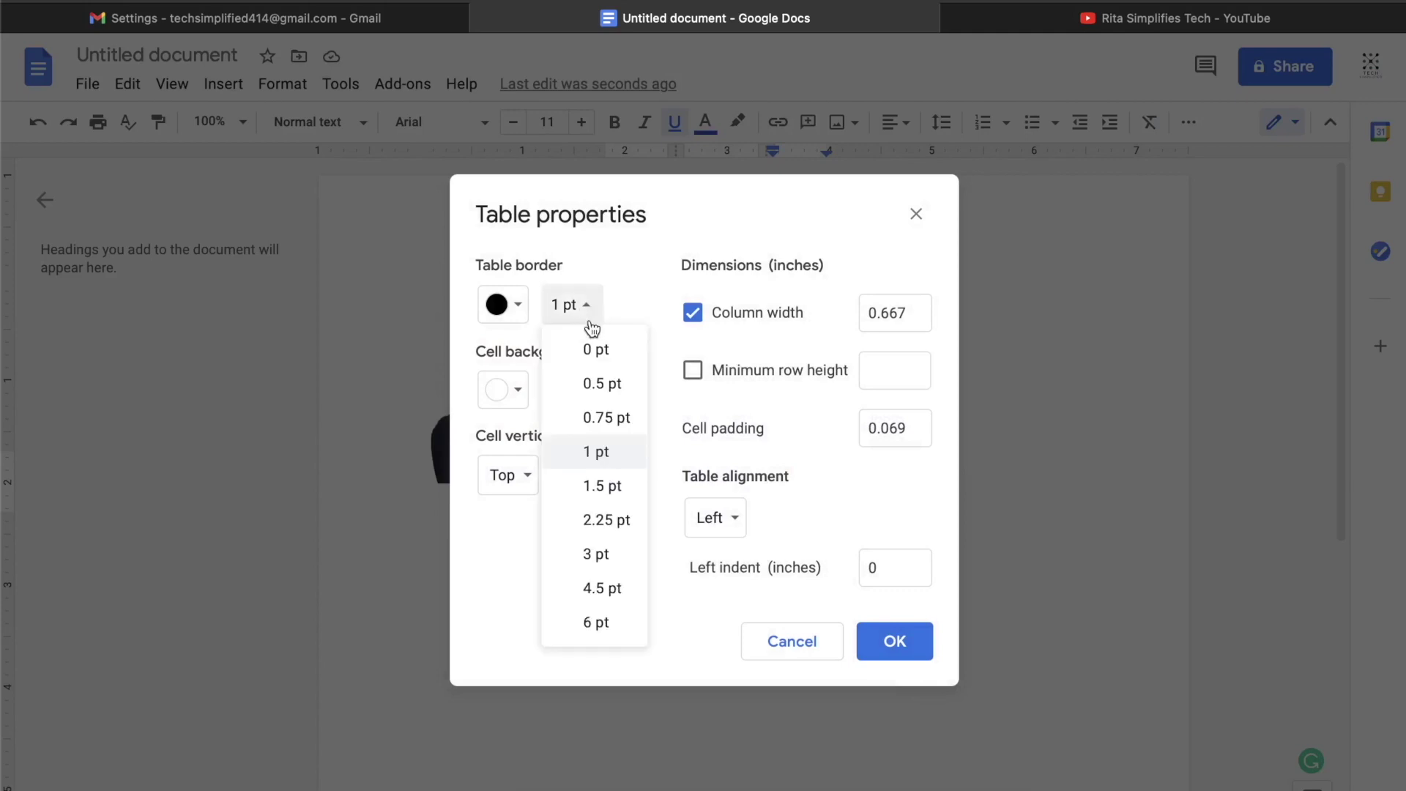
{"action": "left_click", "coordinate": [598, 350]}
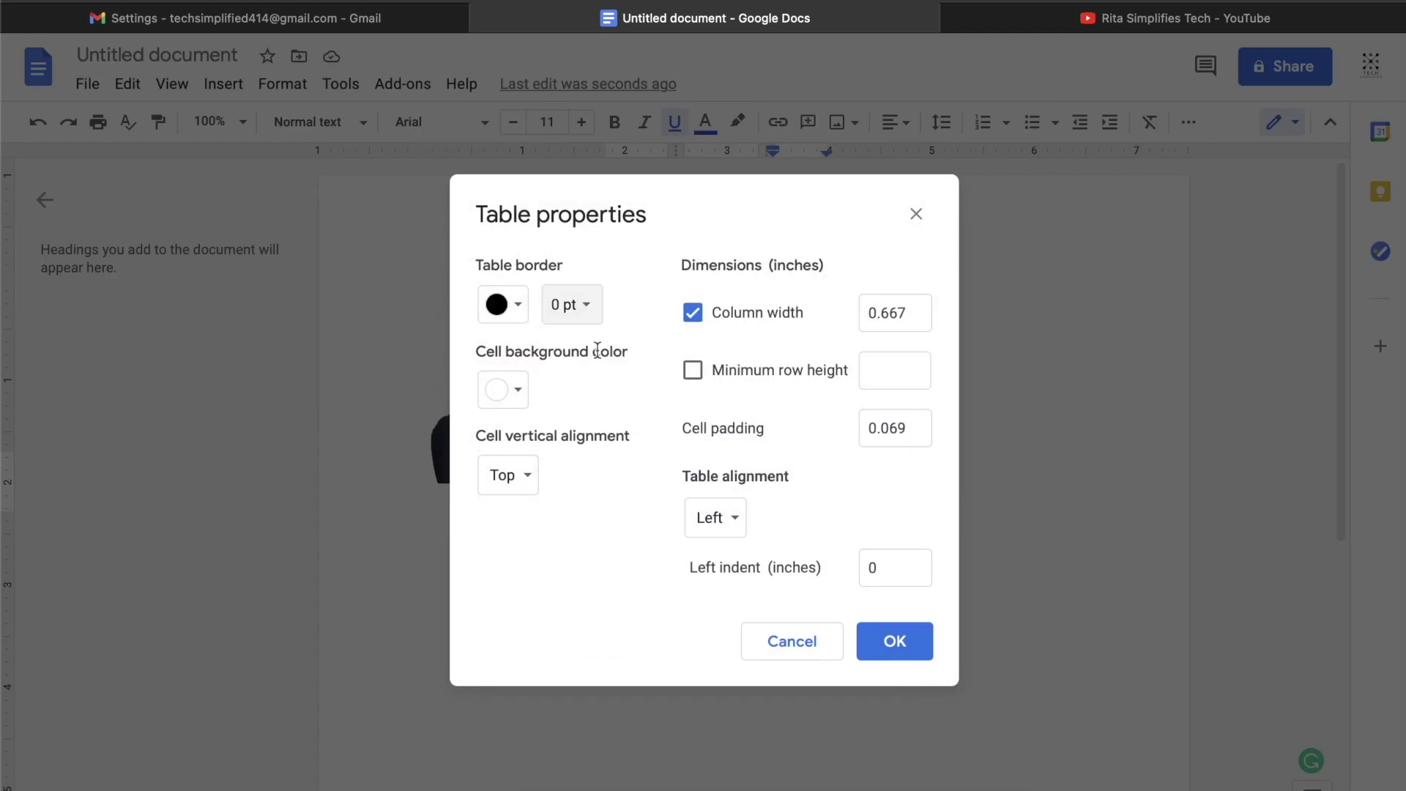
{"action": "left_click", "coordinate": [887, 646]}
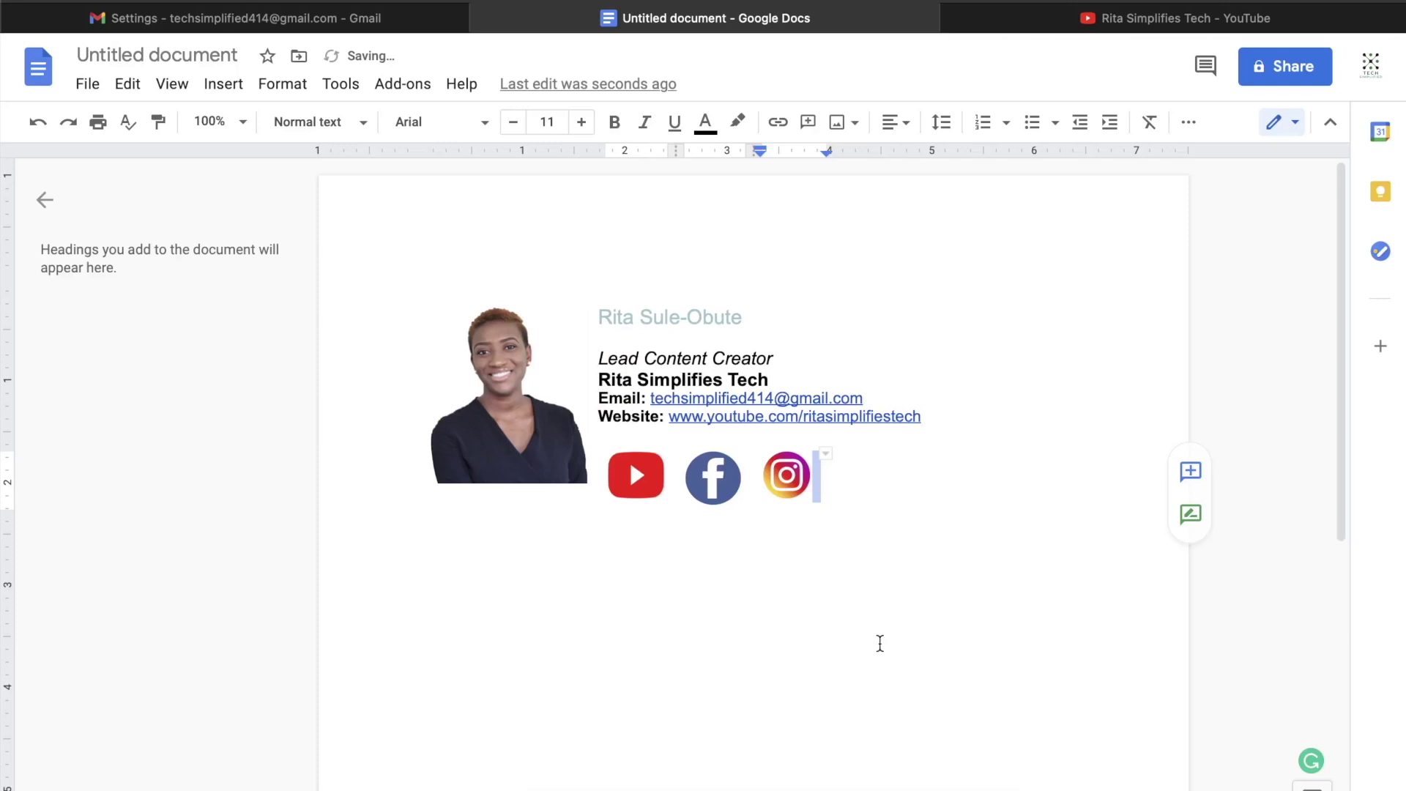
{"action": "left_click", "coordinate": [898, 597]}
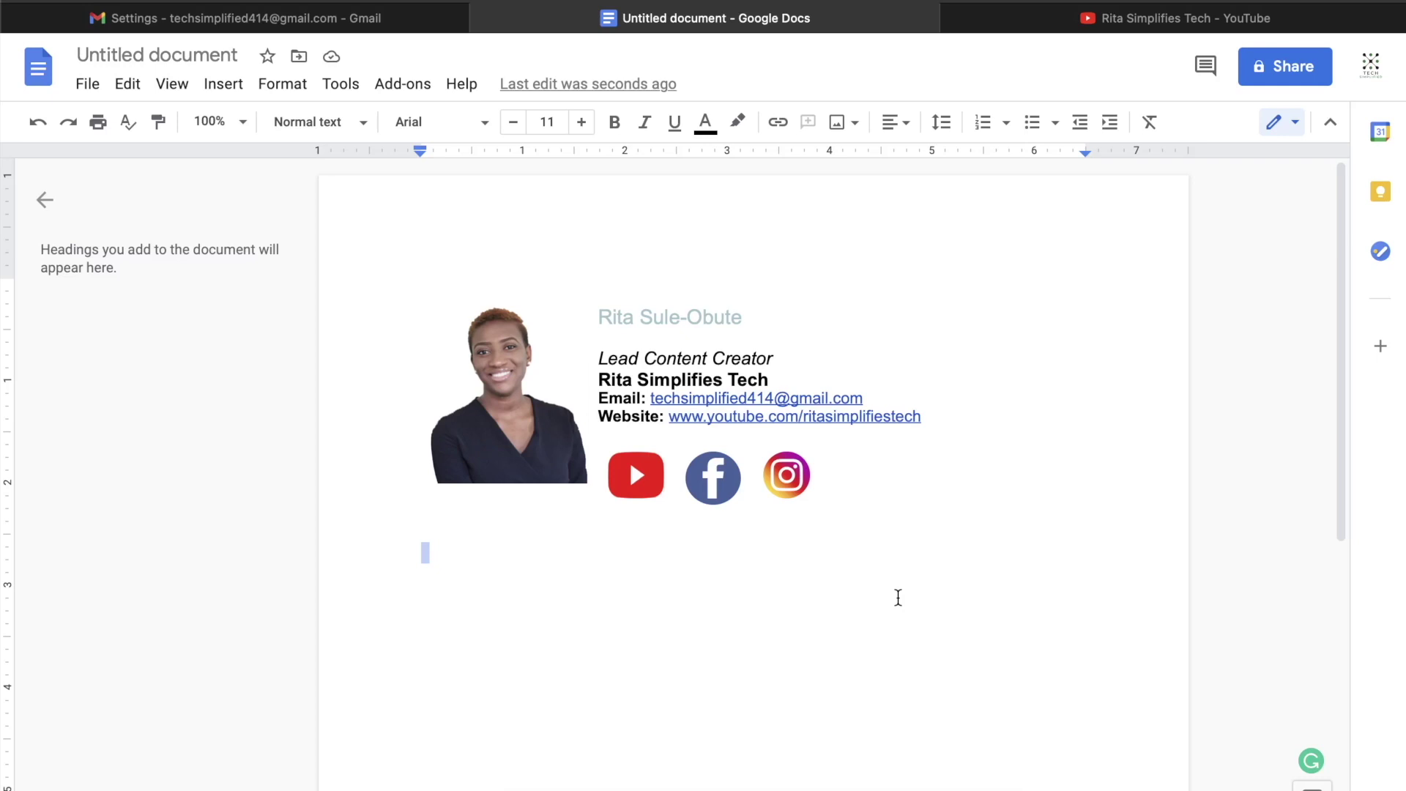
Step: Select the whole signature document with Ctrl+A and switch to the Gmail settings tab
{"action": "left_click", "coordinate": [515, 630]}
{"action": "key", "text": "ctrl+a"}
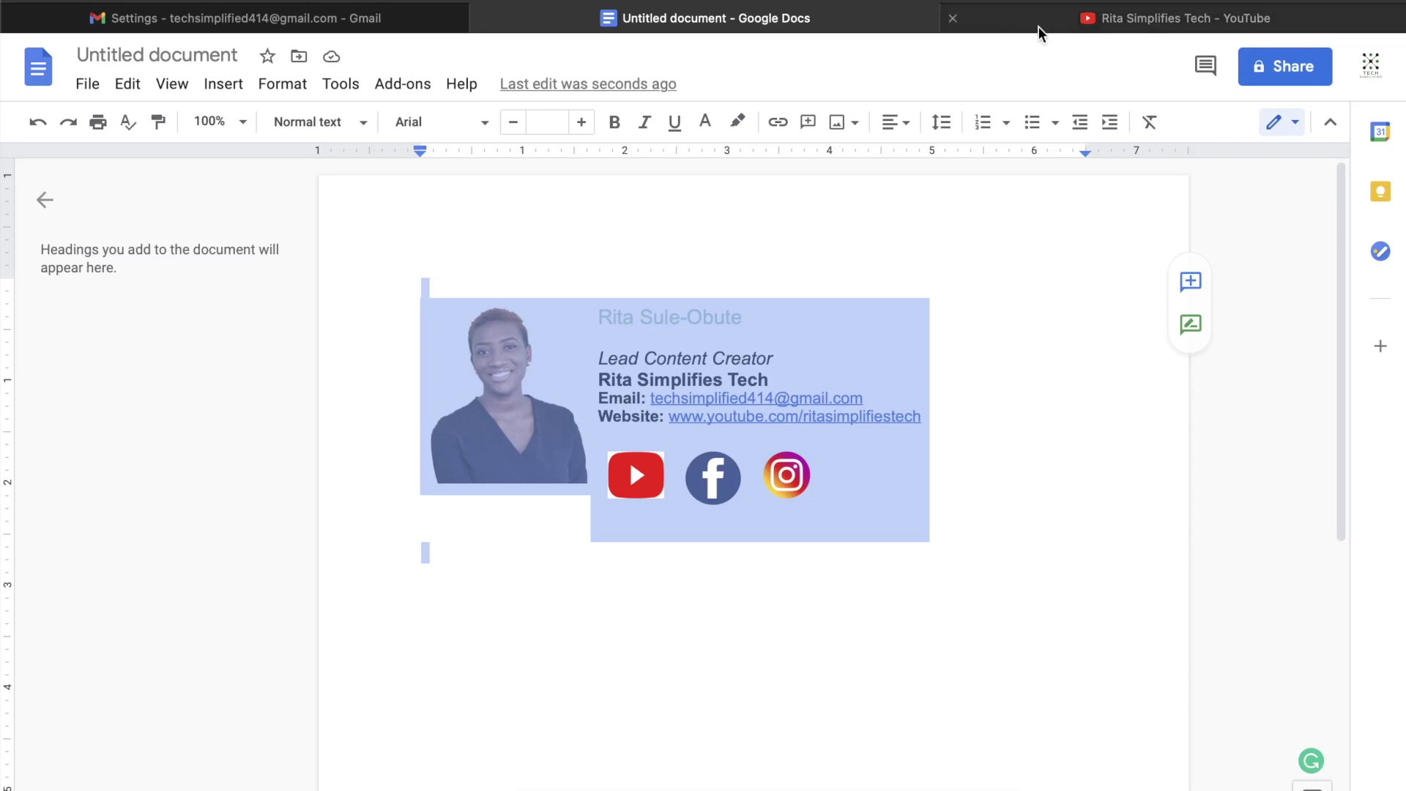
{"action": "left_click", "coordinate": [304, 21]}
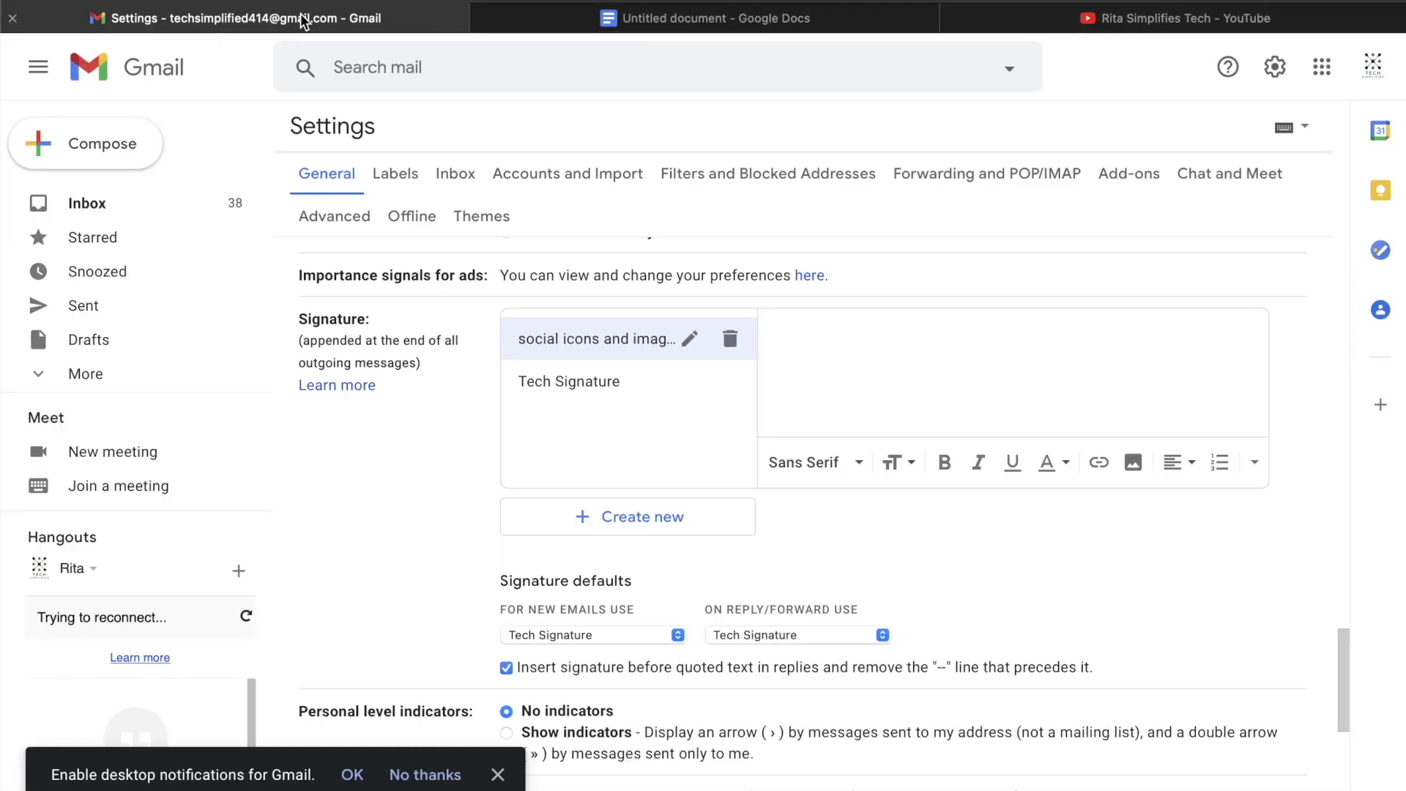
Step: Paste the copied signature into the empty Gmail signature box and scroll to review it
{"action": "left_click", "coordinate": [832, 330]}
{"action": "key", "text": "super+v"}
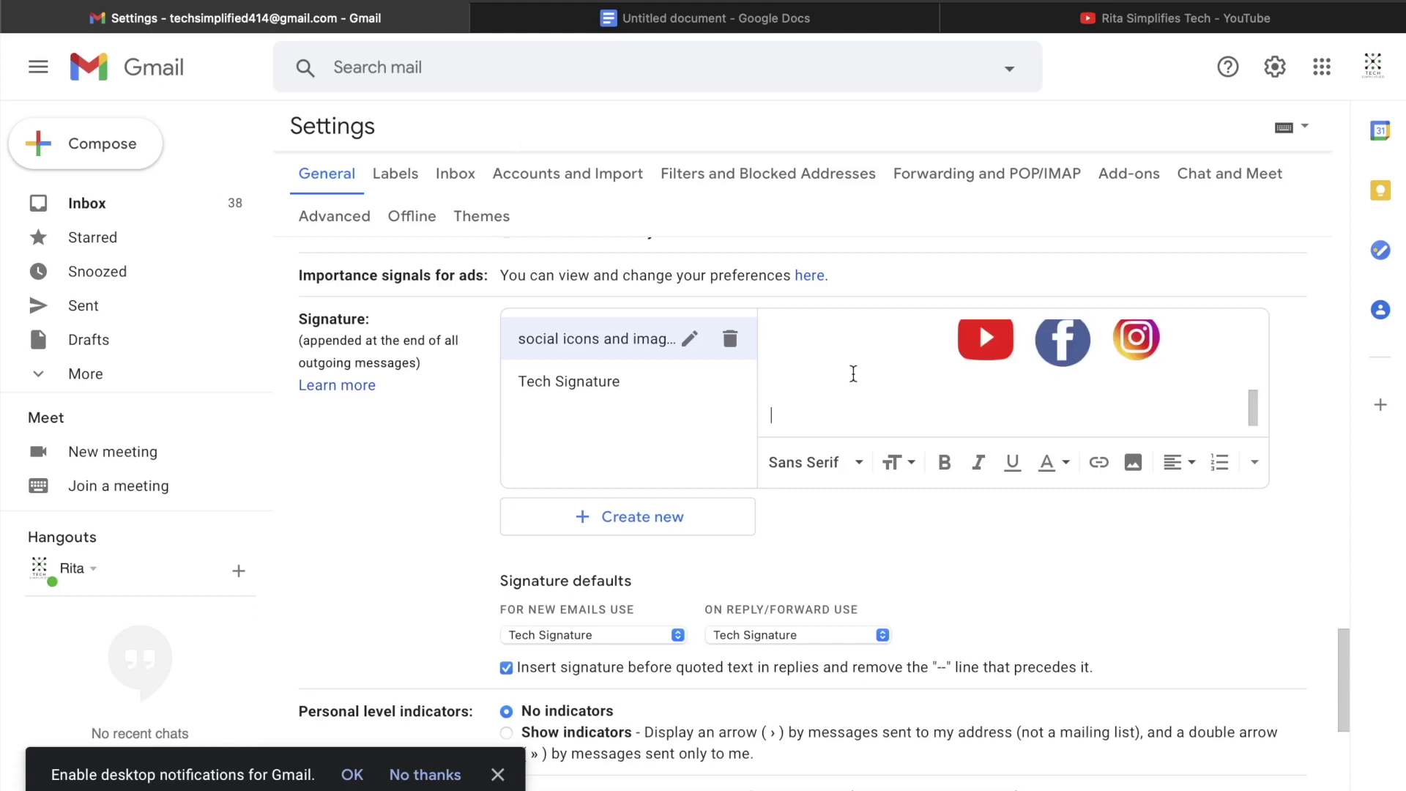
{"action": "scroll", "coordinate": [853, 373], "scroll_direction": "up", "scroll_amount": 5}
{"action": "scroll", "coordinate": [854, 376], "scroll_direction": "down", "scroll_amount": 5}
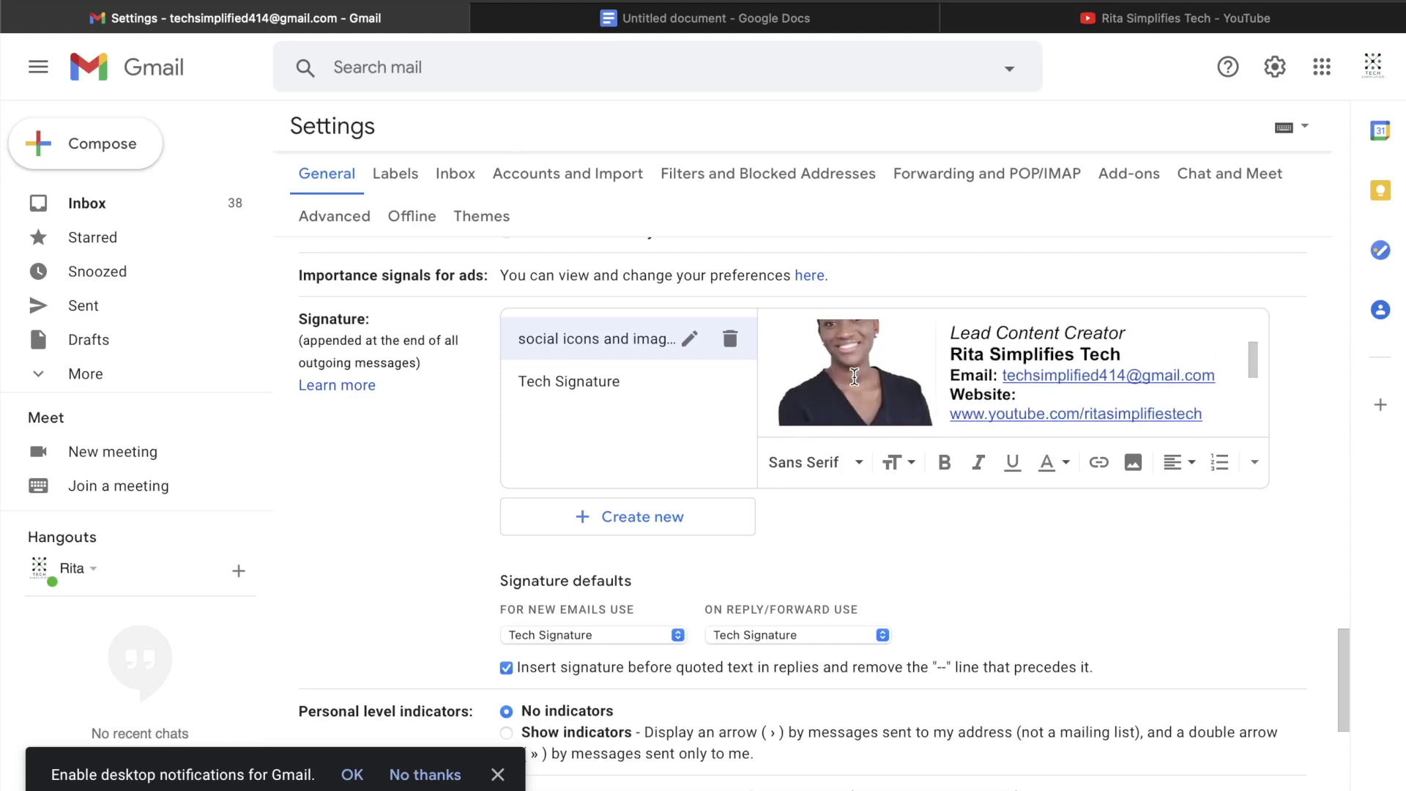
{"action": "scroll", "coordinate": [854, 376], "scroll_direction": "up", "scroll_amount": 5}
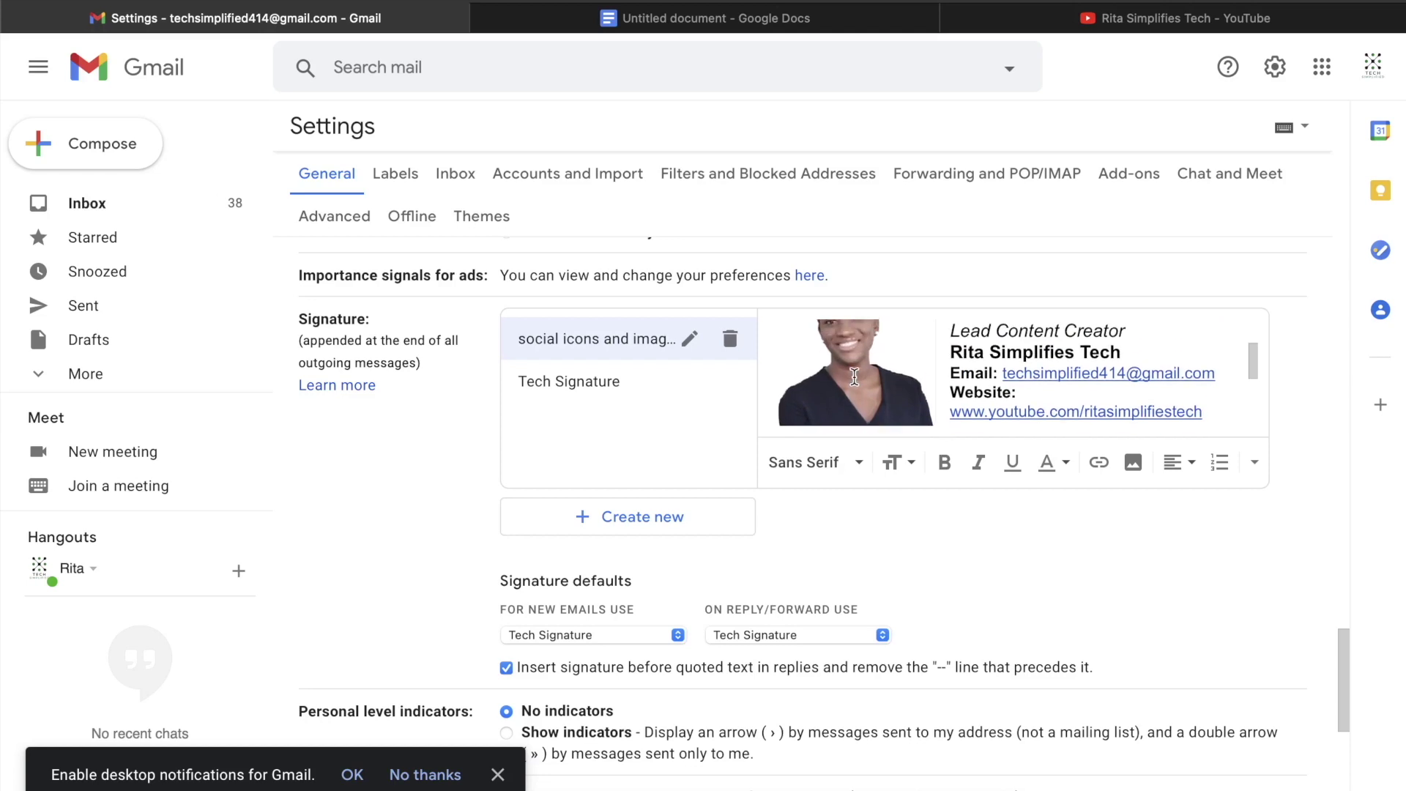
{"action": "scroll", "coordinate": [853, 376], "scroll_direction": "down", "scroll_amount": 1}
{"action": "scroll", "coordinate": [853, 376], "scroll_direction": "up", "scroll_amount": 1}
{"action": "scroll", "coordinate": [854, 376], "scroll_direction": "down", "scroll_amount": 3}
{"action": "scroll", "coordinate": [854, 376], "scroll_direction": "down", "scroll_amount": 3}
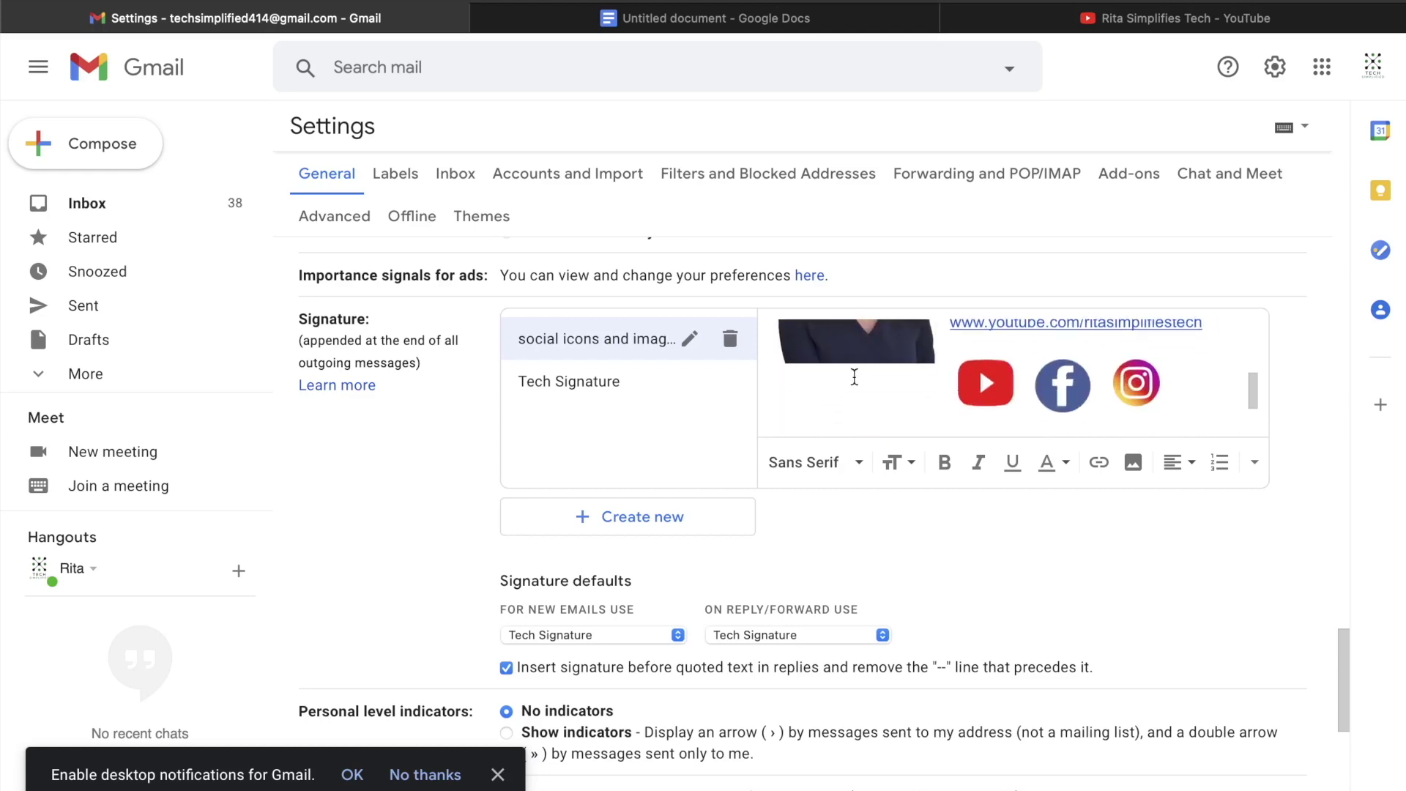
{"action": "scroll", "coordinate": [853, 376], "scroll_direction": "up", "scroll_amount": 1}
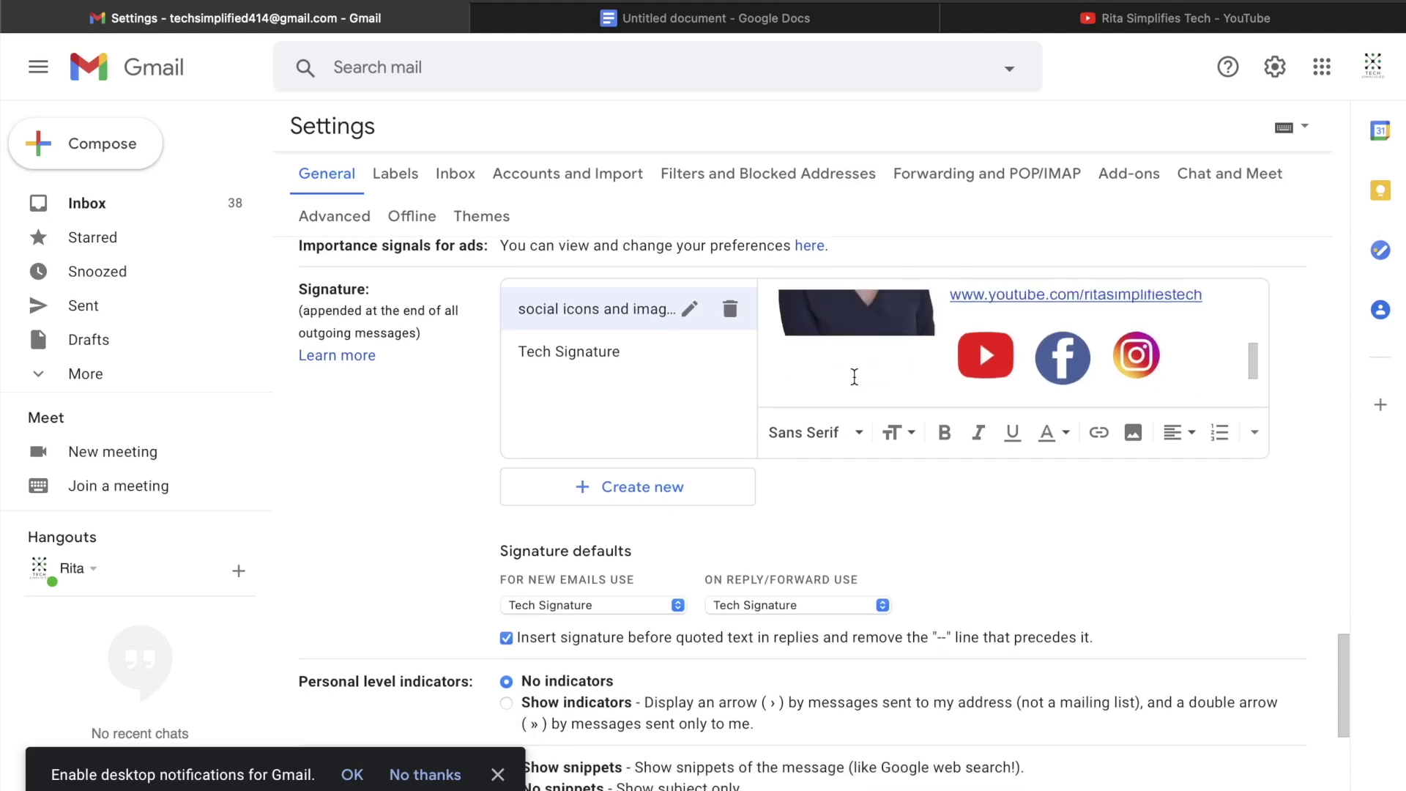
Step: Choose 'social icons and images' as the signature for new emails and for replies/forwards
{"action": "left_click", "coordinate": [679, 604]}
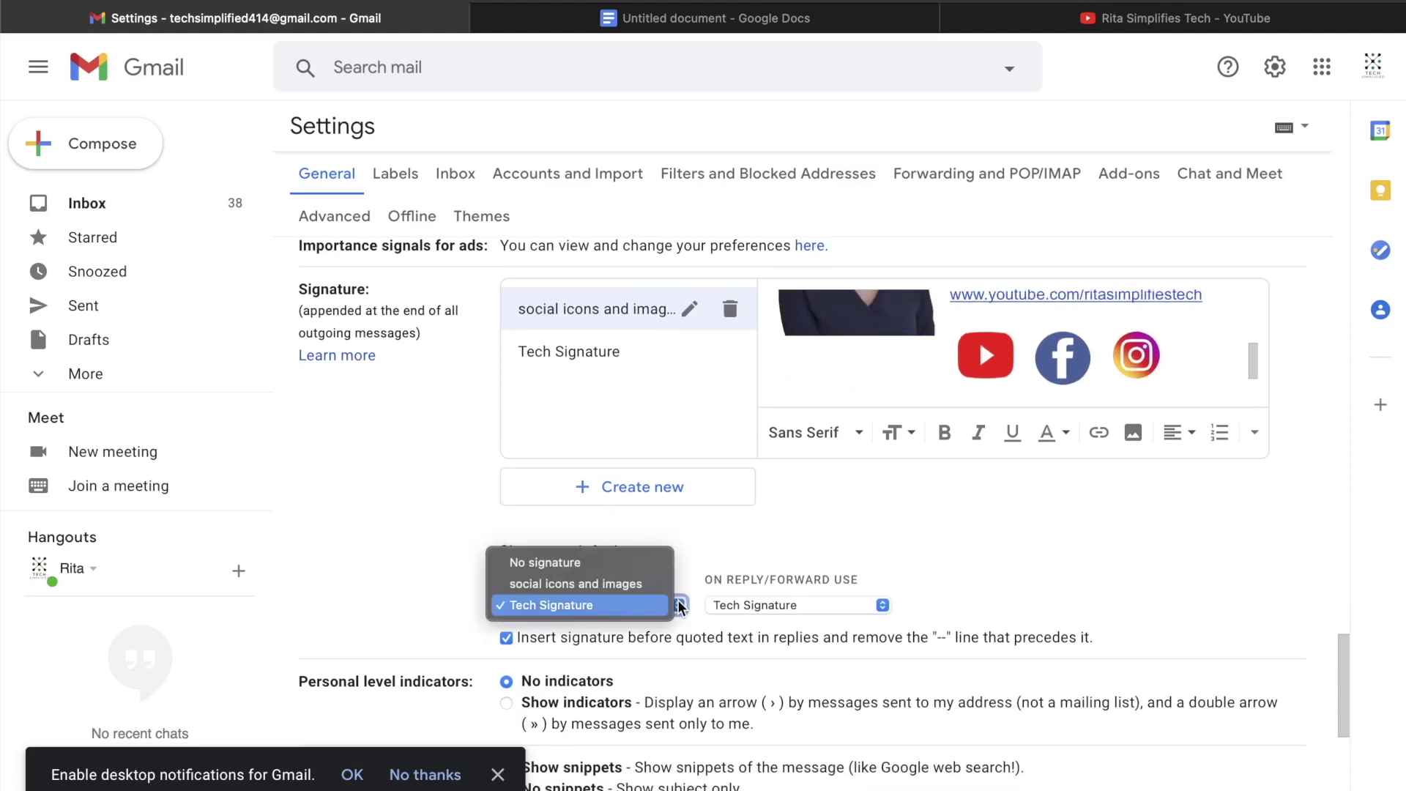
{"action": "left_click", "coordinate": [634, 584]}
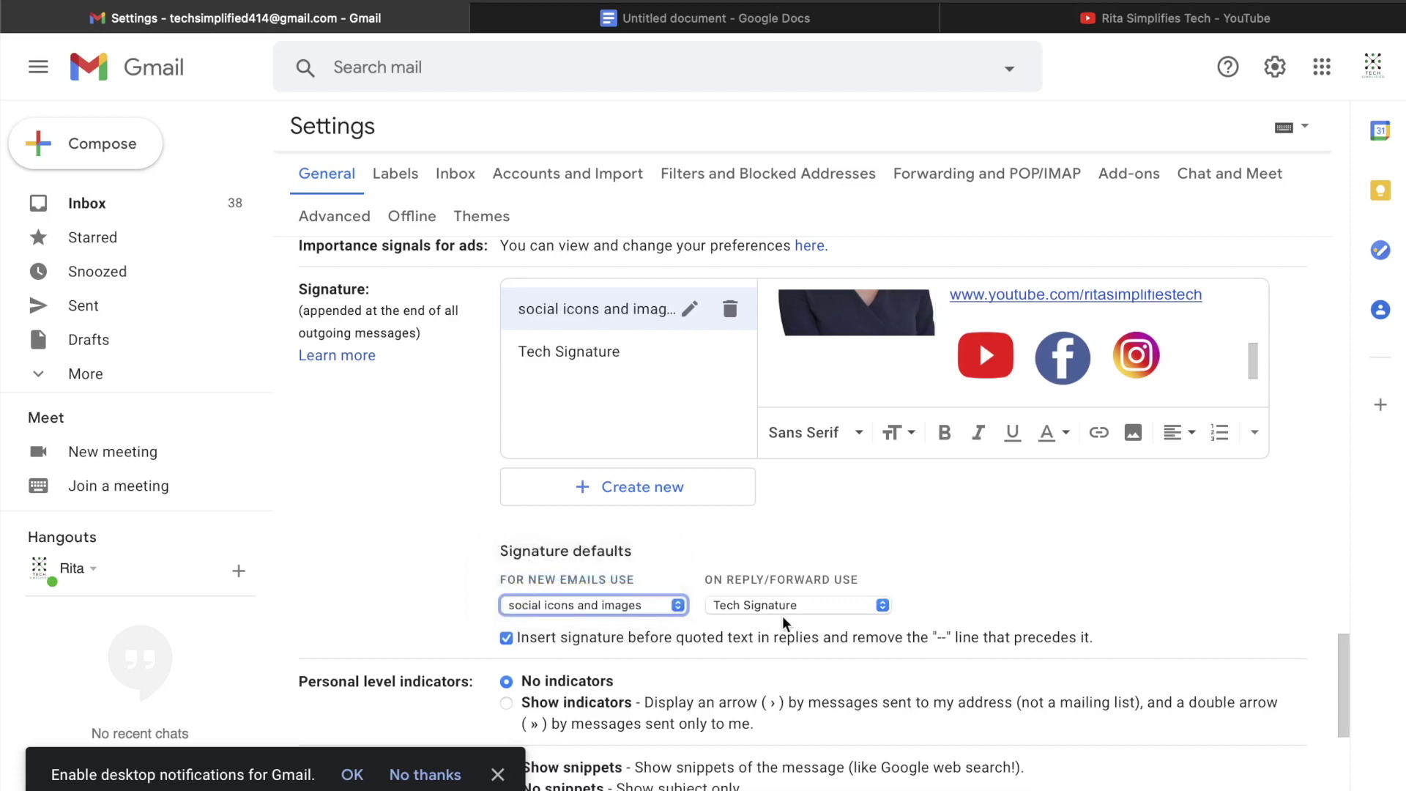
{"action": "left_click", "coordinate": [809, 606]}
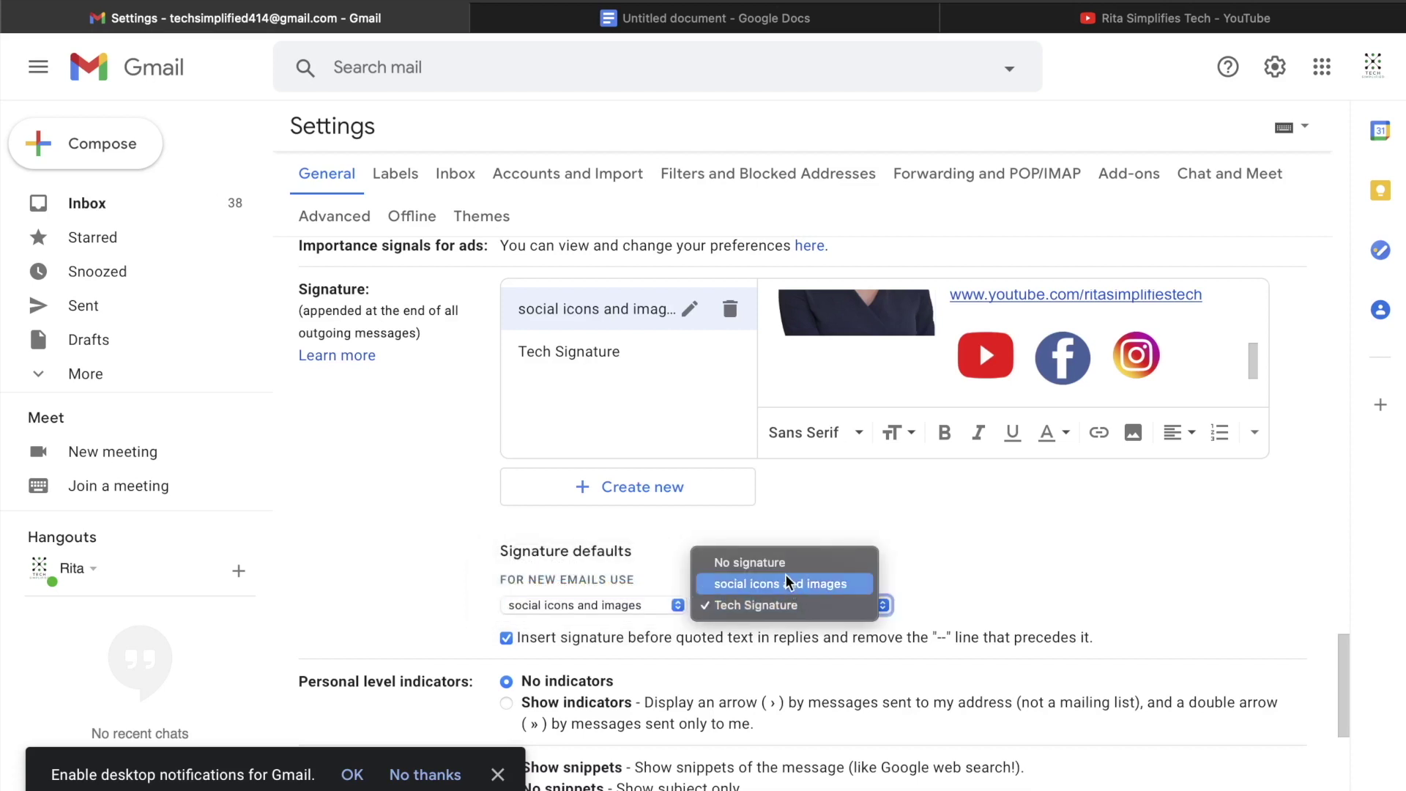
{"action": "left_click", "coordinate": [791, 584]}
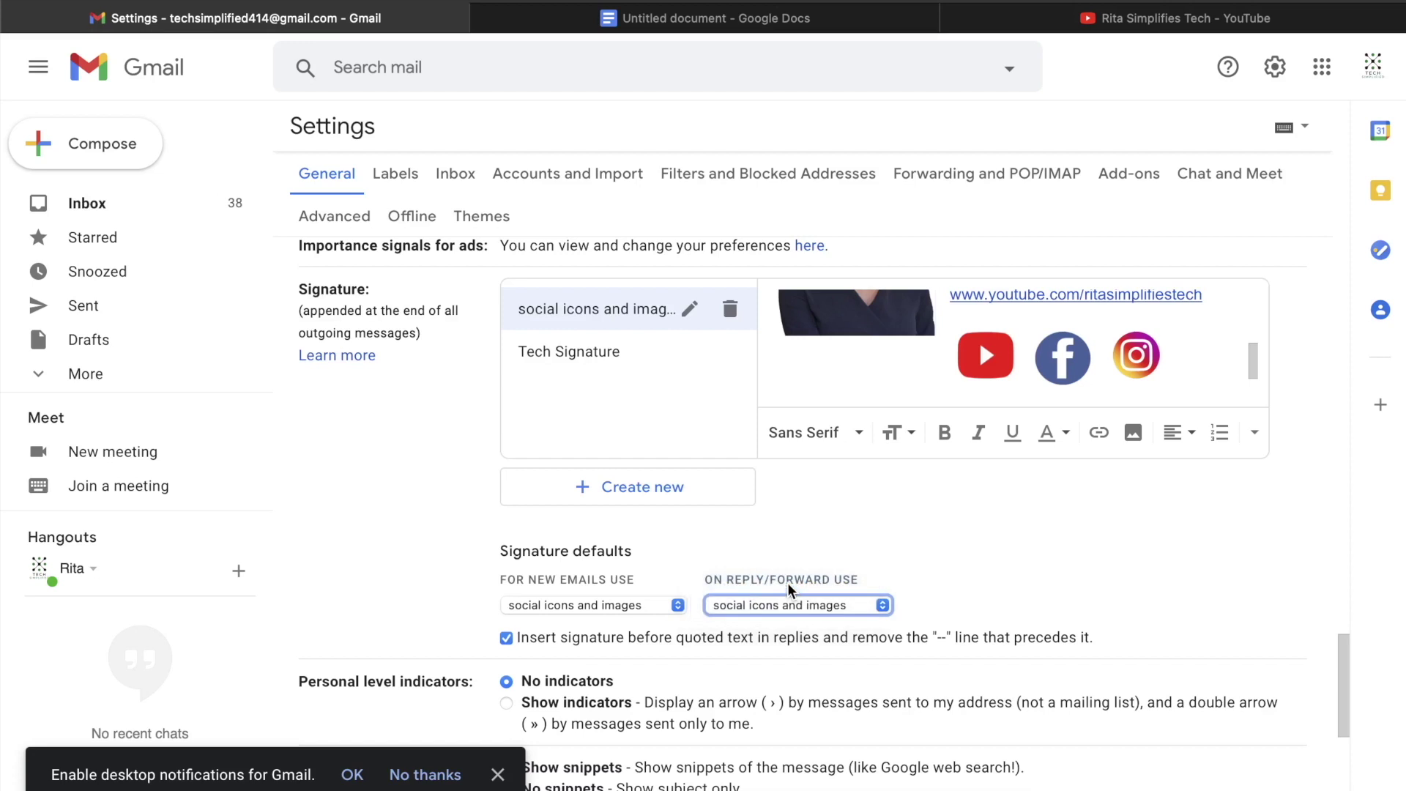
Step: Save the signature settings and start a new message to check the signature
{"action": "scroll", "coordinate": [798, 616], "scroll_direction": "down", "scroll_amount": 7}
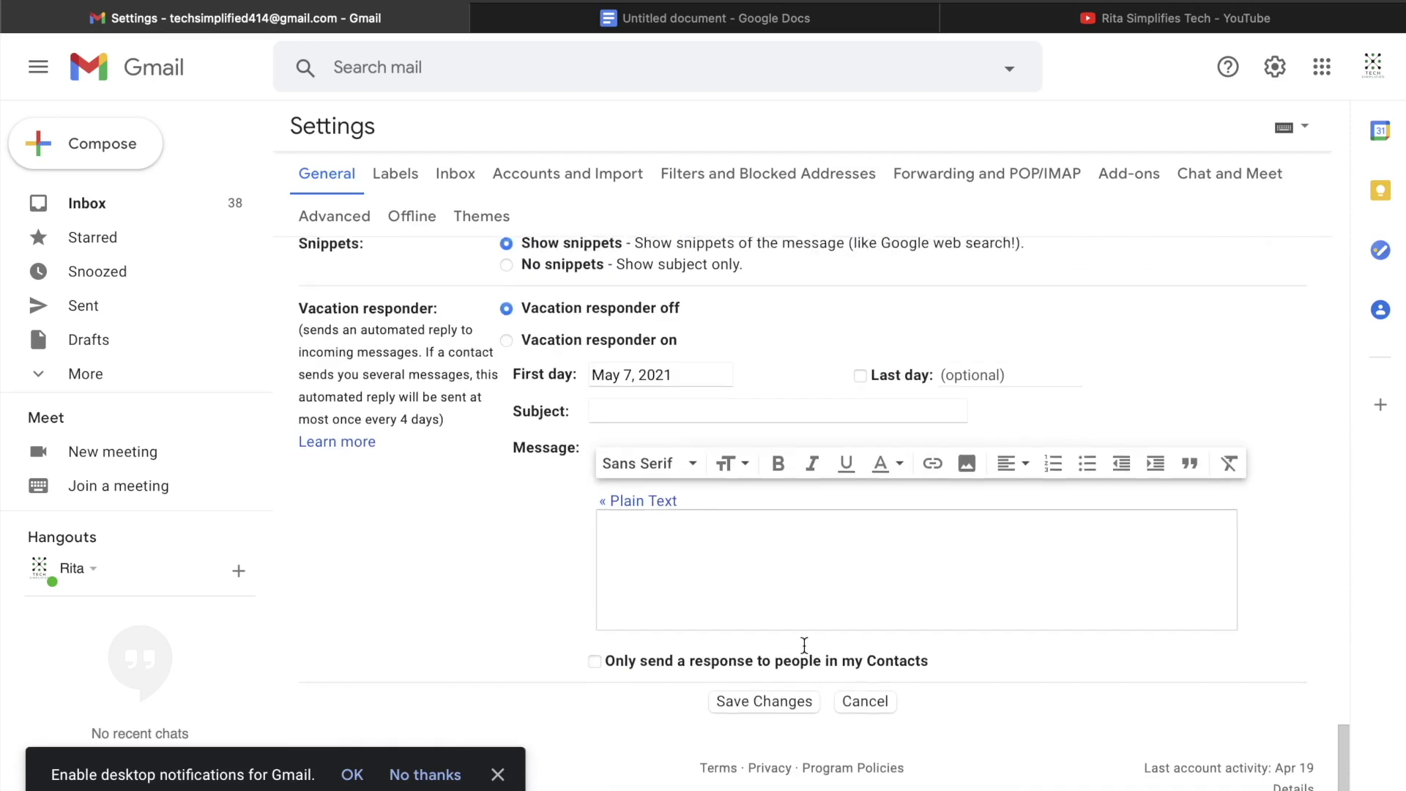
{"action": "left_click", "coordinate": [751, 711]}
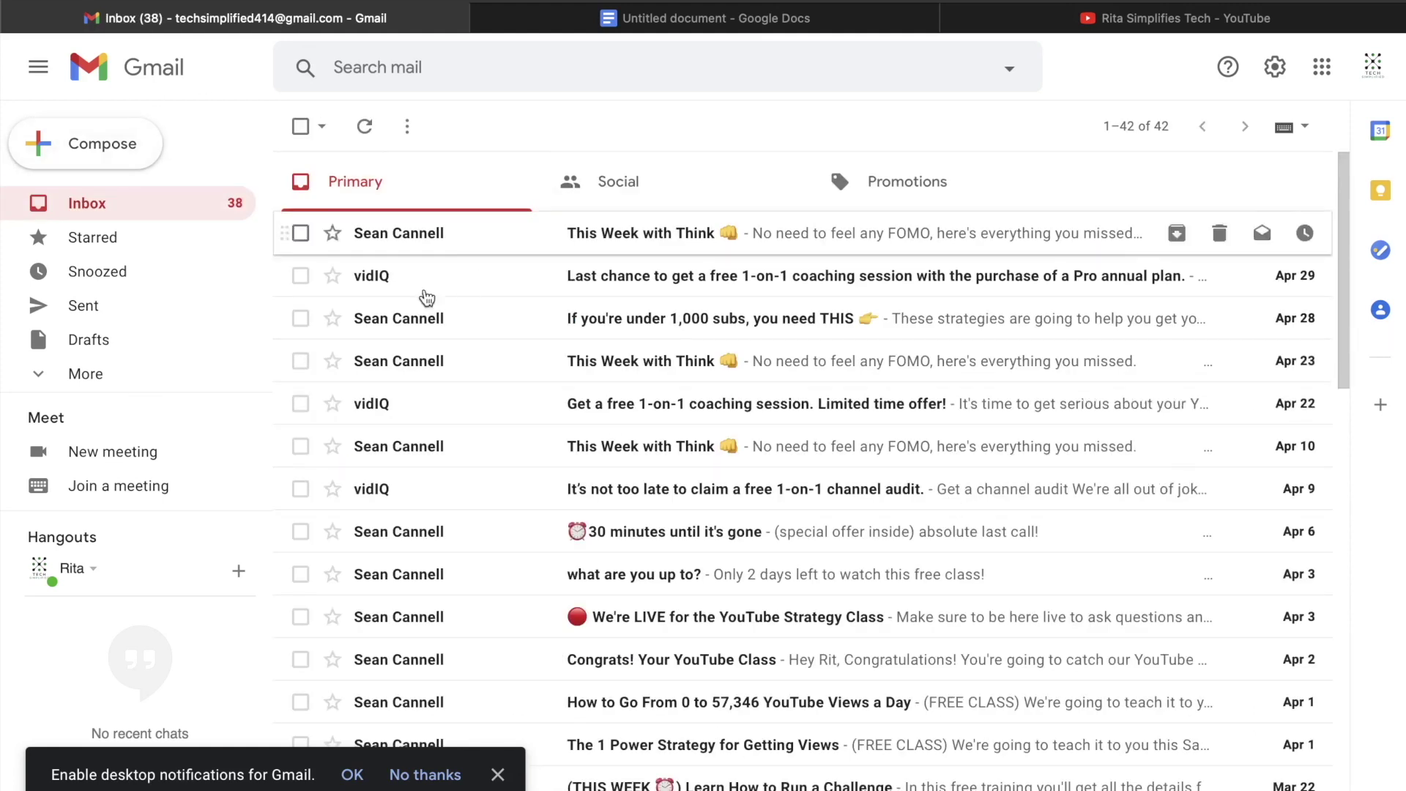
{"action": "left_click", "coordinate": [104, 158]}
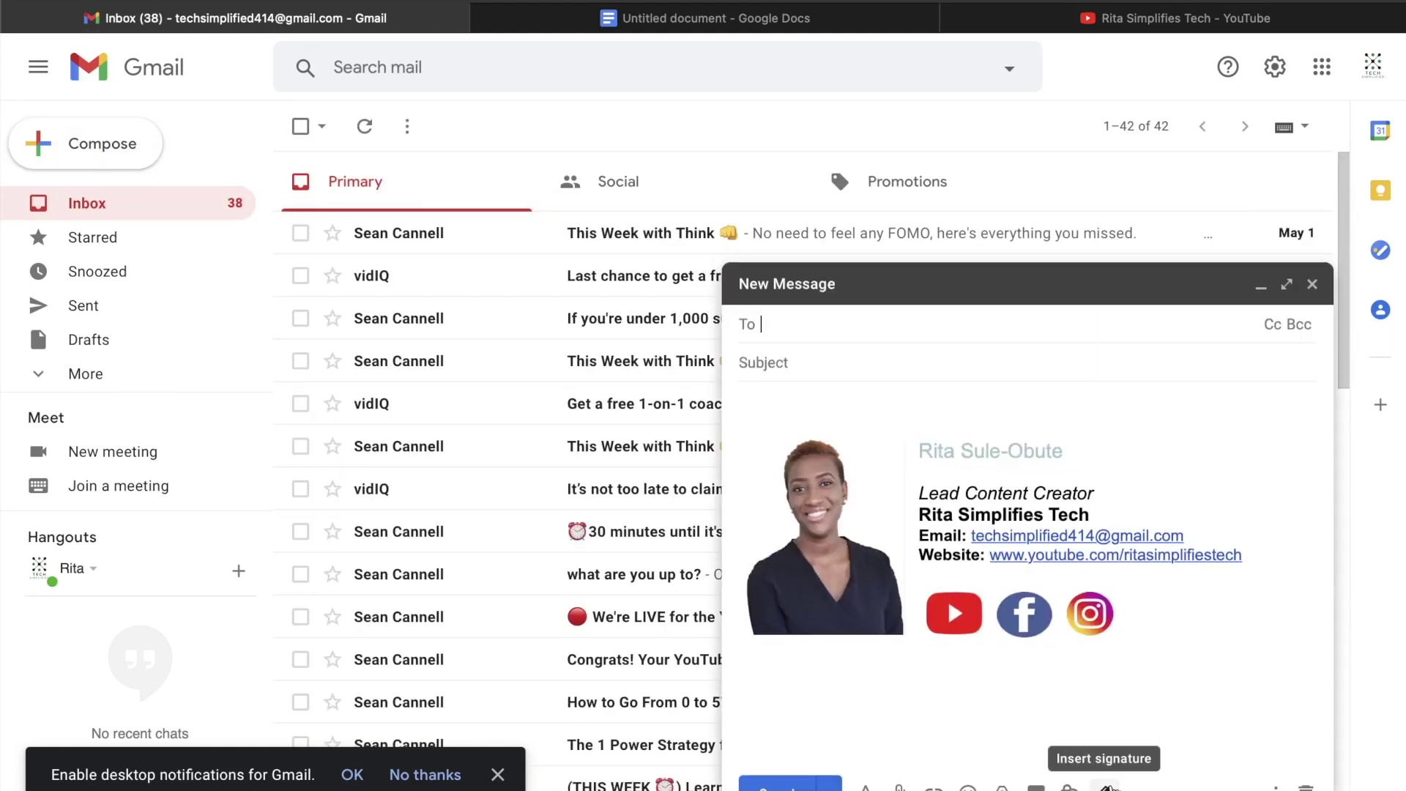